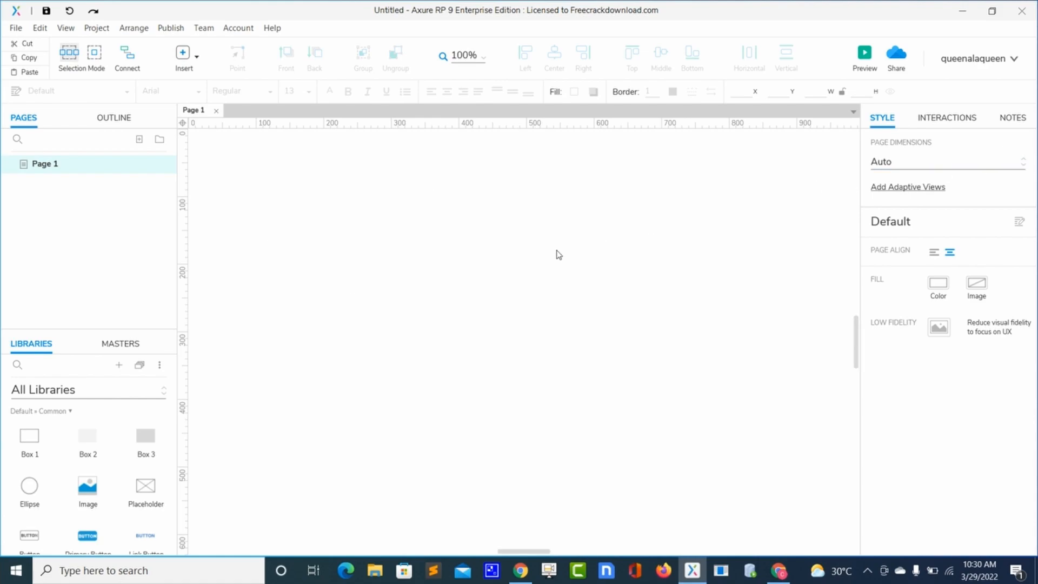
- Set the page dimensions to iPhone 12 Pro Max and cover the whole page with a 428 × 926 Box 1 rectangle
{"action": "left_click", "coordinate": [998, 163]}
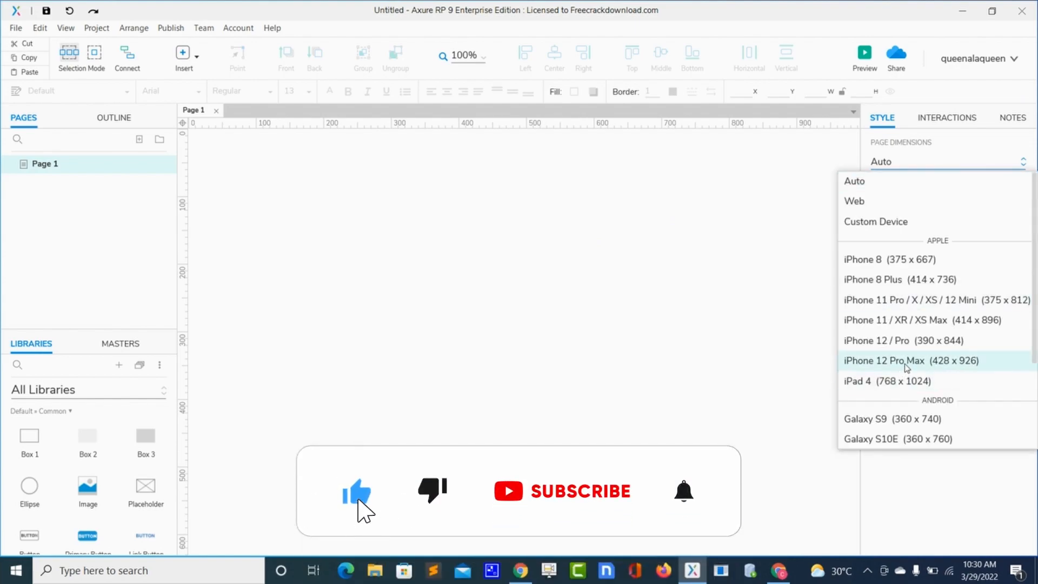
{"action": "left_click", "coordinate": [906, 361]}
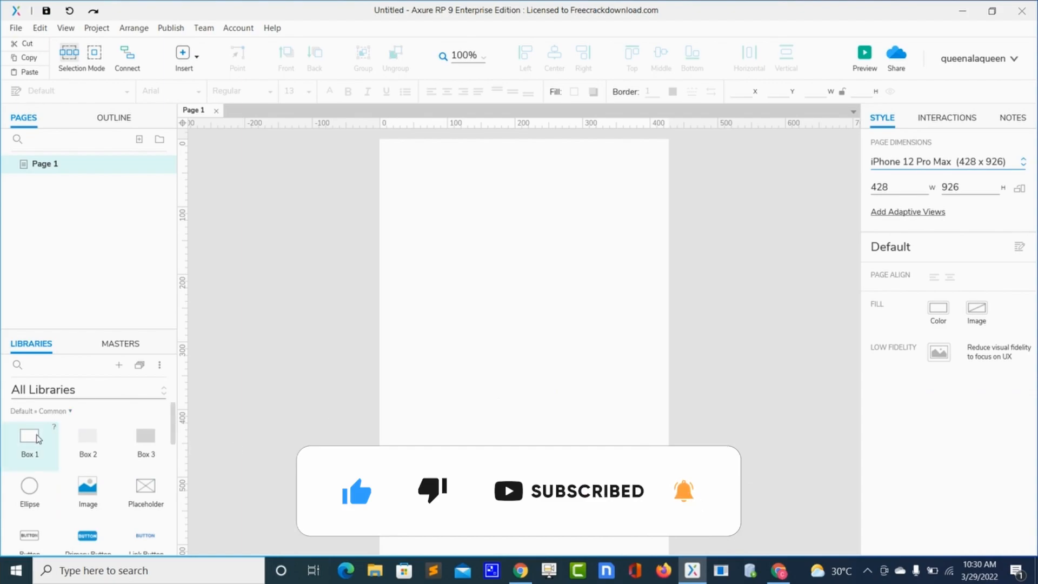
{"action": "left_click_drag", "start_coordinate": [234, 335], "coordinate": [379, 279]}
{"action": "left_click_drag", "start_coordinate": [581, 278], "coordinate": [669, 139]}
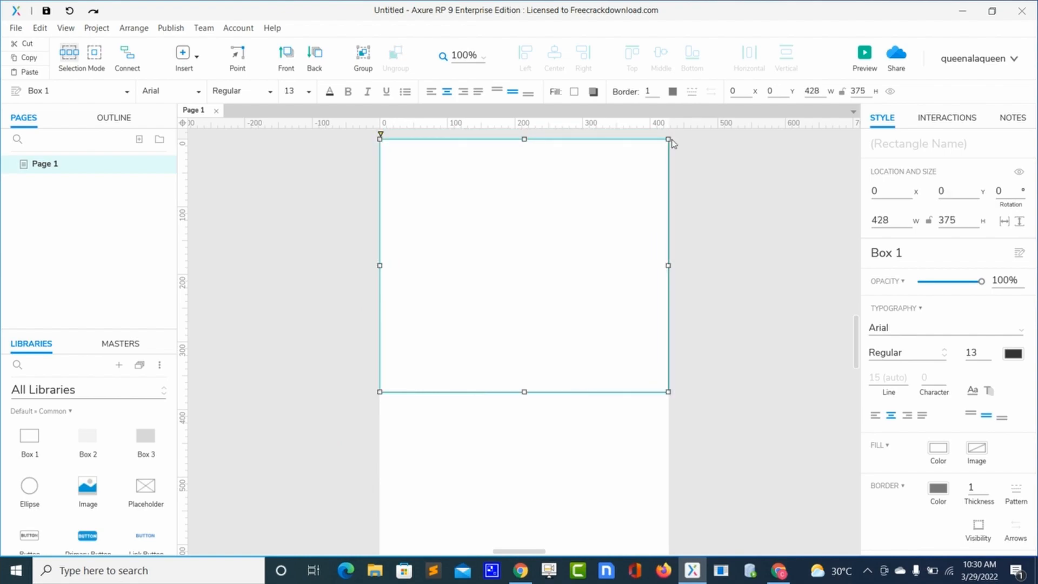
{"action": "left_click_drag", "start_coordinate": [524, 391], "coordinate": [547, 248]}
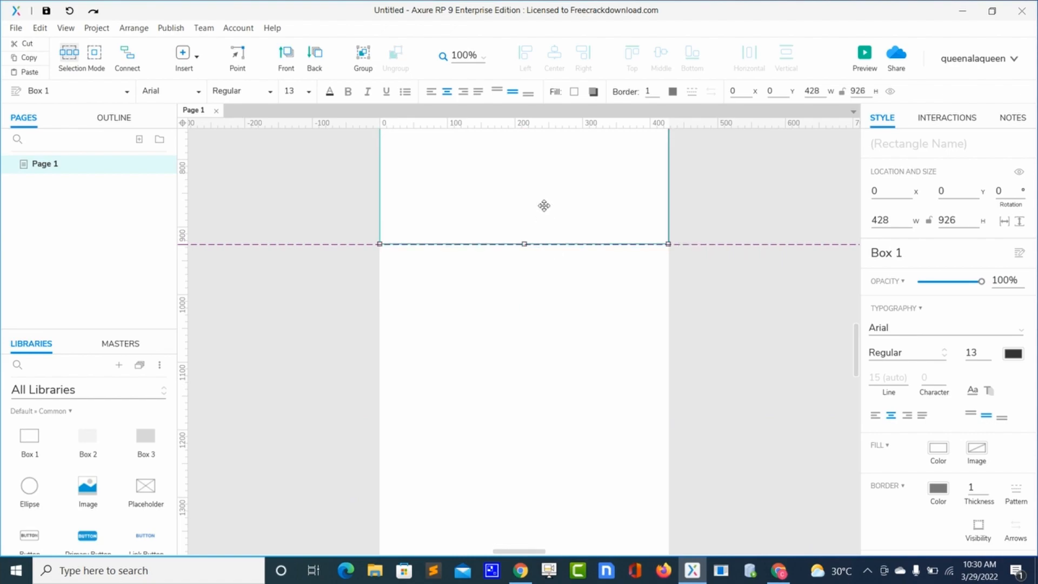
{"action": "scroll", "coordinate": [544, 202], "scroll_direction": "up", "scroll_amount": 2}
{"action": "scroll", "coordinate": [544, 202], "scroll_direction": "up", "scroll_amount": 10}
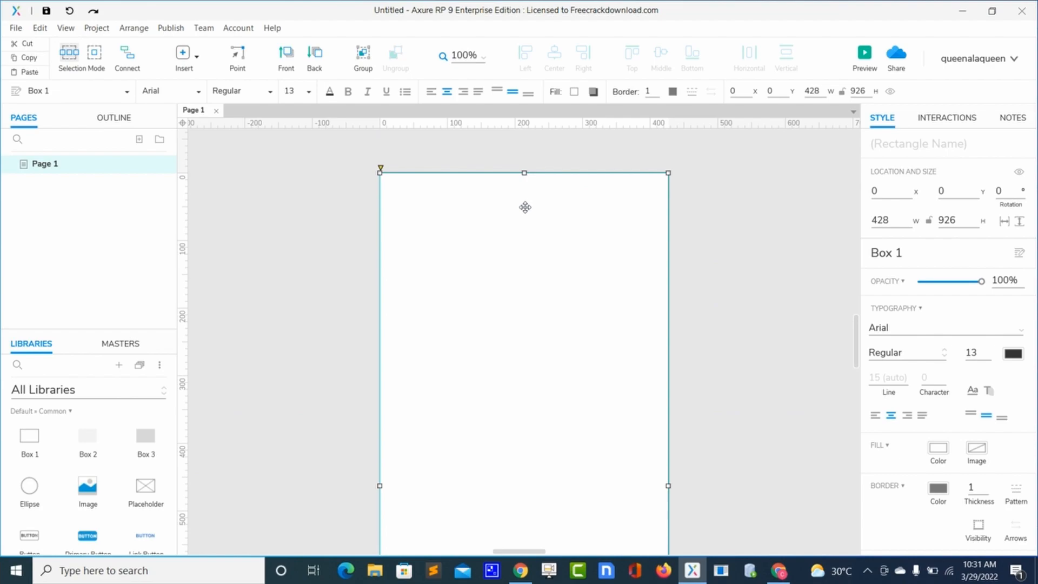
- Search the widget libraries for "h" and place a Heading 1 in the upper part of the page at about x 26, y 142
{"action": "left_click", "coordinate": [70, 391]}
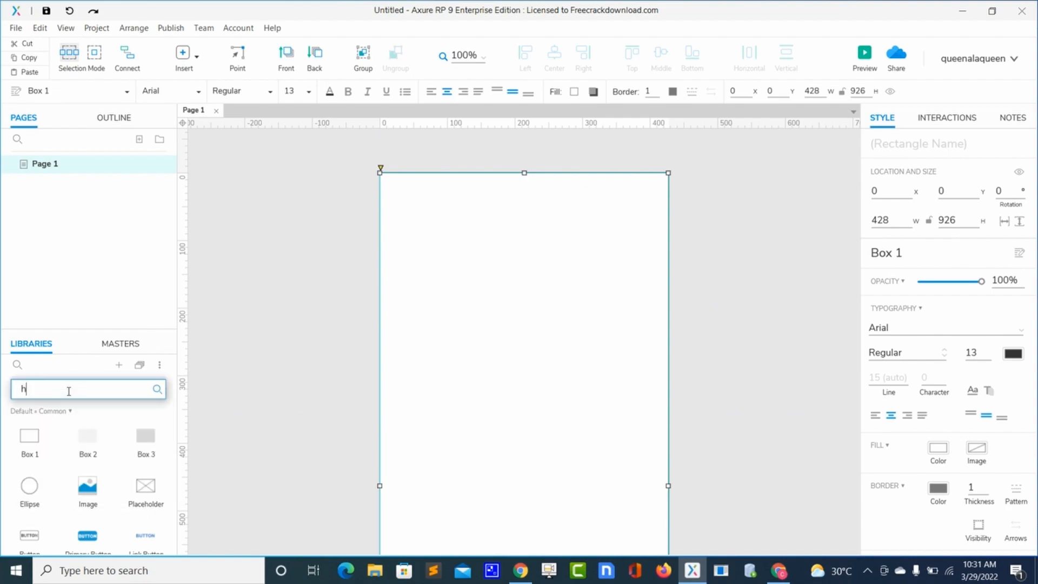
{"action": "left_click", "coordinate": [270, 387]}
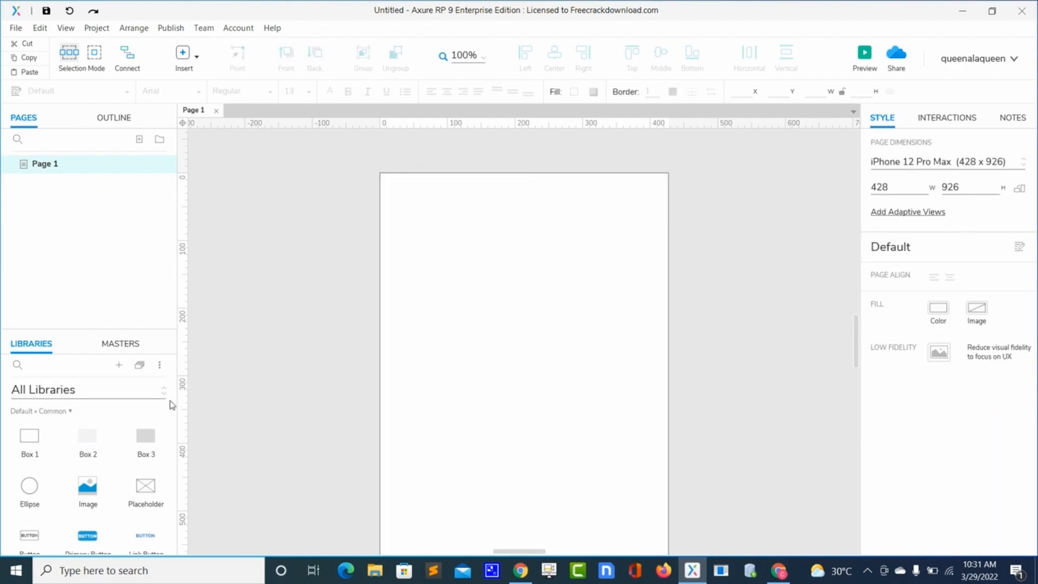
{"action": "left_click", "coordinate": [60, 366]}
{"action": "type", "text": "h"}
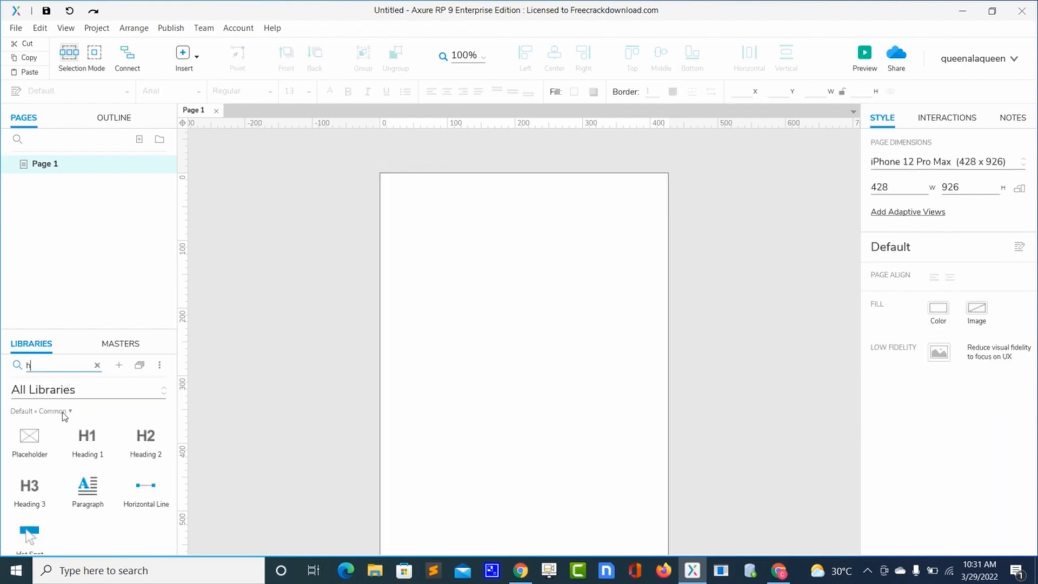
{"action": "left_click_drag", "start_coordinate": [80, 457], "coordinate": [414, 282]}
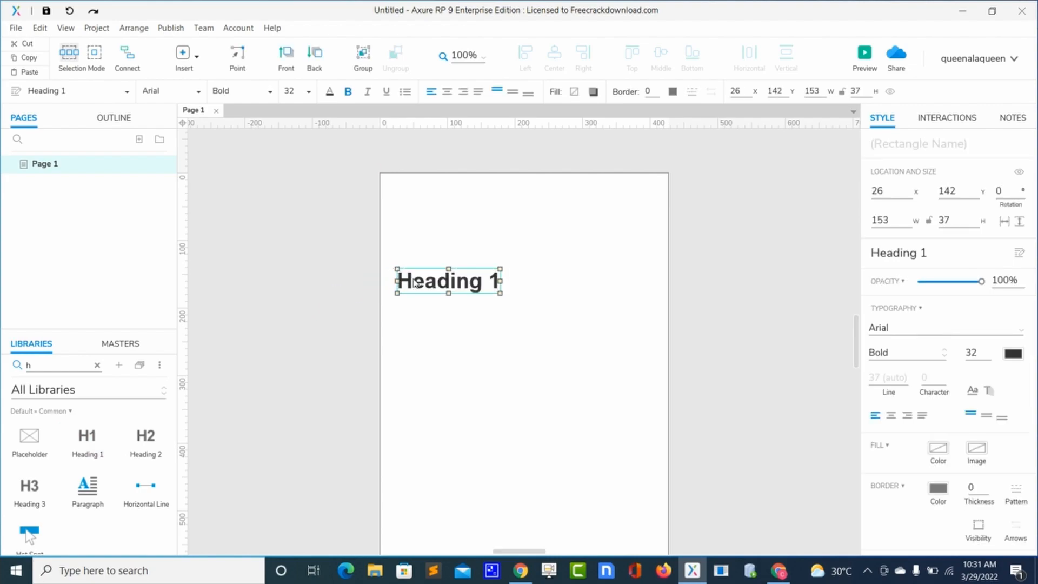
- Replace the heading's text with "FOODS"
{"action": "double_click", "coordinate": [415, 282]}
{"action": "type", "text": "Food"}
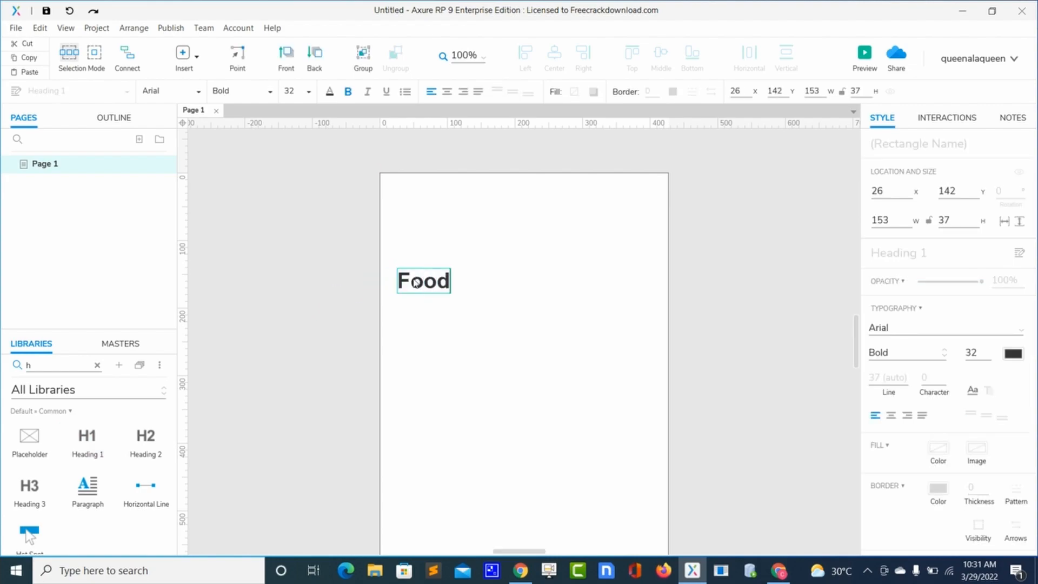
{"action": "key", "text": "BackSpace"}
{"action": "key", "text": "BackSpace"}
{"action": "key", "text": "BackSpace"}
{"action": "type", "text": "O"}
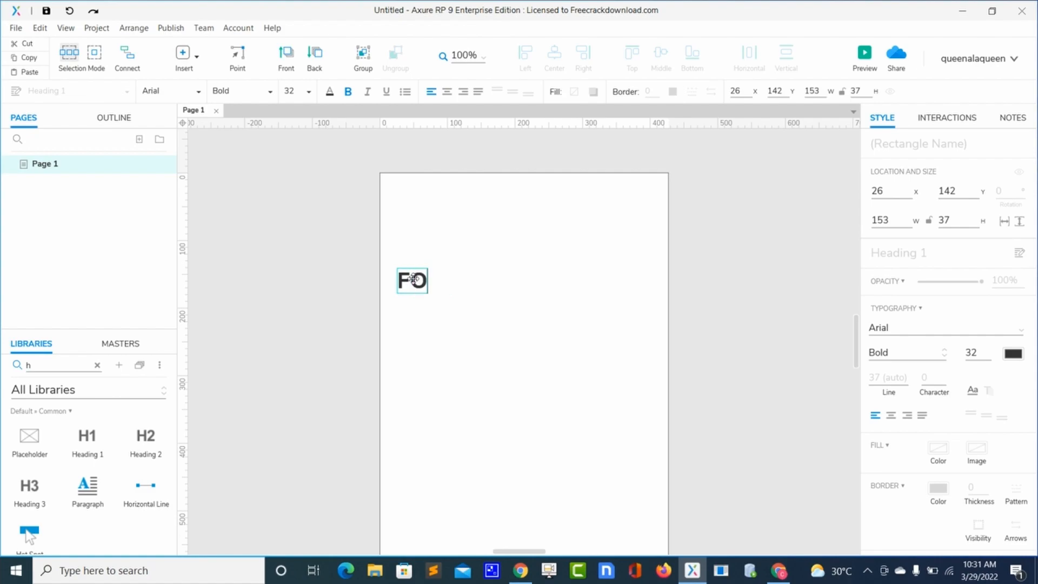
{"action": "type", "text": "ODS"}
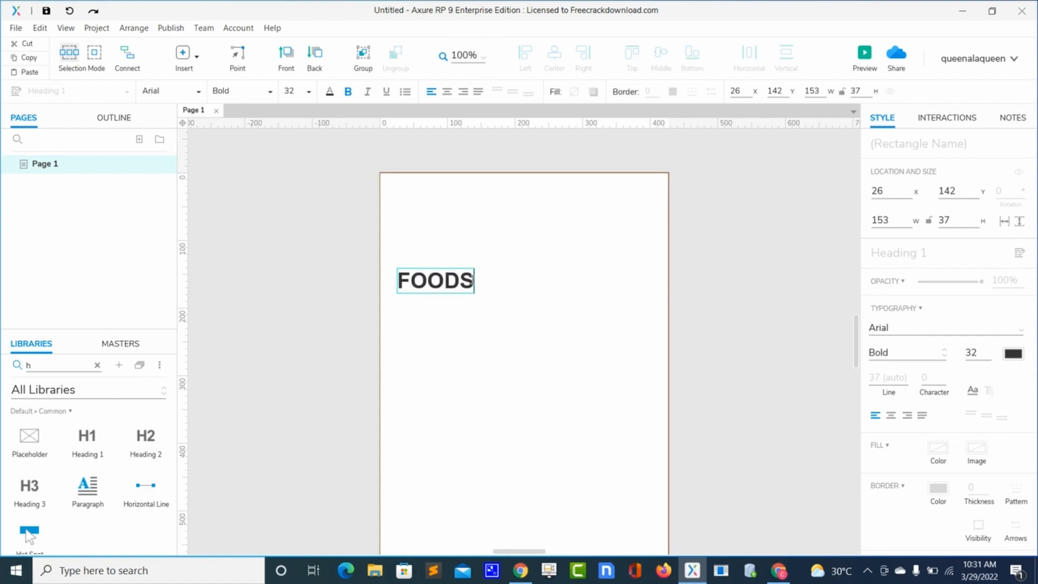
- Format the FOODS heading in Britannic at size 25 and move it down slightly to about y 149
{"action": "left_click_drag", "start_coordinate": [473, 281], "coordinate": [366, 278]}
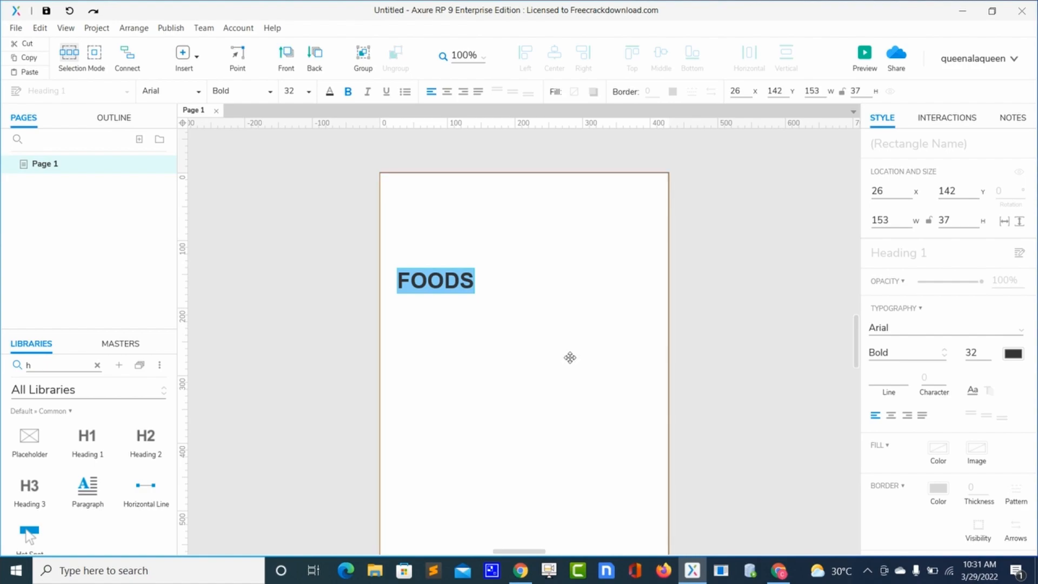
{"action": "double_click", "coordinate": [976, 353]}
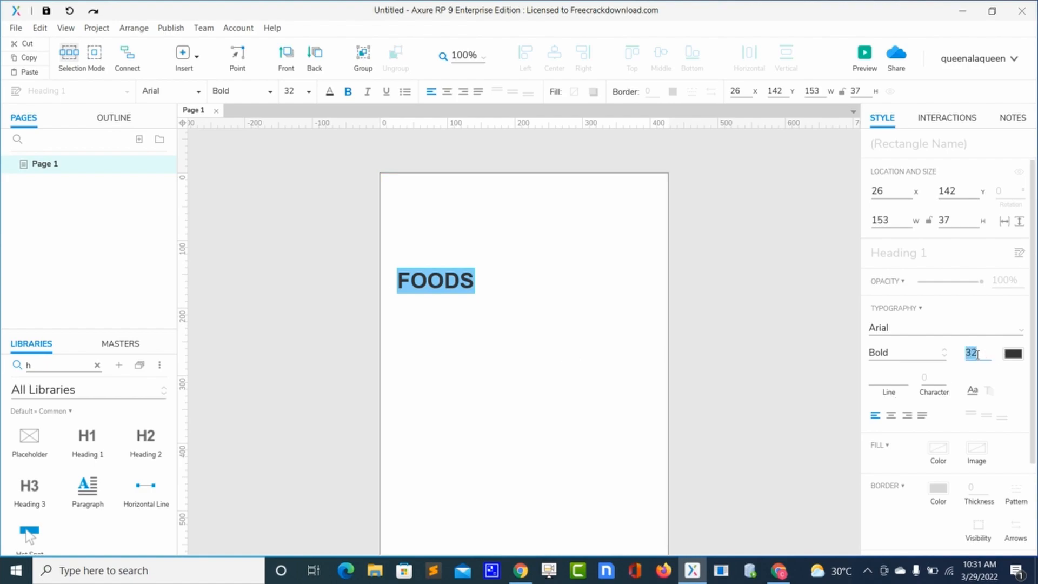
{"action": "type", "text": "25"}
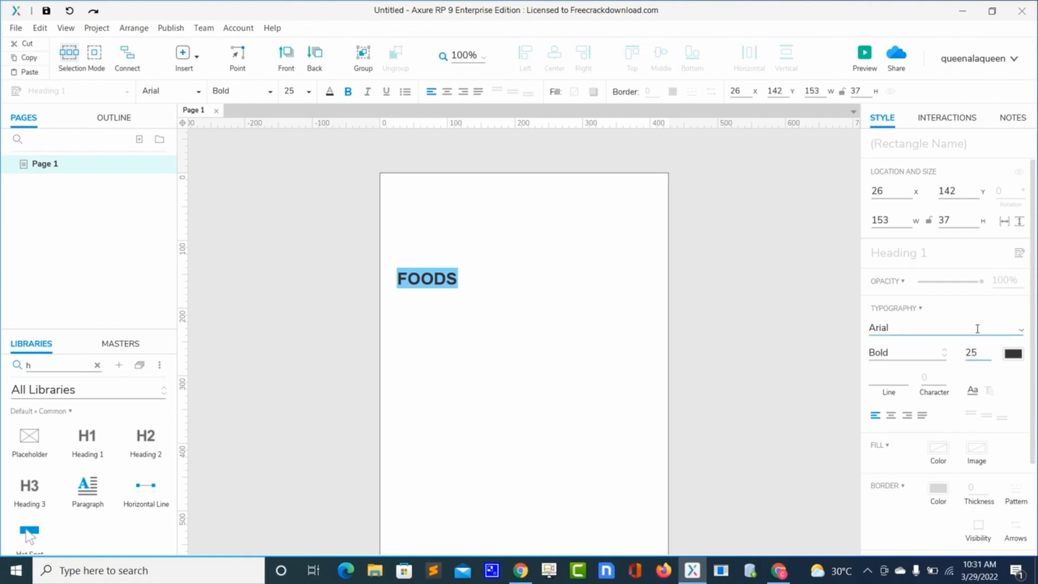
{"action": "left_click", "coordinate": [978, 327]}
{"action": "type", "text": "B"}
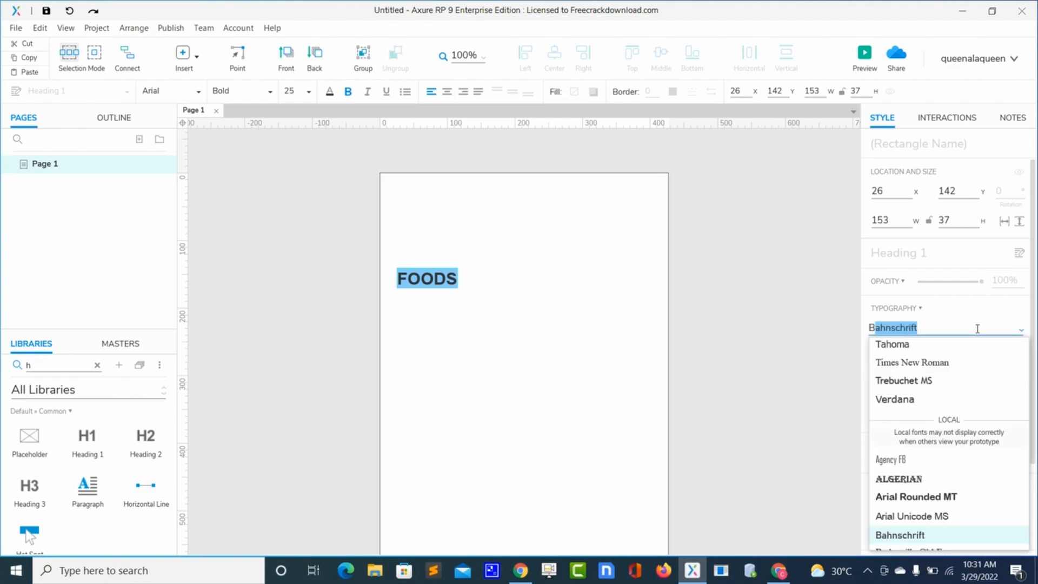
{"action": "type", "text": "ritannic"}
{"action": "key", "text": "Return"}
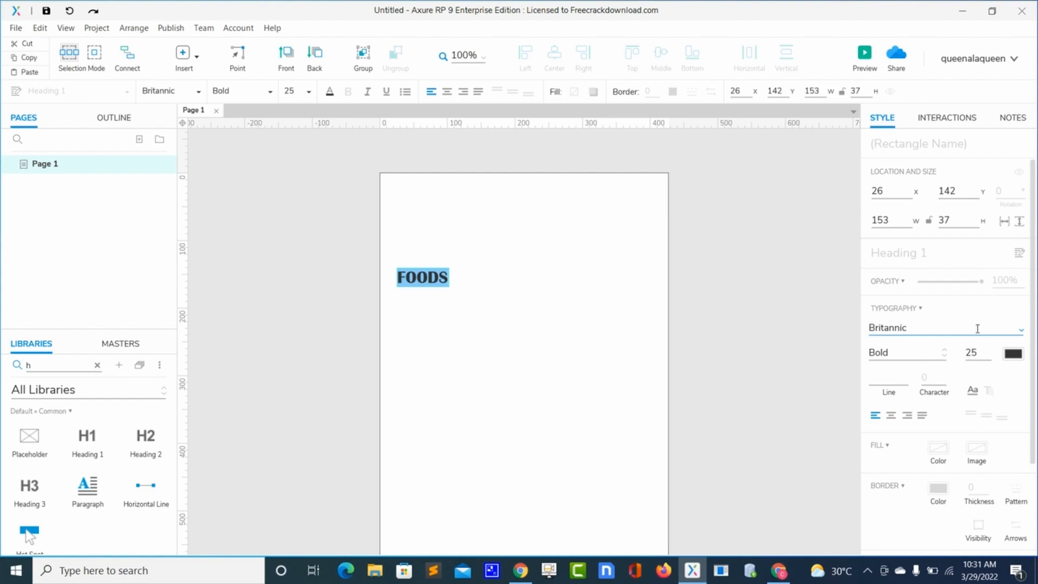
{"action": "left_click", "coordinate": [575, 350]}
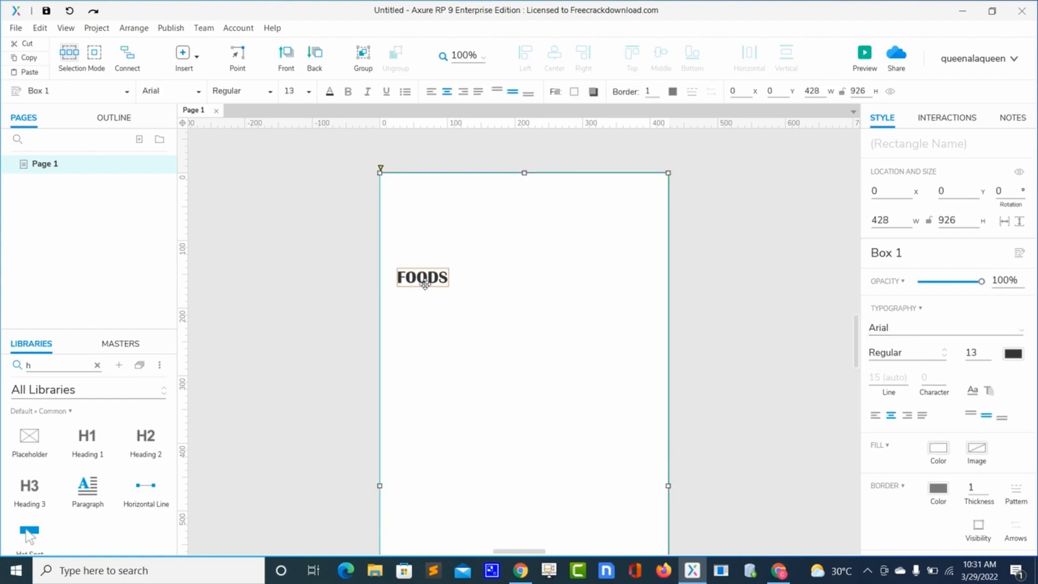
{"action": "left_click", "coordinate": [424, 281]}
{"action": "mouse_move", "coordinate": [425, 286]}
{"action": "left_mouse_down"}
{"action": "mouse_move", "coordinate": [442, 288]}
{"action": "mouse_move", "coordinate": [425, 291]}
{"action": "left_mouse_up"}
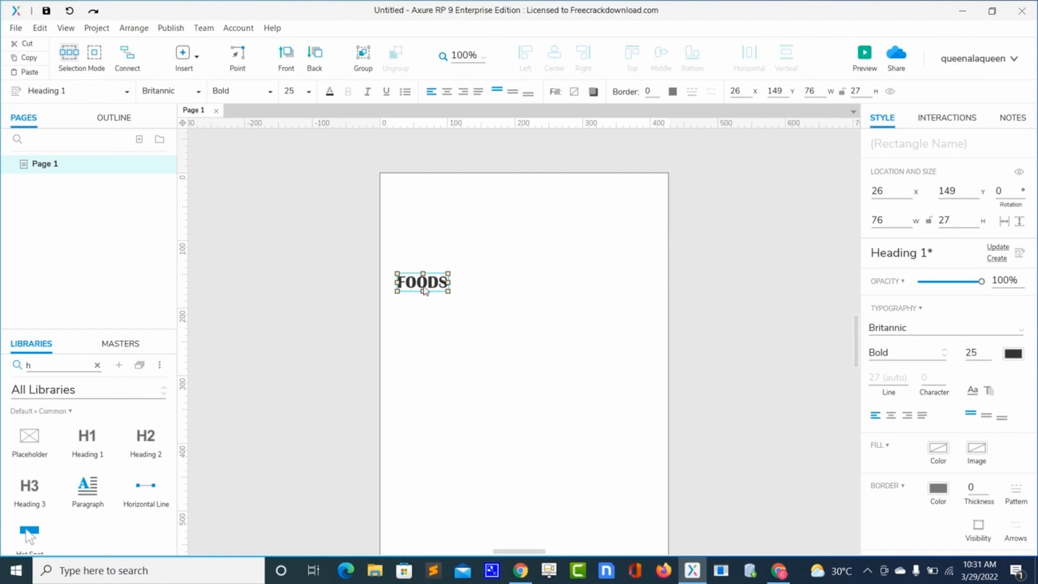
- Search the widget libraries for "te" and place a Text Field below the FOODS heading
{"action": "key", "text": "BackSpace"}
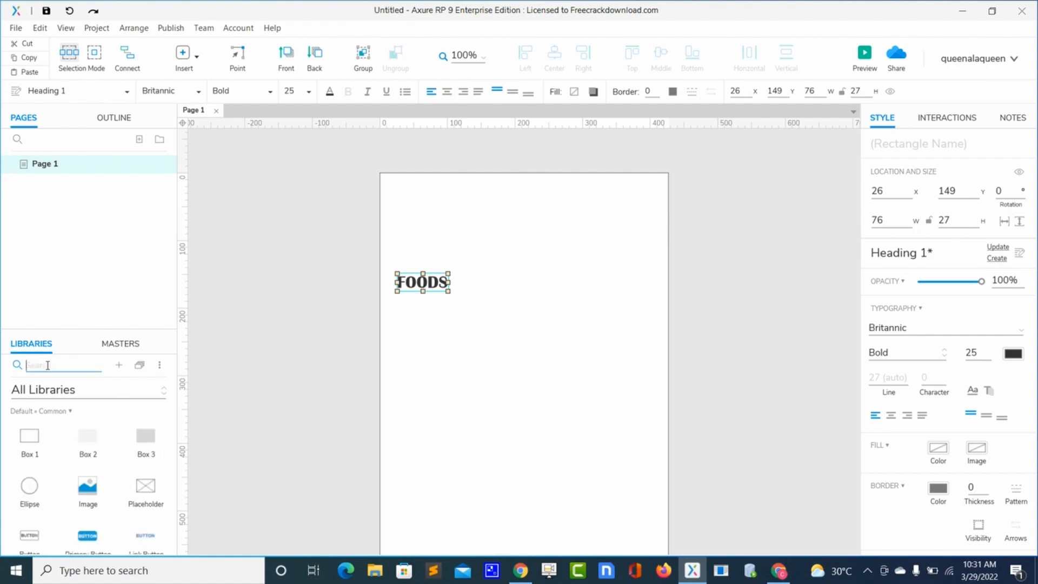
{"action": "type", "text": "te"}
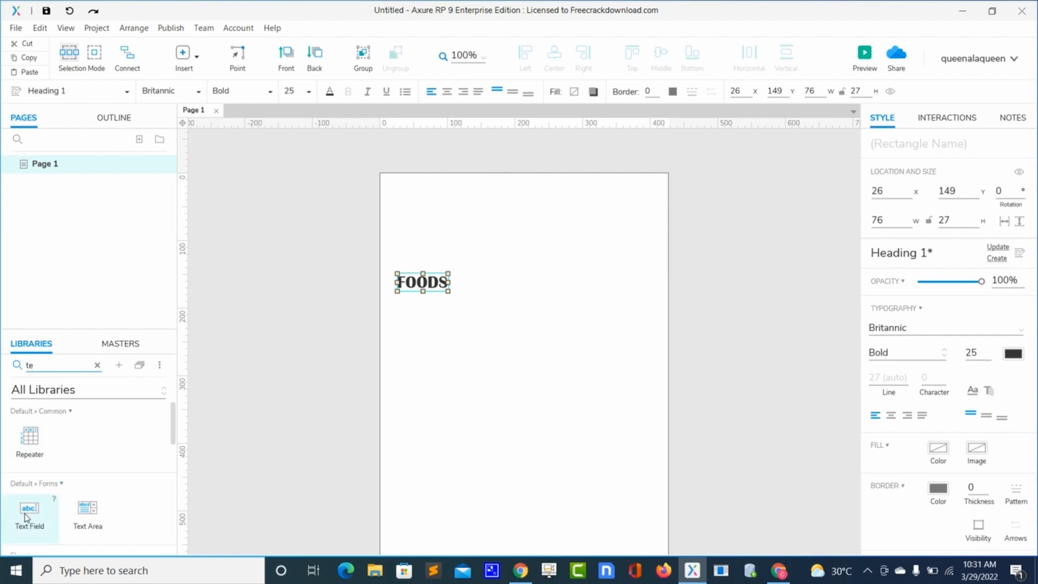
{"action": "left_click_drag", "start_coordinate": [26, 517], "coordinate": [423, 309]}
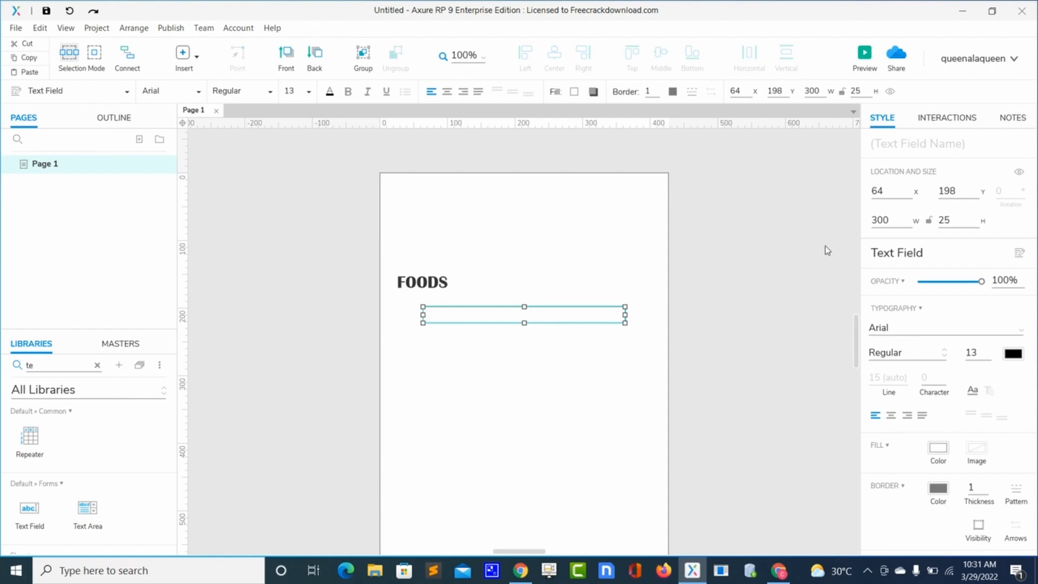
- Resize the text field to 362 × 46 and move it to about x 33, y 196 below the heading
{"action": "double_click", "coordinate": [881, 220]}
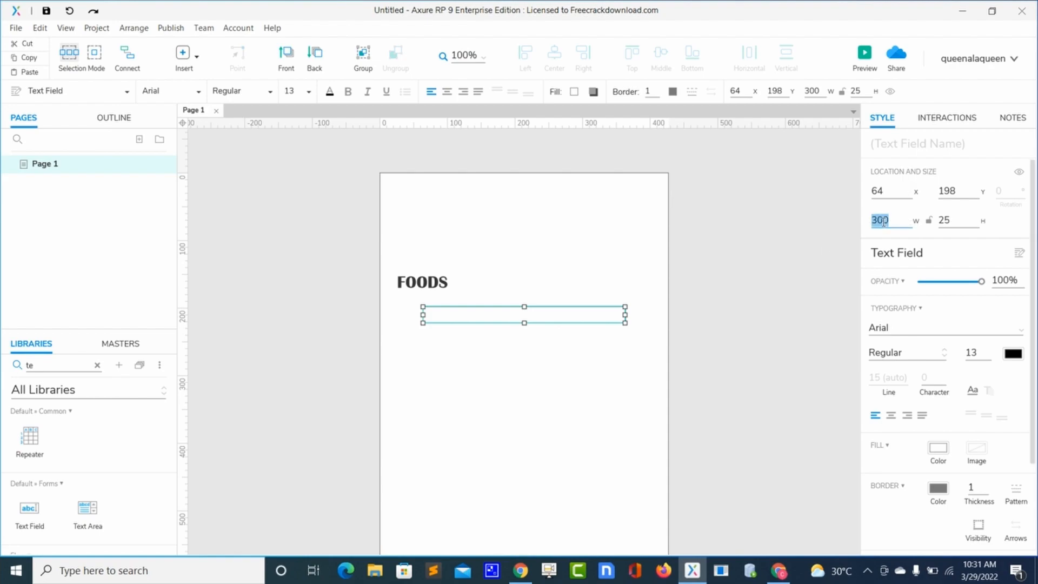
{"action": "type", "text": "362"}
{"action": "double_click", "coordinate": [956, 218]}
{"action": "type", "text": "428"}
{"action": "left_click", "coordinate": [506, 401]}
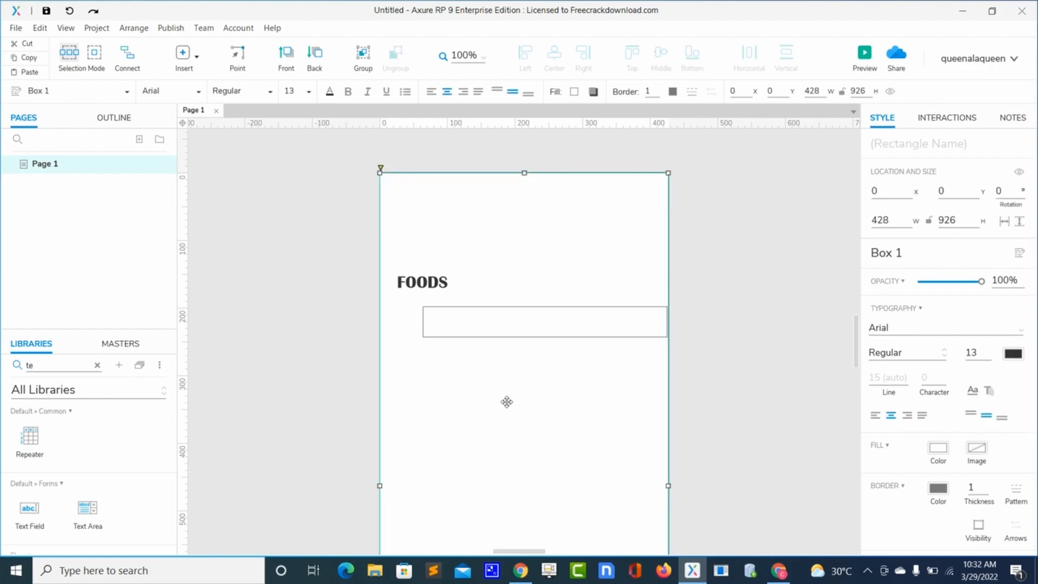
{"action": "left_click", "coordinate": [513, 327]}
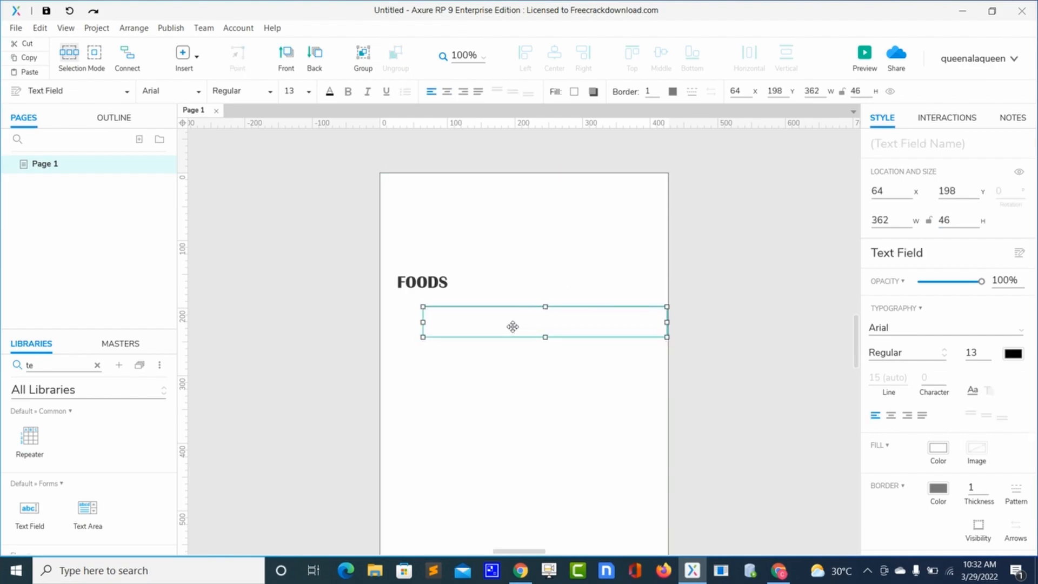
{"action": "left_click_drag", "start_coordinate": [512, 326], "coordinate": [491, 325]}
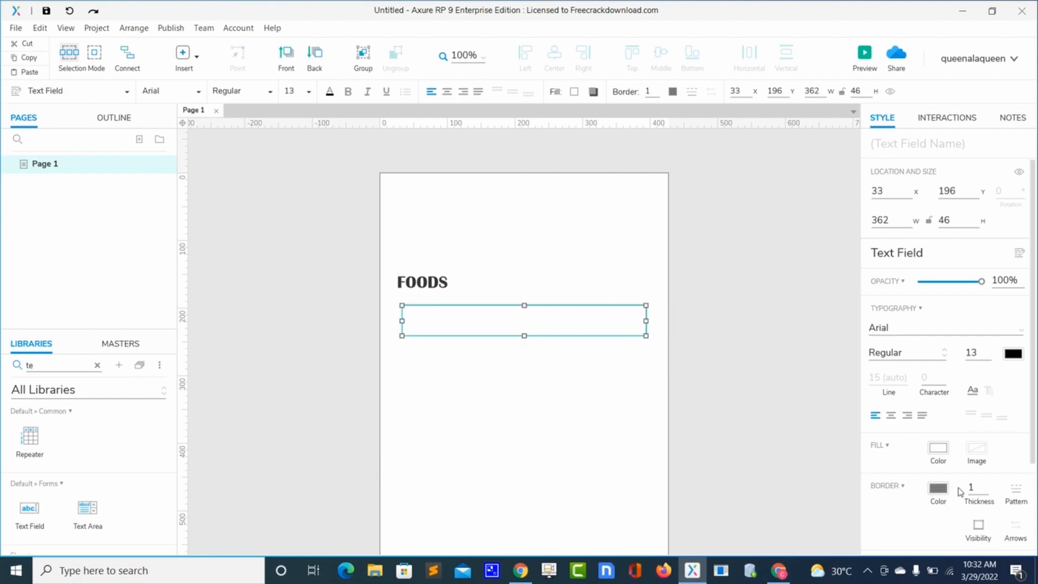
- Lighten the text field's border by lowering its color opacity to about 27%
{"action": "left_click", "coordinate": [944, 489]}
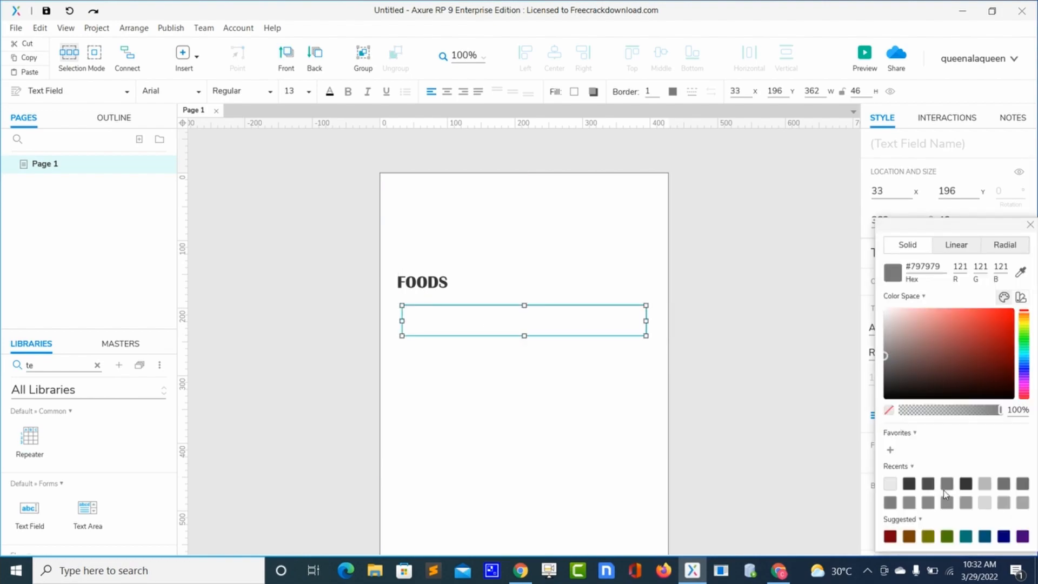
{"action": "left_click", "coordinate": [927, 412]}
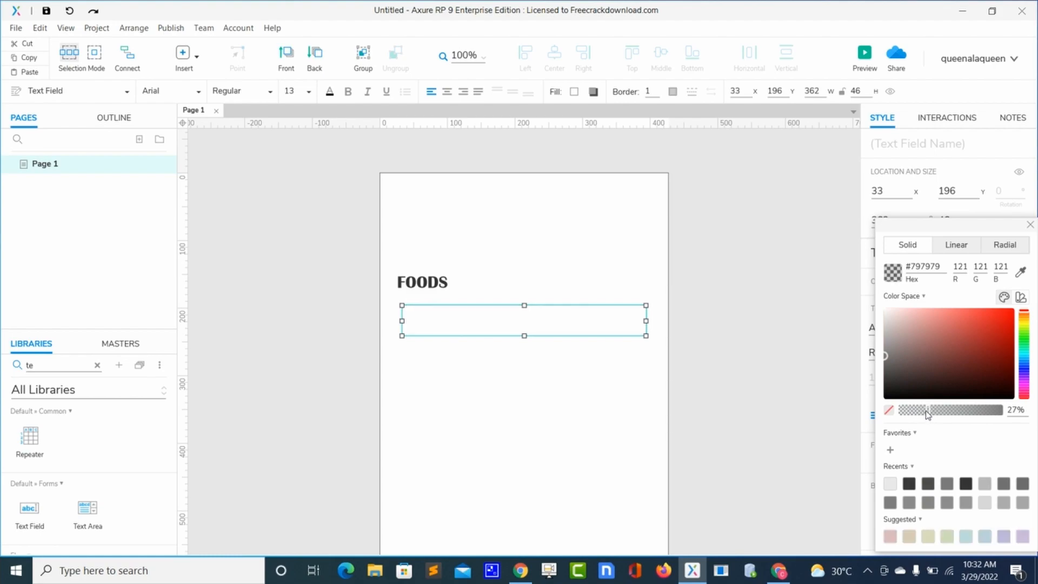
{"action": "left_click", "coordinate": [1030, 225]}
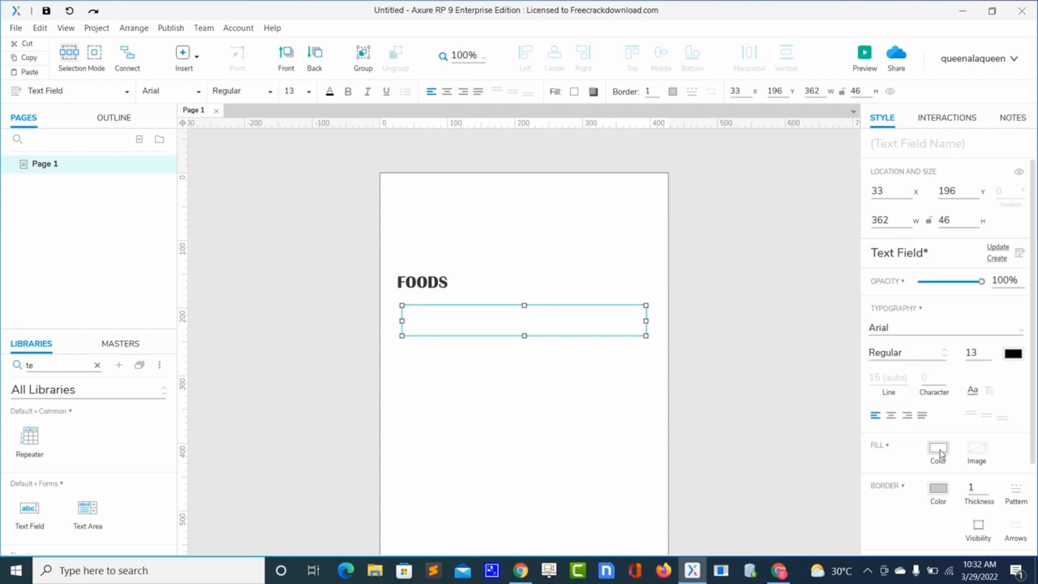
- Give the text field the indented hint text "Search"
{"action": "left_click", "coordinate": [944, 119]}
{"action": "left_click", "coordinate": [899, 483]}
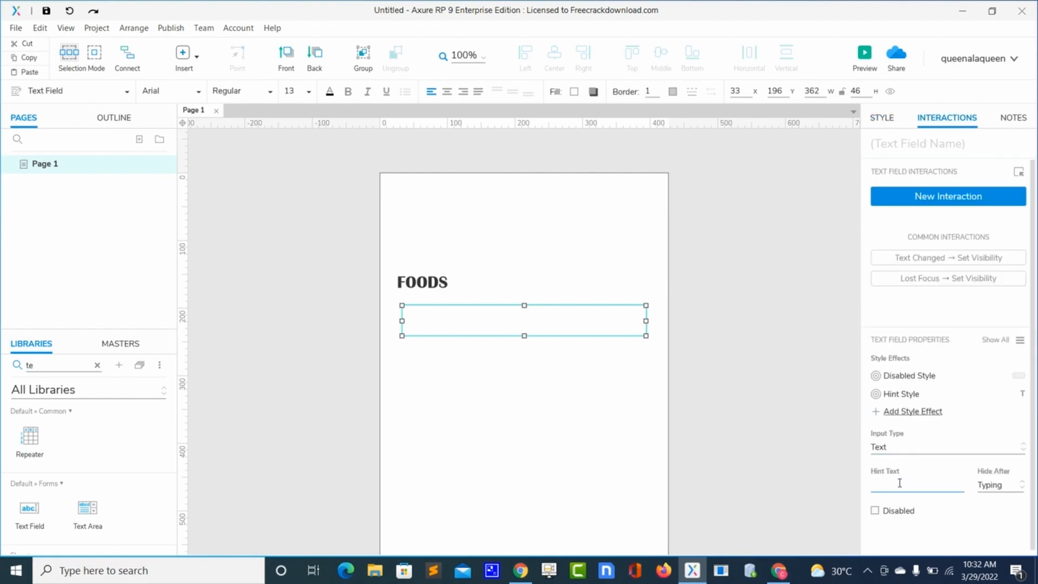
{"action": "type", "text": "Search"}
{"action": "left_click", "coordinate": [816, 369]}
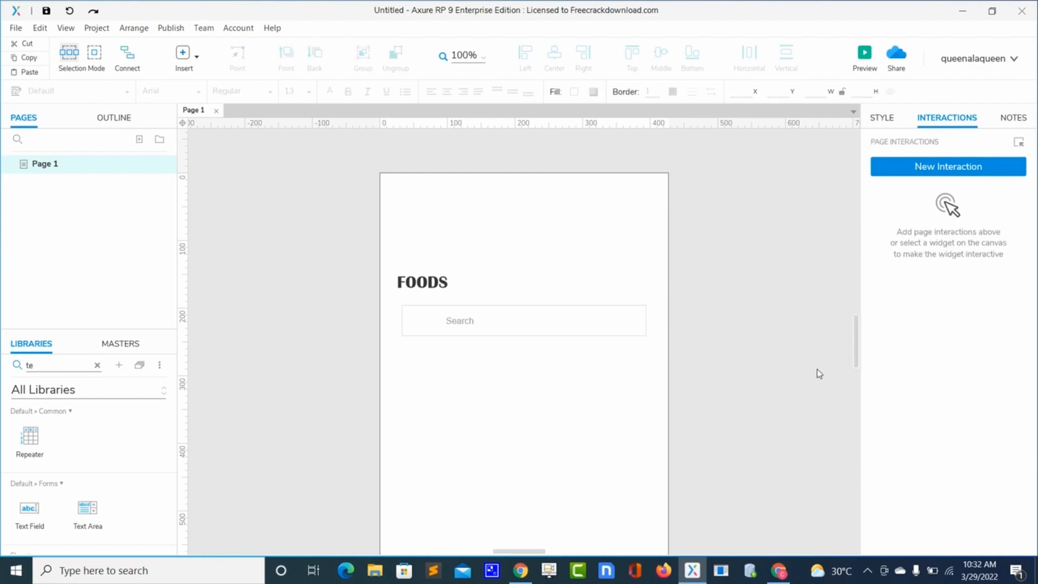
- Round the search field's corners with a radius of 30
{"action": "left_click", "coordinate": [638, 331]}
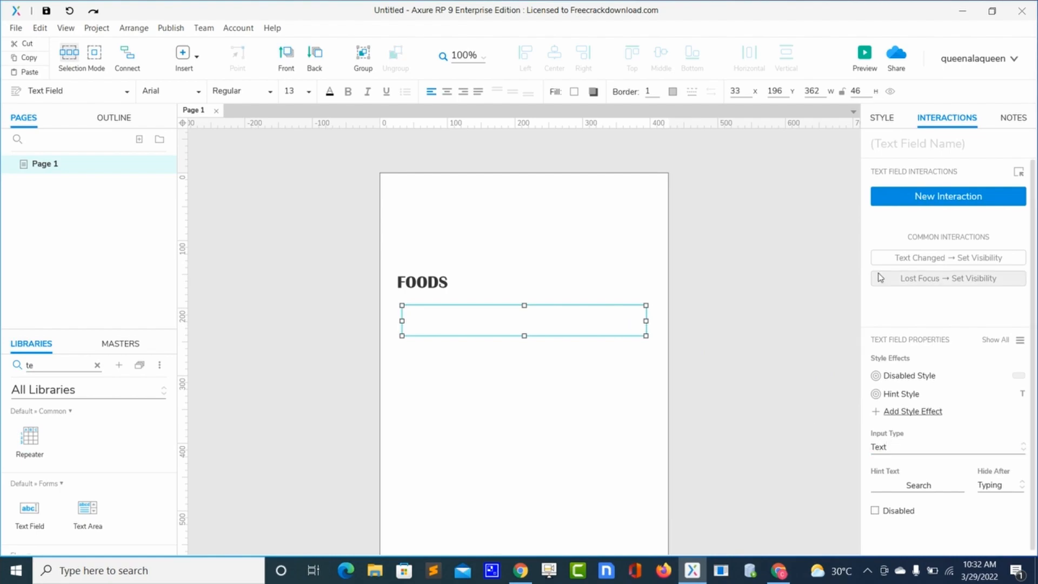
{"action": "left_click", "coordinate": [882, 118]}
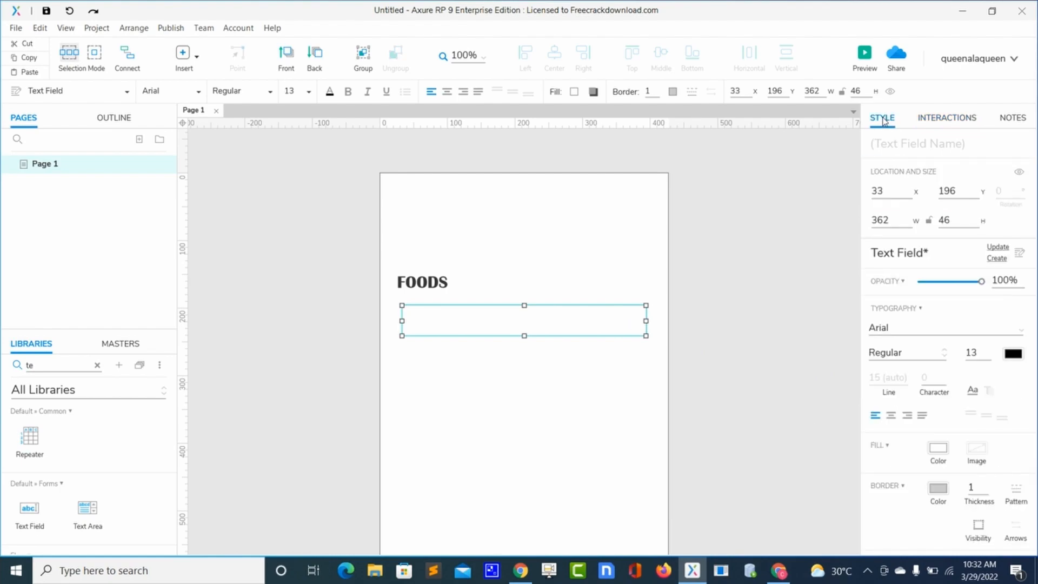
{"action": "scroll", "coordinate": [931, 483], "scroll_direction": "down", "scroll_amount": 3}
{"action": "left_click", "coordinate": [932, 489]}
{"action": "type", "text": "2"}
{"action": "key", "text": "BackSpace"}
{"action": "key", "text": "BackSpace"}
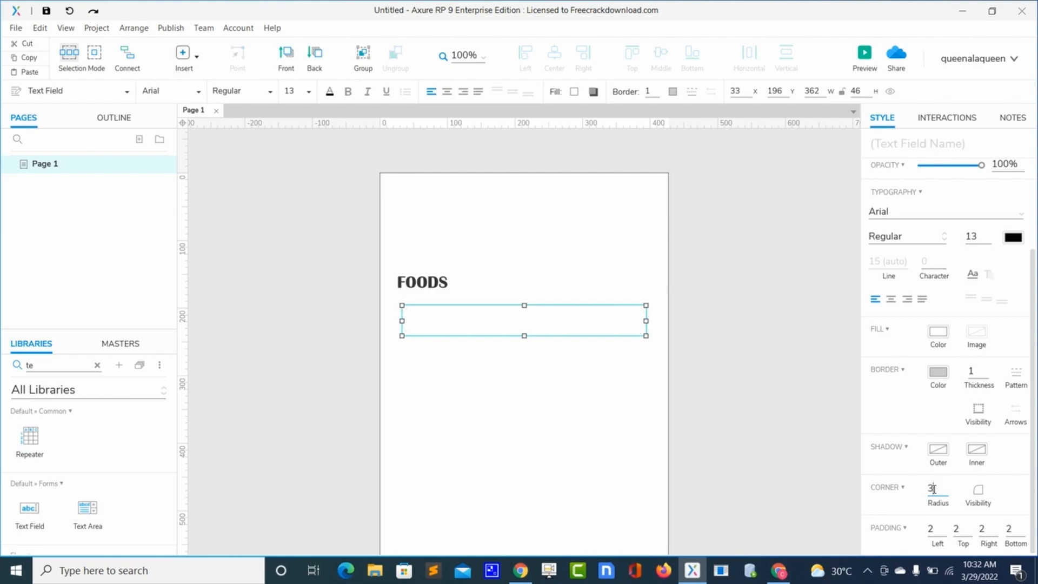
{"action": "type", "text": "30"}
- Add an outer shadow to the search field and set its blur to 10
{"action": "left_click", "coordinate": [938, 454]}
{"action": "left_click", "coordinate": [920, 466]}
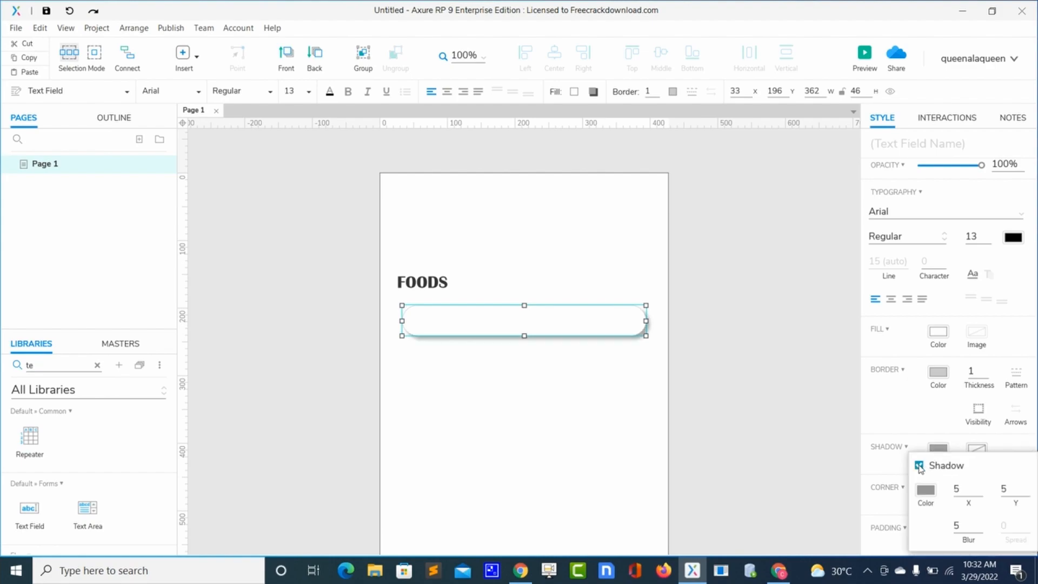
{"action": "double_click", "coordinate": [962, 527]}
{"action": "type", "text": "10"}
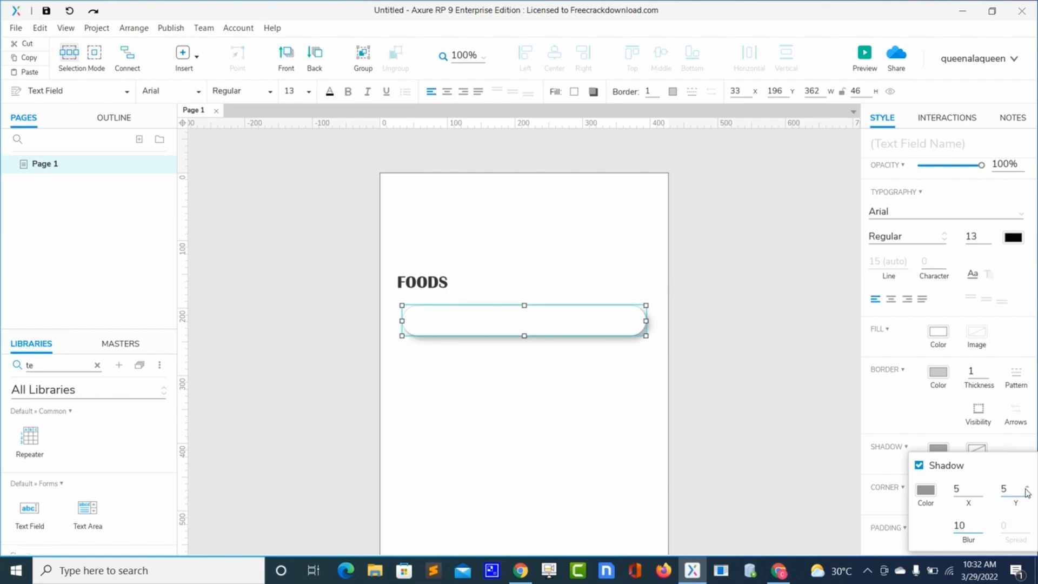
- Set the search field's outer shadow offset to X 0 and Y 2
{"action": "left_click", "coordinate": [1027, 486]}
{"action": "left_click", "coordinate": [1027, 486]}
{"action": "left_click", "coordinate": [1026, 486]}
{"action": "left_click", "coordinate": [1027, 486]}
{"action": "left_click", "coordinate": [1027, 487]}
{"action": "left_click", "coordinate": [1026, 487]}
{"action": "left_click", "coordinate": [1026, 487]}
{"action": "left_click", "coordinate": [1027, 493]}
{"action": "left_click", "coordinate": [1027, 492]}
{"action": "left_click", "coordinate": [1026, 492]}
{"action": "left_click", "coordinate": [1027, 493]}
{"action": "left_click", "coordinate": [1027, 493]}
{"action": "left_click", "coordinate": [1027, 493]}
{"action": "double_click", "coordinate": [960, 490]}
{"action": "type", "text": "0"}
{"action": "left_click", "coordinate": [1027, 486]}
{"action": "left_click", "coordinate": [1027, 487]}
{"action": "left_click", "coordinate": [1027, 487]}
{"action": "left_click", "coordinate": [1027, 486]}
{"action": "left_click", "coordinate": [1027, 494]}
{"action": "left_click", "coordinate": [1027, 494]}
{"action": "left_click", "coordinate": [1027, 494]}
{"action": "left_click", "coordinate": [1027, 494]}
{"action": "left_click", "coordinate": [1027, 494]}
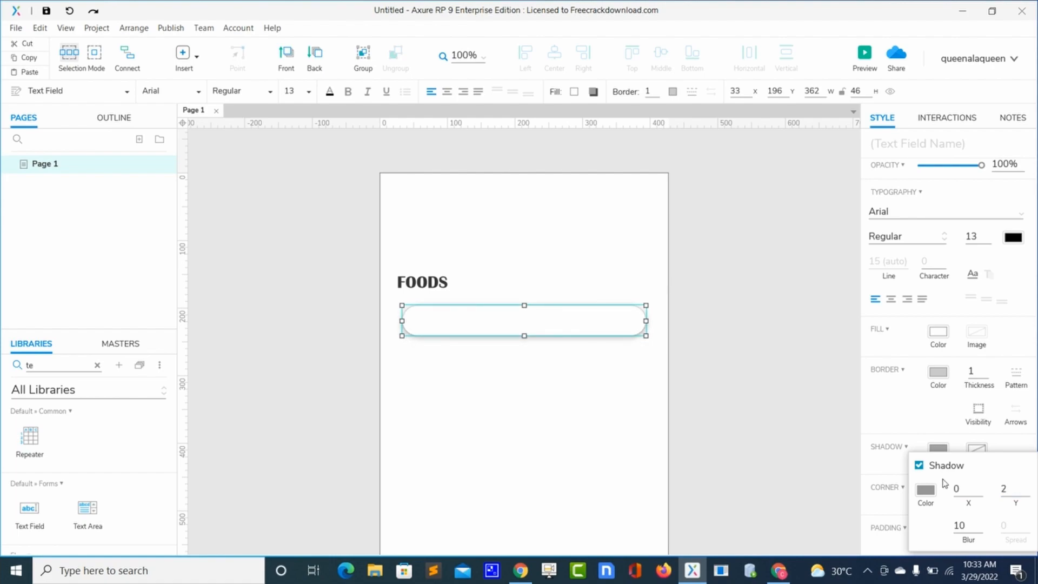
- Lighten the search field's shadow by lowering its color opacity to about 26%
{"action": "left_click", "coordinate": [925, 489]}
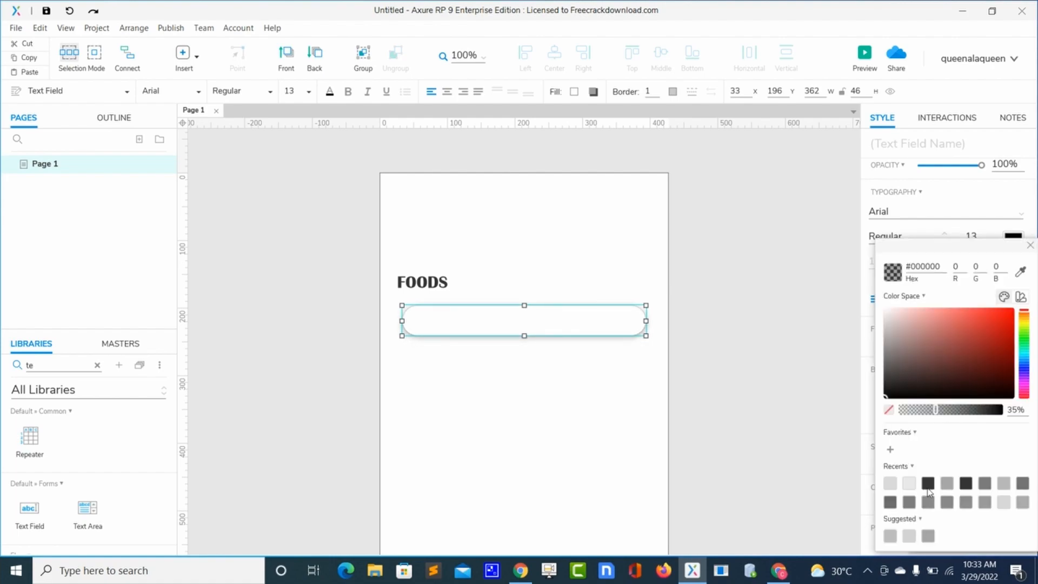
{"action": "left_click", "coordinate": [918, 411]}
{"action": "left_click_drag", "start_coordinate": [917, 413], "coordinate": [922, 414]}
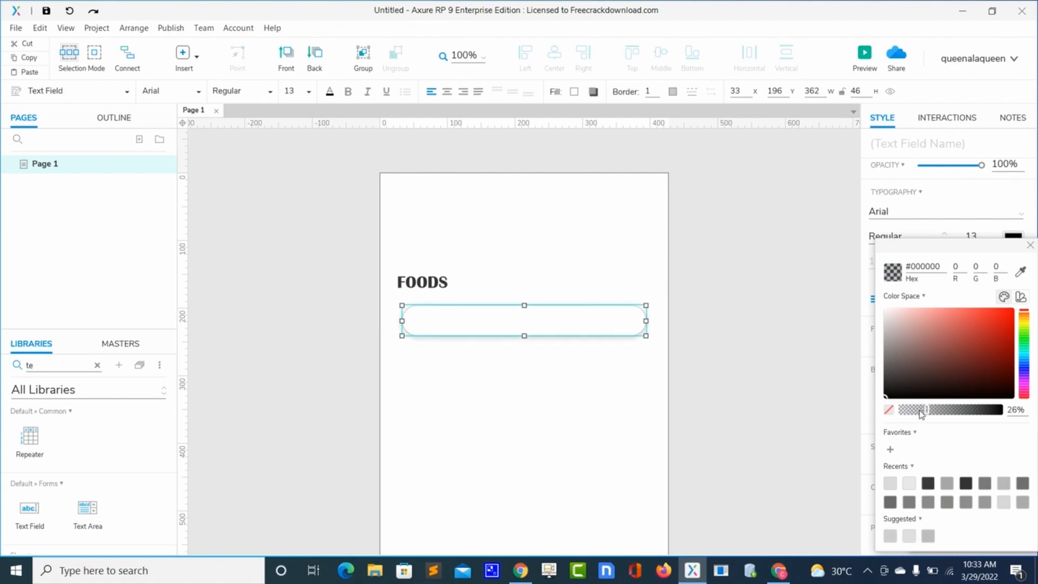
{"action": "left_click", "coordinate": [539, 410]}
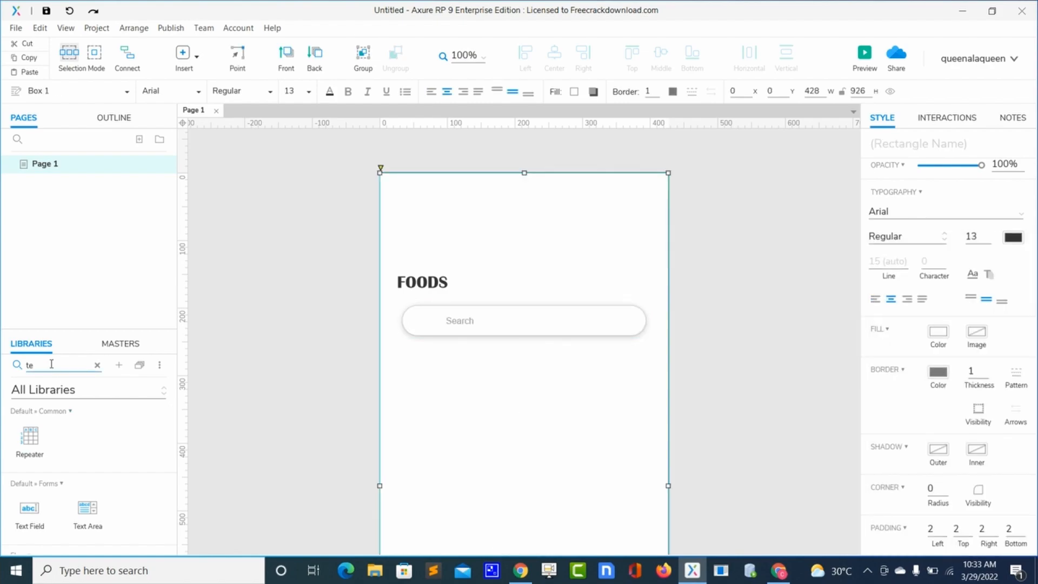
- Search the widget libraries for "sear" and place the plain Search icon at the start of the search field
{"action": "key", "text": "BackSpace"}
{"action": "key", "text": "BackSpace"}
{"action": "type", "text": "s"}
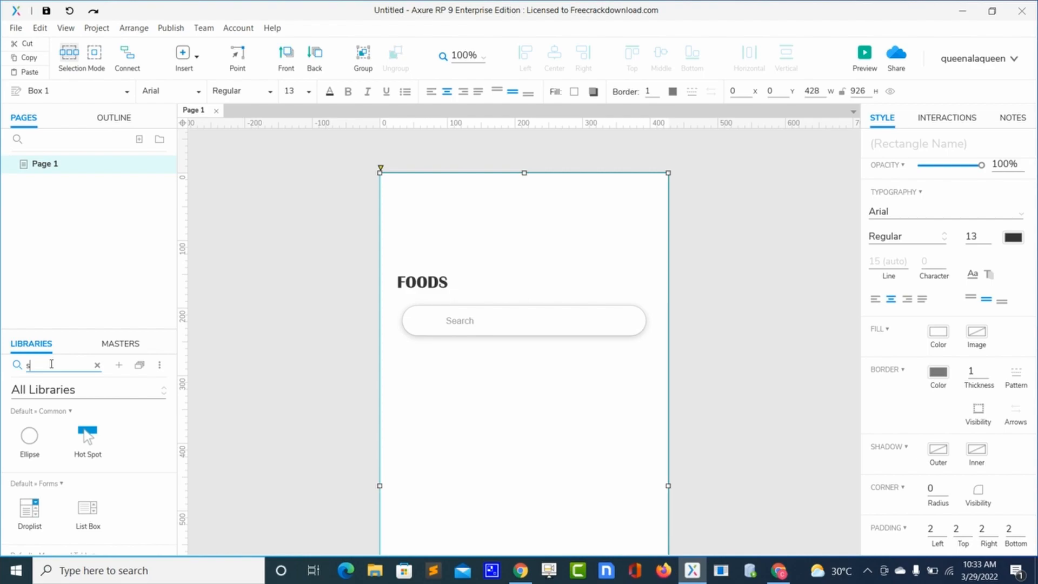
{"action": "type", "text": "ear"}
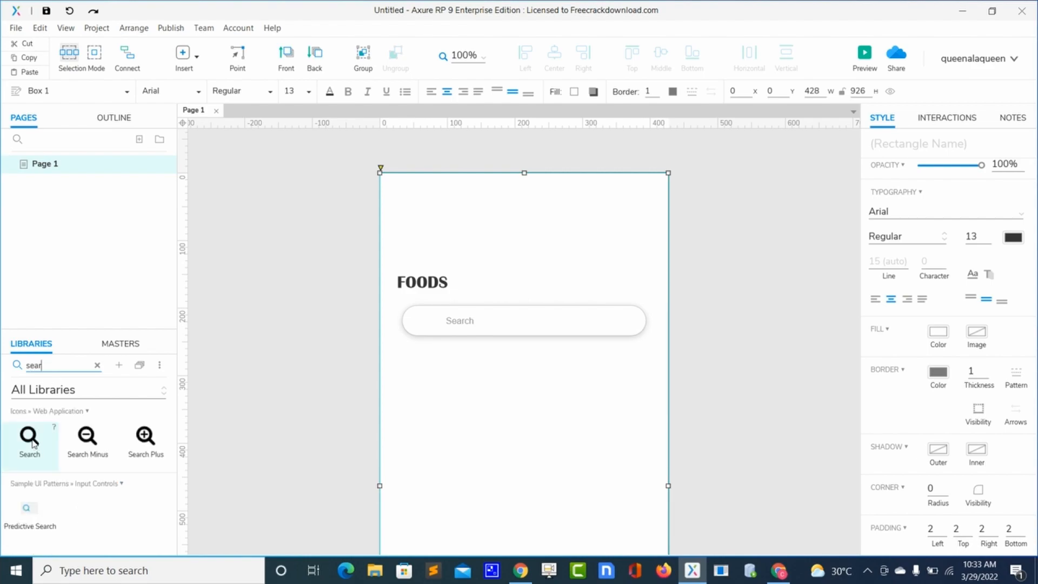
{"action": "left_click_drag", "start_coordinate": [32, 444], "coordinate": [413, 310]}
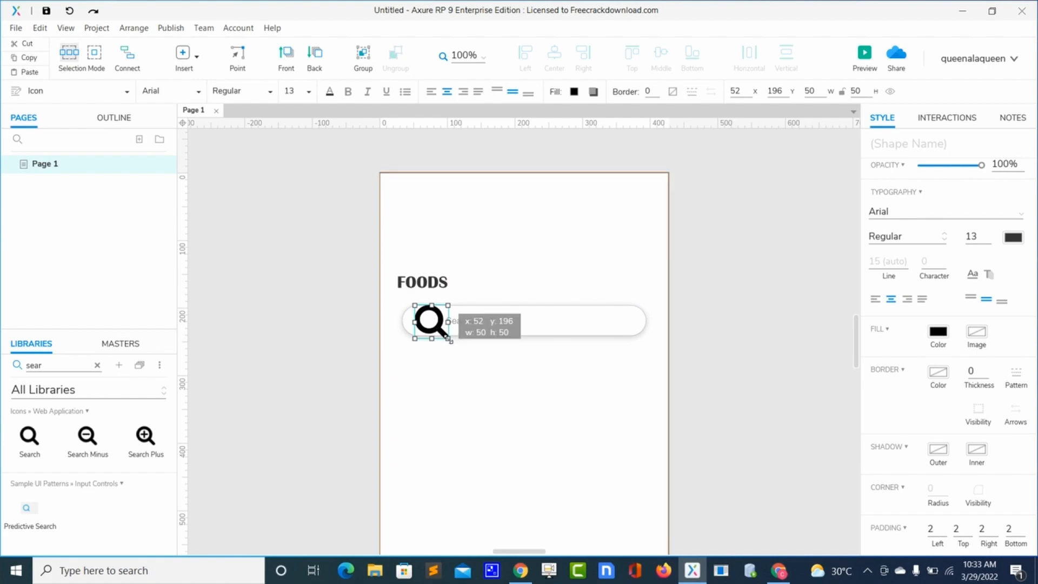
- Shrink the search icon to about 17 × 17 and center it vertically in the search field at about x 56, y 211
{"action": "left_click_drag", "start_coordinate": [449, 340], "coordinate": [429, 318]}
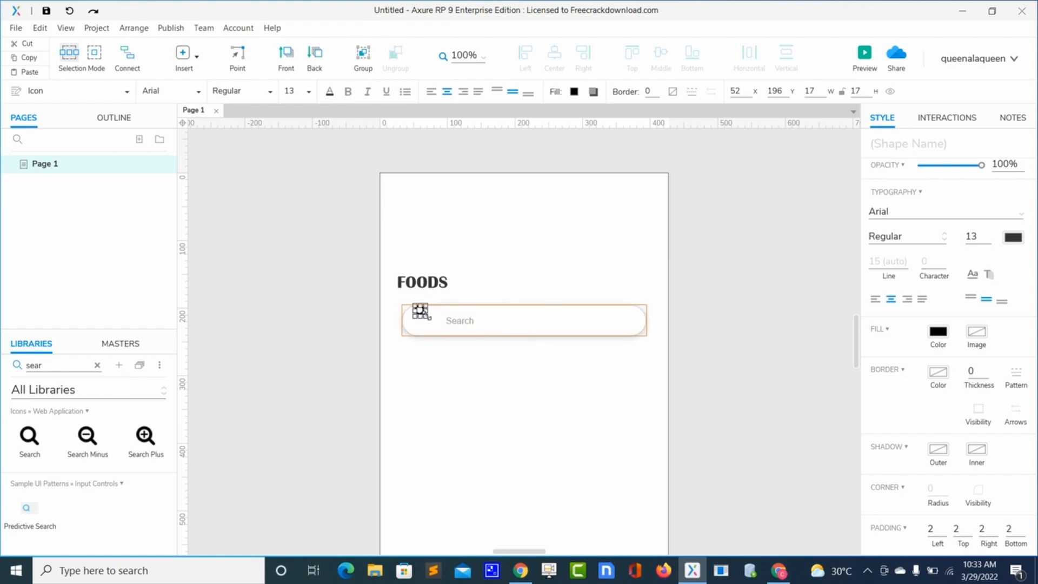
{"action": "left_click_drag", "start_coordinate": [421, 312], "coordinate": [424, 327]}
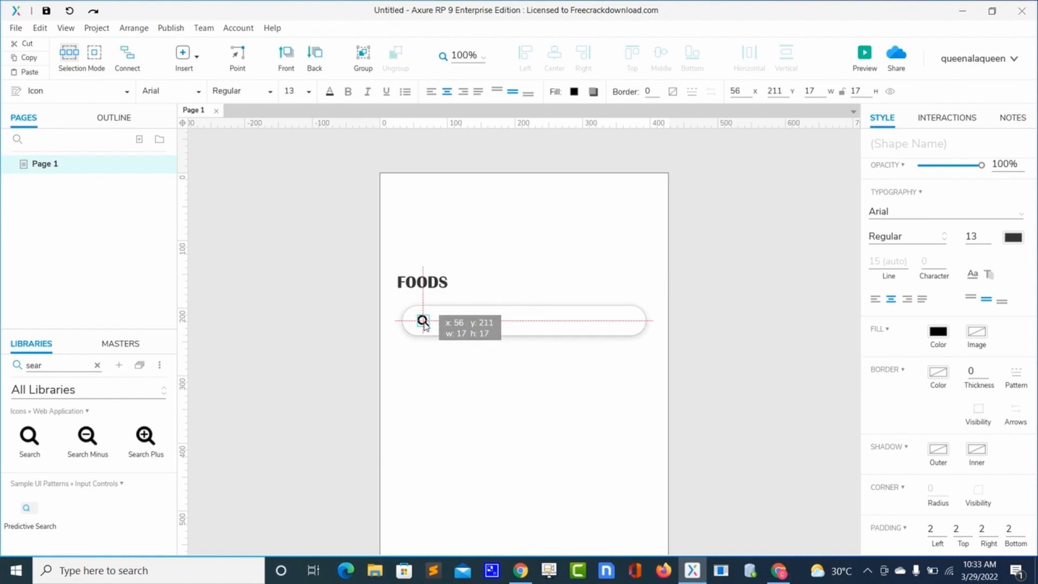
{"action": "left_click_drag", "start_coordinate": [424, 323], "coordinate": [424, 323]}
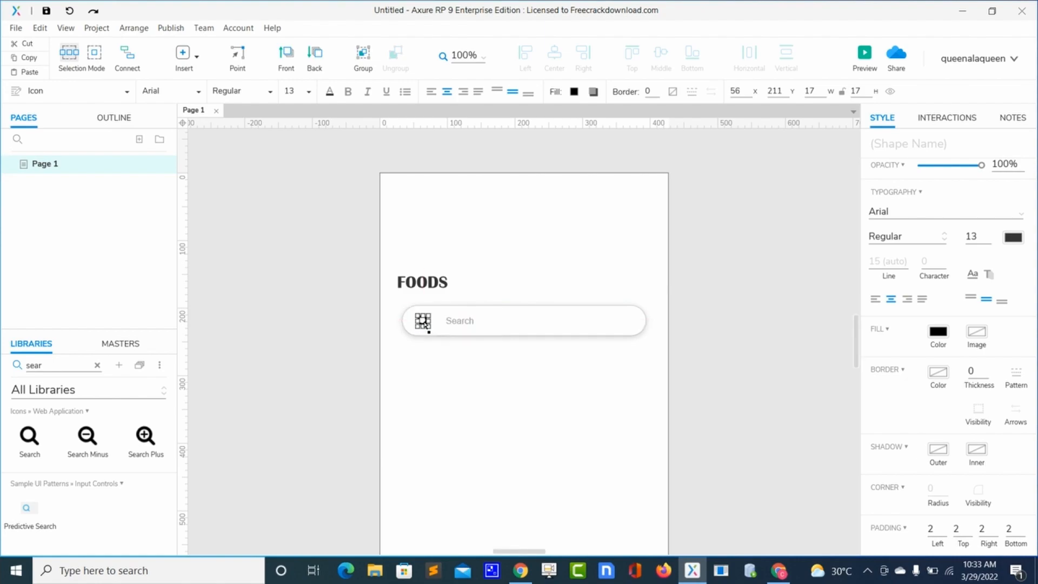
- Lighten the search icon by lowering its fill color opacity to about 41%
{"action": "left_click", "coordinate": [939, 333]}
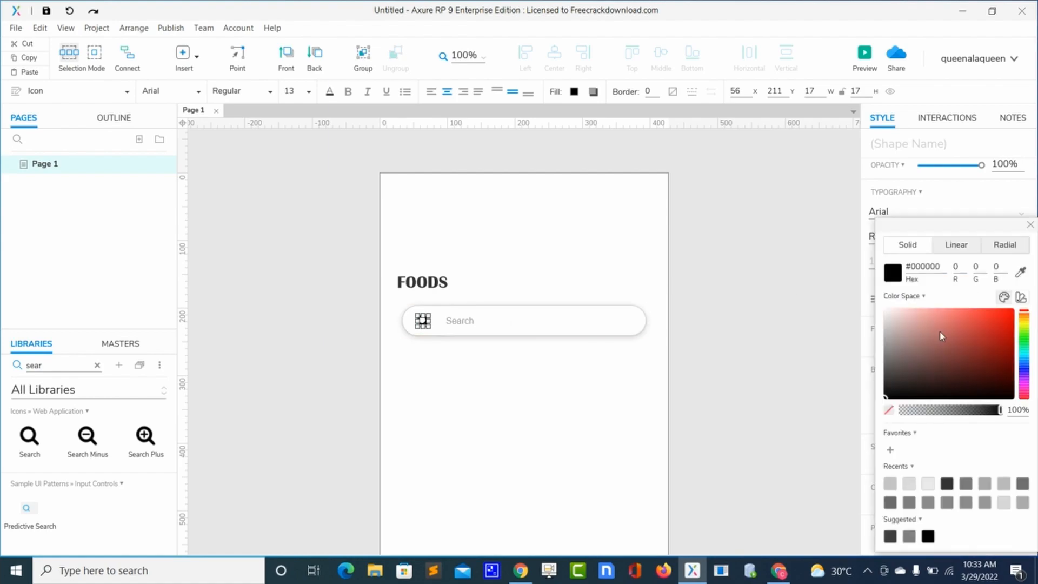
{"action": "left_click", "coordinate": [953, 411]}
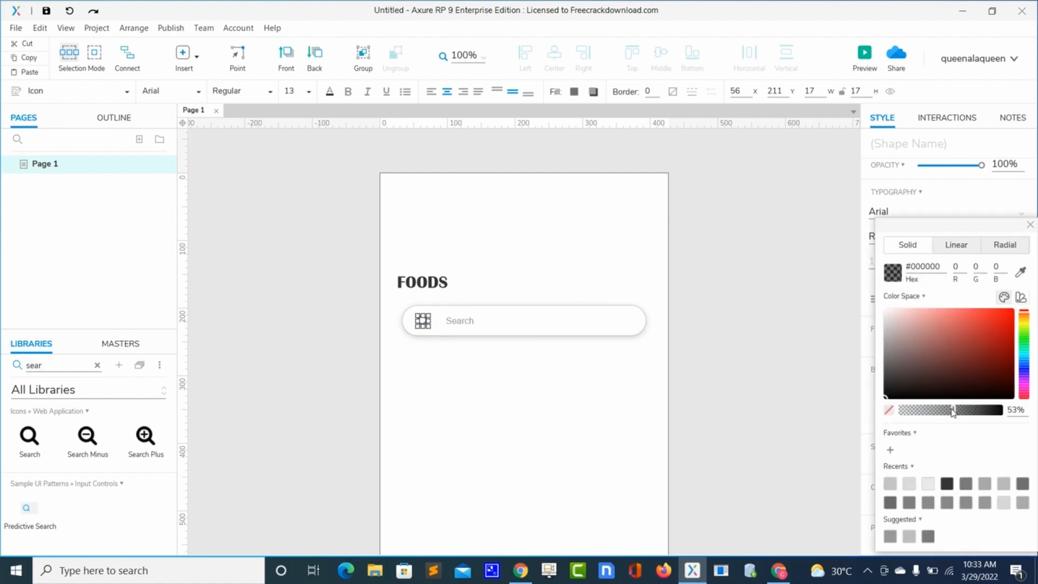
{"action": "left_click_drag", "start_coordinate": [949, 410], "coordinate": [941, 415]}
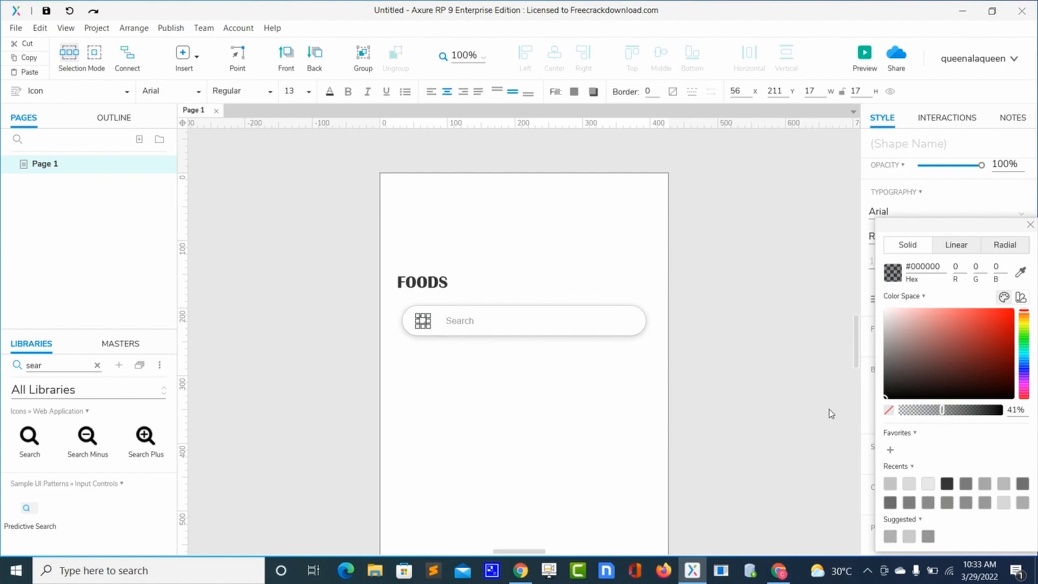
{"action": "left_click", "coordinate": [755, 424]}
{"action": "left_click", "coordinate": [755, 424]}
- Move the search field together with its icon up to about y 189, closer to the FOODS heading
{"action": "left_click", "coordinate": [594, 326]}
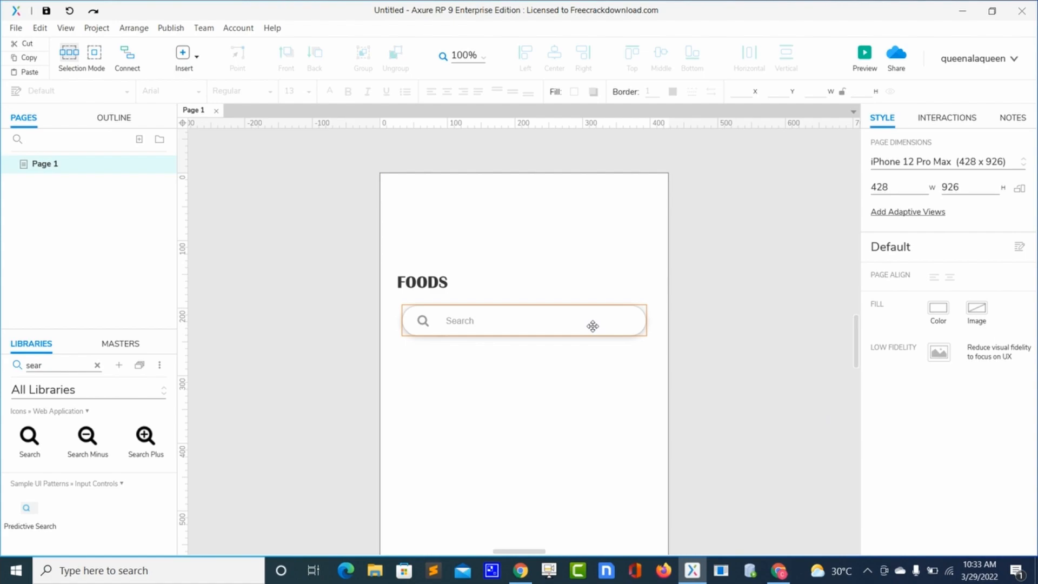
{"action": "left_click", "coordinate": [424, 321], "text": "shift"}
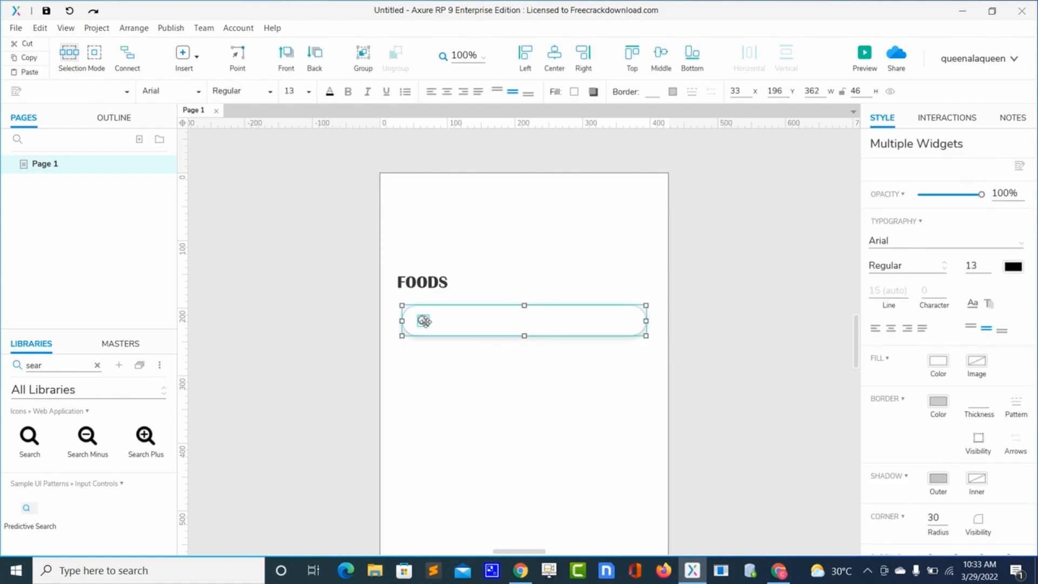
{"action": "mouse_move", "coordinate": [424, 321]}
{"action": "left_mouse_down"}
{"action": "mouse_move", "coordinate": [450, 324]}
{"action": "mouse_move", "coordinate": [425, 316]}
{"action": "left_mouse_up"}
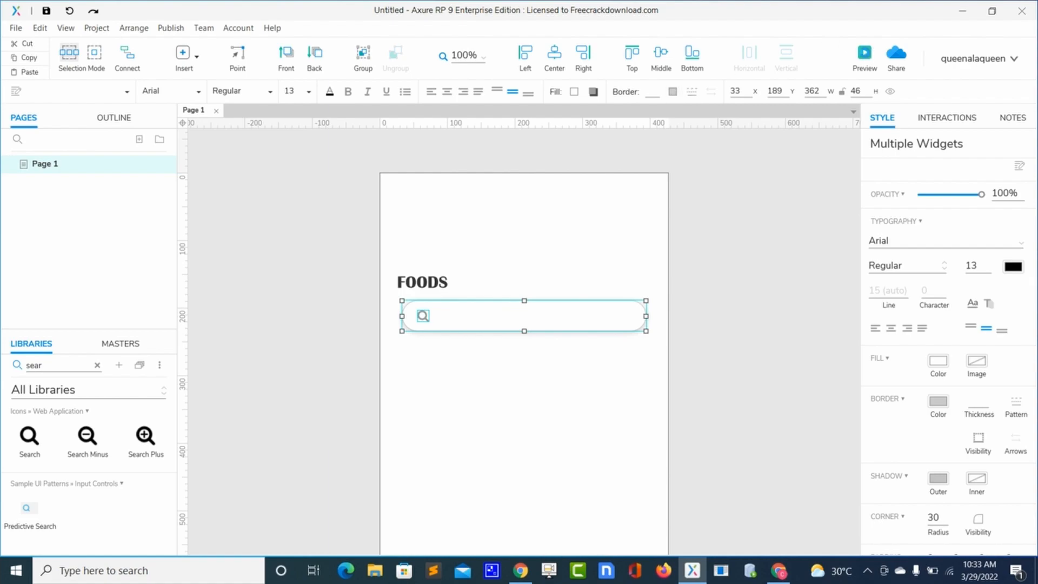
- Preview the page in the browser, reload the blank preview, and return to the Axure RP design
{"action": "left_click", "coordinate": [865, 52]}
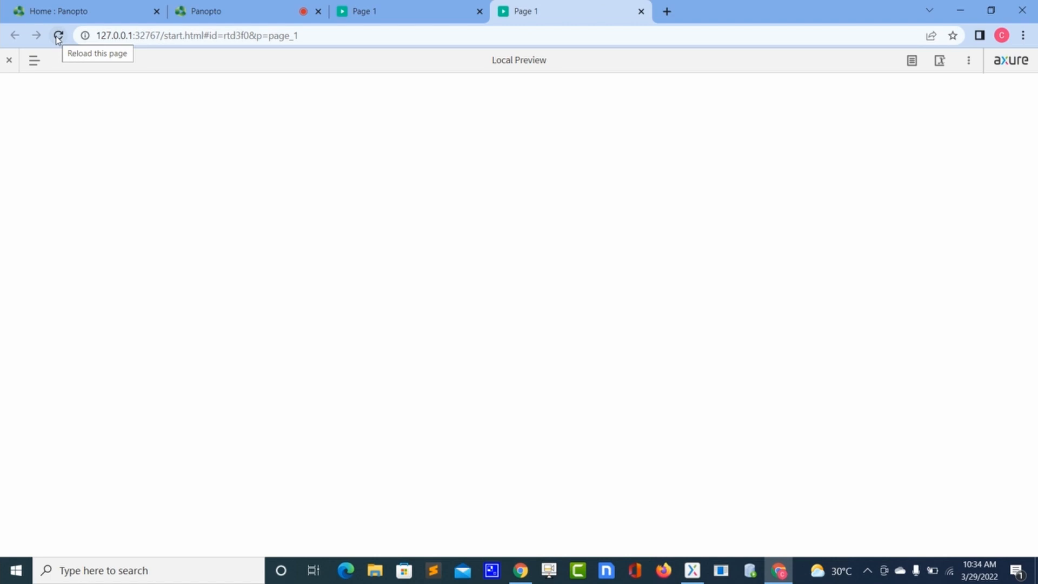
{"action": "left_click", "coordinate": [58, 36]}
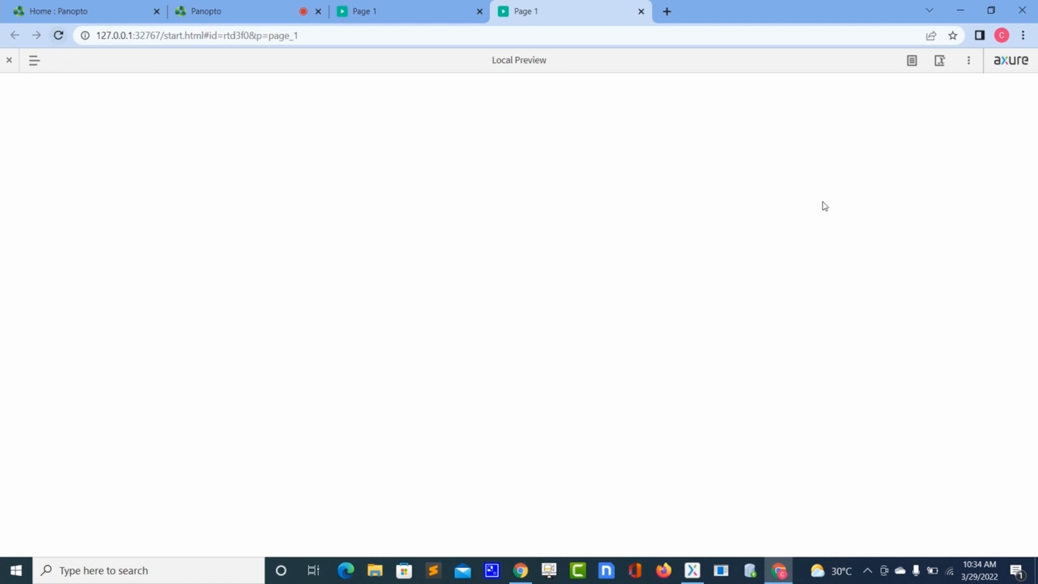
{"action": "key", "text": "alt+Tab"}
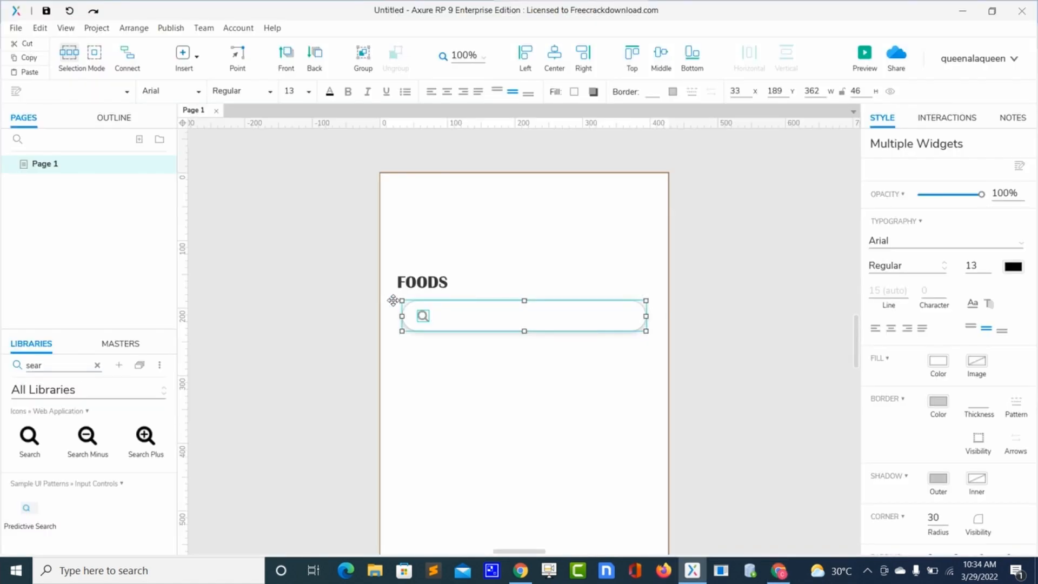
{"action": "key", "text": "alt+Tab"}
{"action": "left_click", "coordinate": [58, 35]}
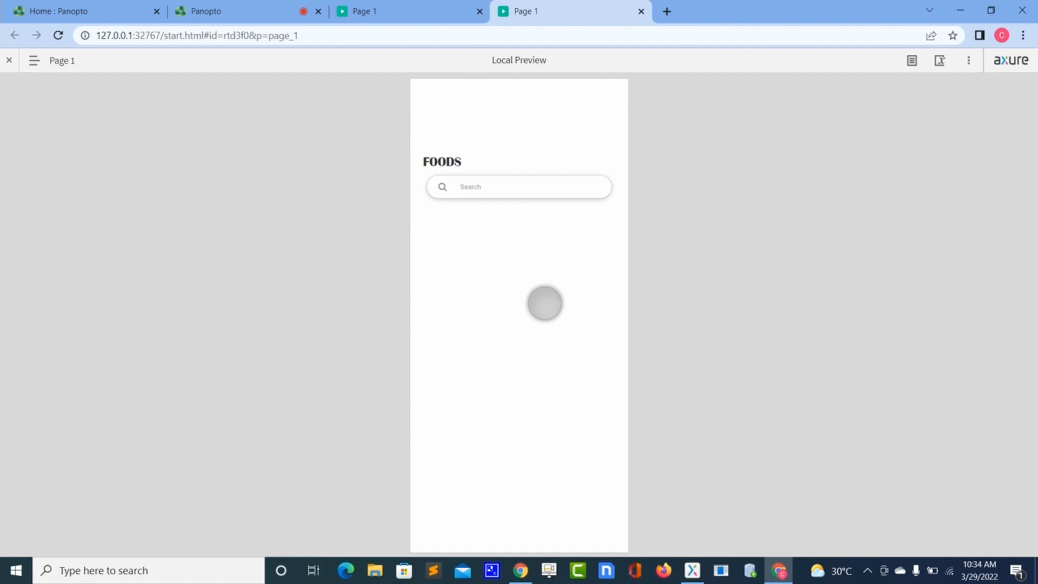
{"action": "key", "text": "alt+Tab"}
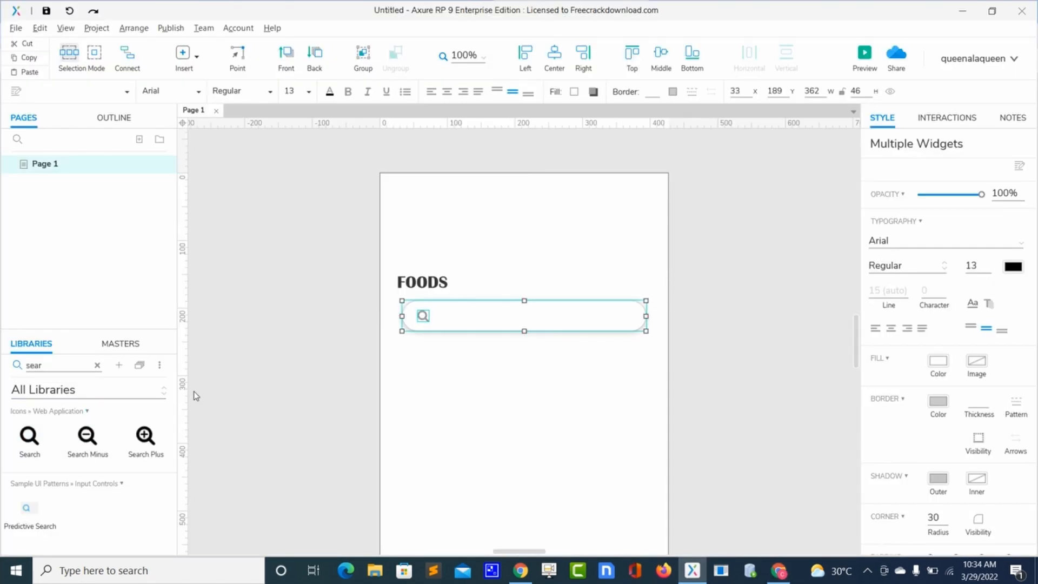
- Place an Image widget below the search field at about x 26, y 280 and narrow it to about 177 wide
{"action": "left_click", "coordinate": [98, 366]}
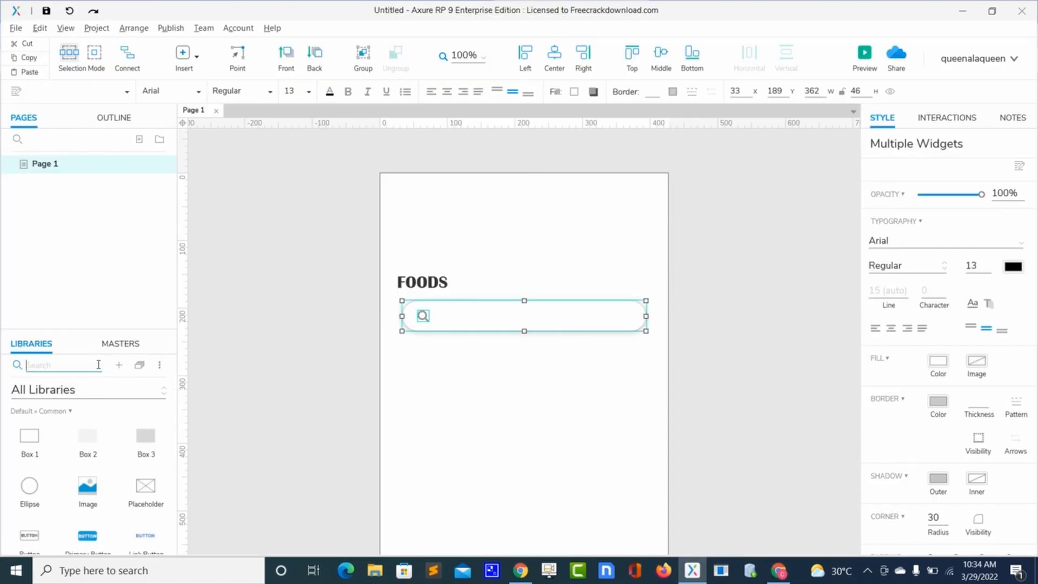
{"action": "left_click_drag", "start_coordinate": [88, 489], "coordinate": [400, 366]}
{"action": "left_click", "coordinate": [649, 427]}
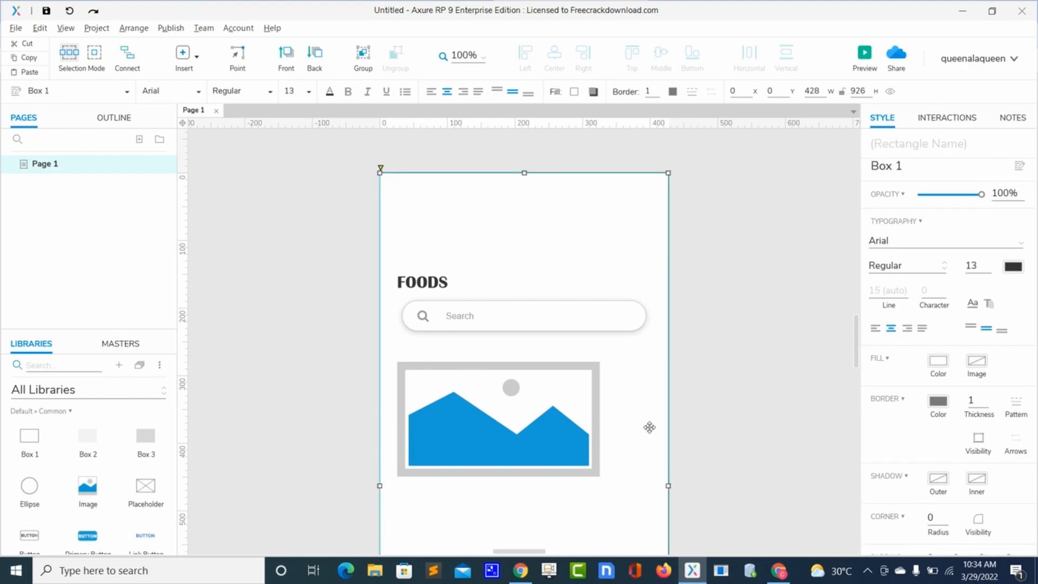
{"action": "left_click", "coordinate": [587, 428]}
{"action": "left_click_drag", "start_coordinate": [600, 419], "coordinate": [517, 417]}
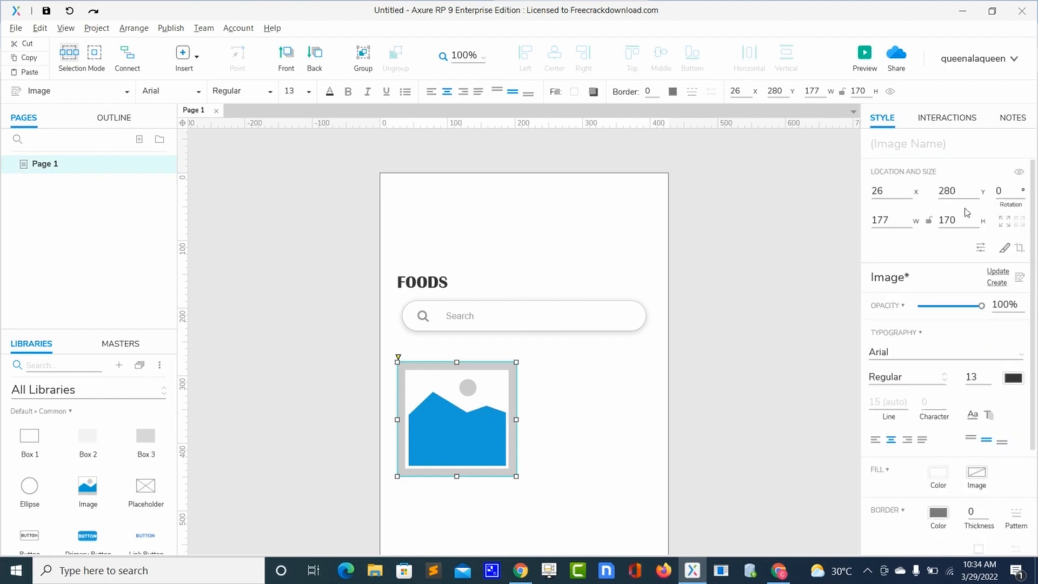
- Set the image's height to 320
{"action": "double_click", "coordinate": [956, 220]}
{"action": "type", "text": "320"}
{"action": "left_click", "coordinate": [546, 431]}
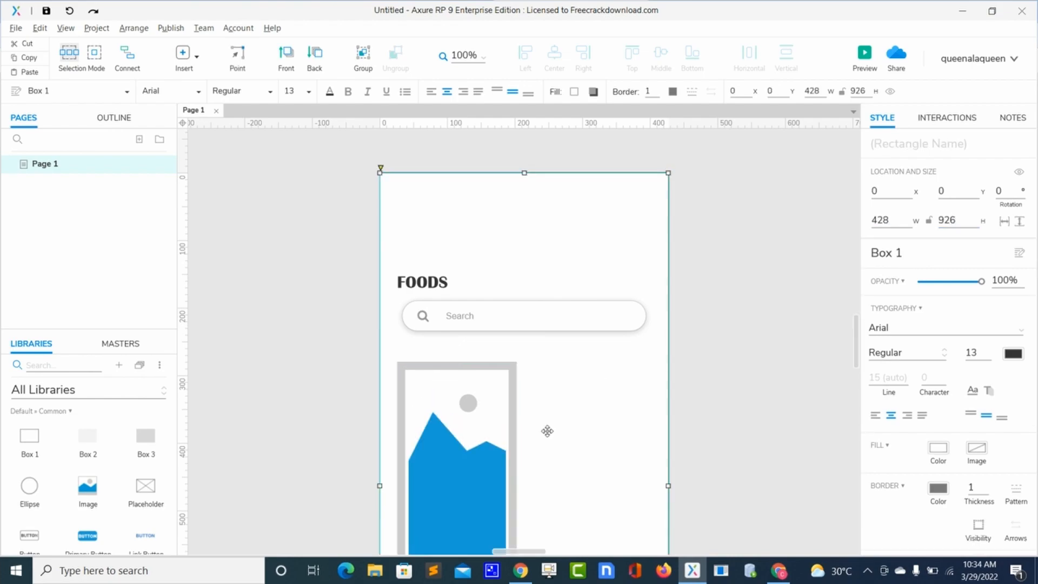
- Round the image's corners with a radius of 10
{"action": "left_click", "coordinate": [500, 433]}
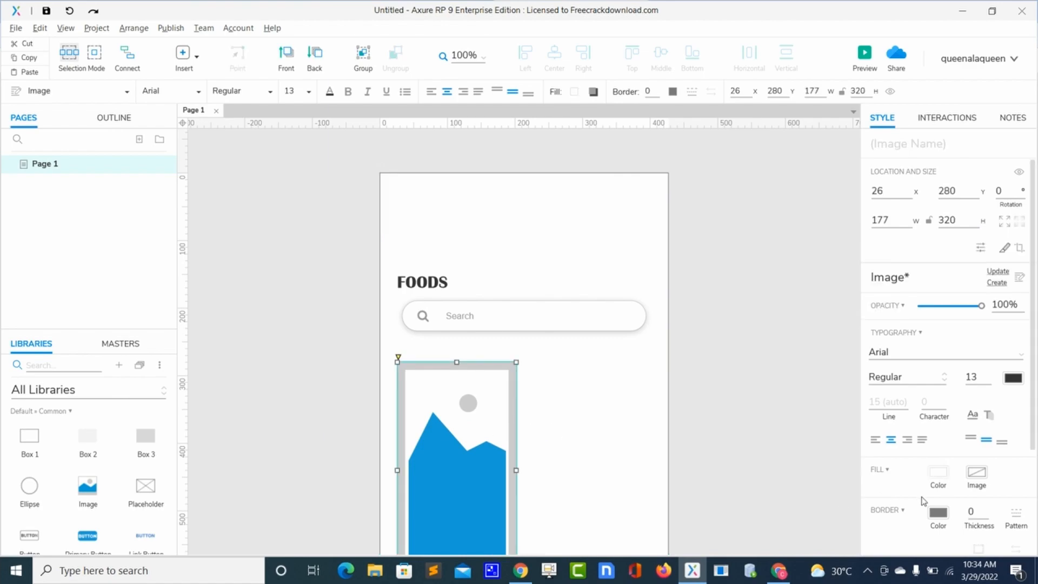
{"action": "scroll", "coordinate": [923, 500], "scroll_direction": "down", "scroll_amount": 2}
{"action": "left_click", "coordinate": [932, 490]}
{"action": "type", "text": "10"}
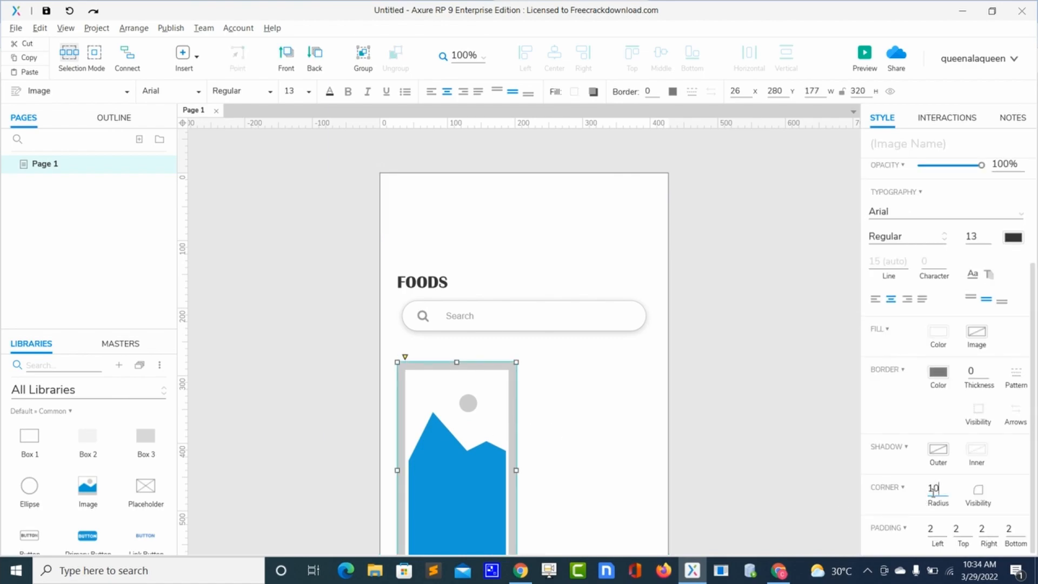
{"action": "left_click", "coordinate": [595, 488]}
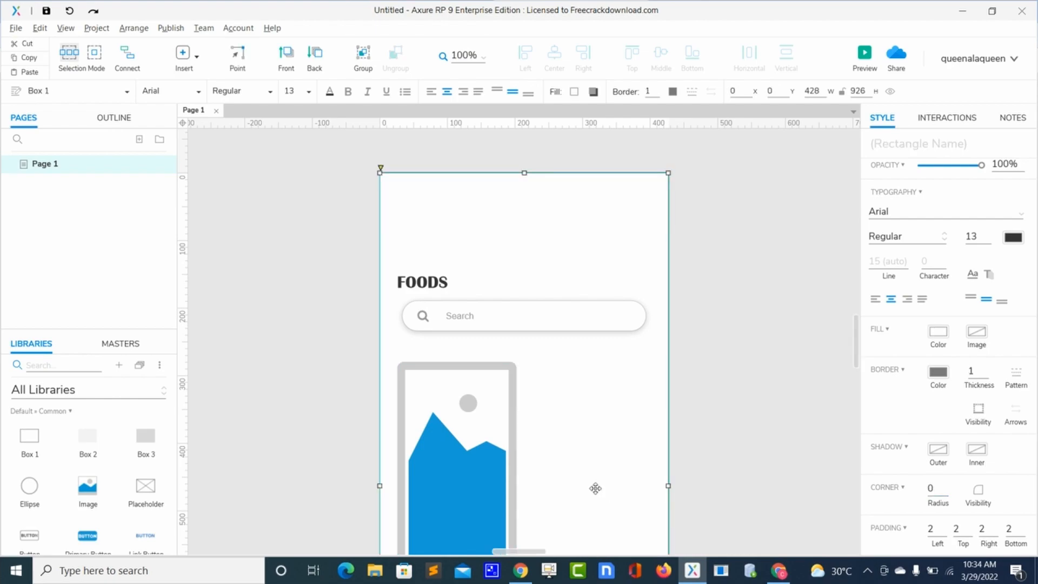
- Move the image up under the search field and place a duplicate beside it at about x 218, y 258
{"action": "left_click", "coordinate": [492, 464]}
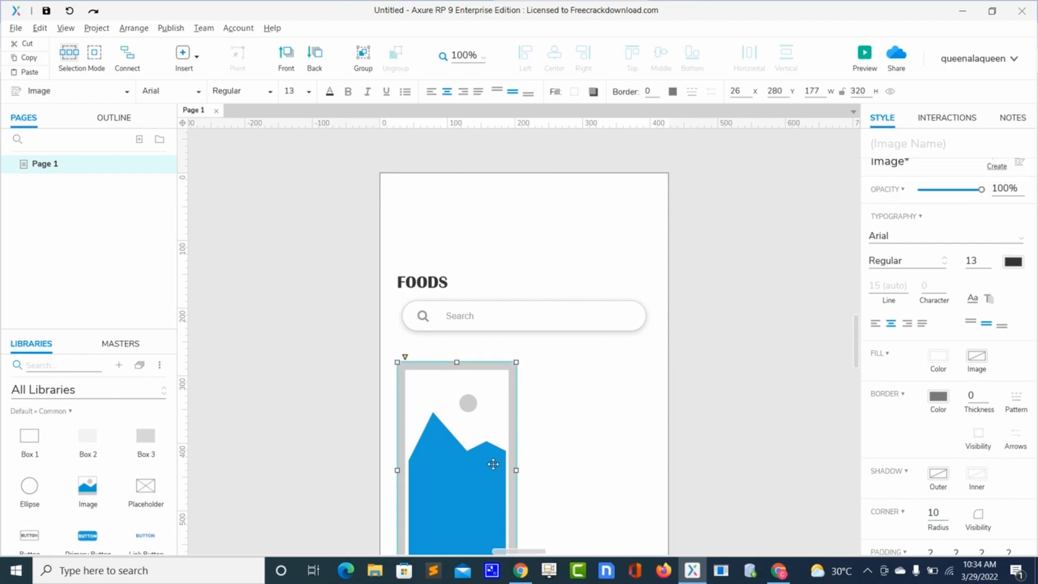
{"action": "key", "text": "ctrl+minus"}
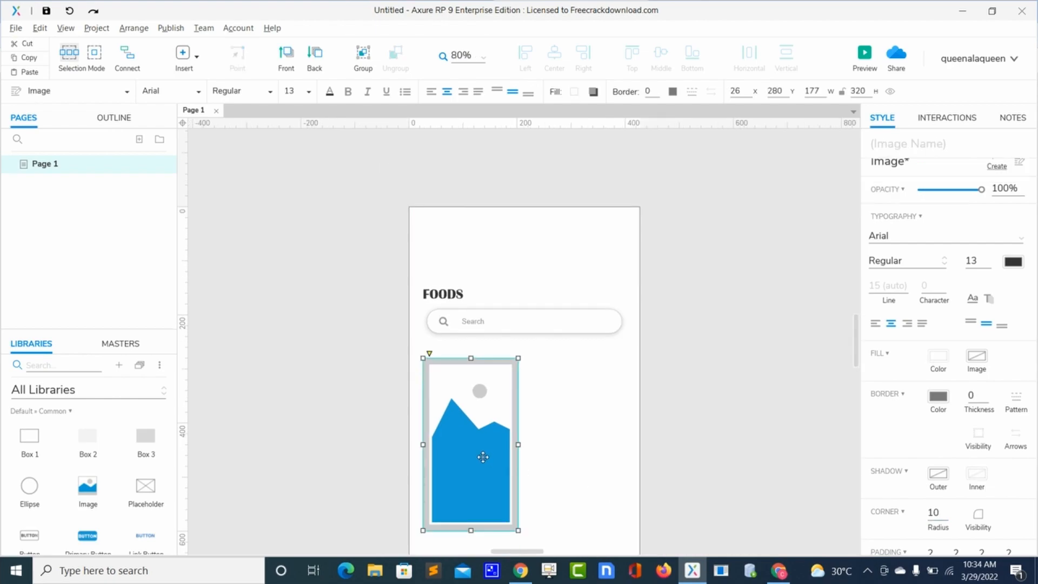
{"action": "left_click_drag", "start_coordinate": [483, 457], "coordinate": [585, 439]}
{"action": "key", "text": "ctrl+d"}
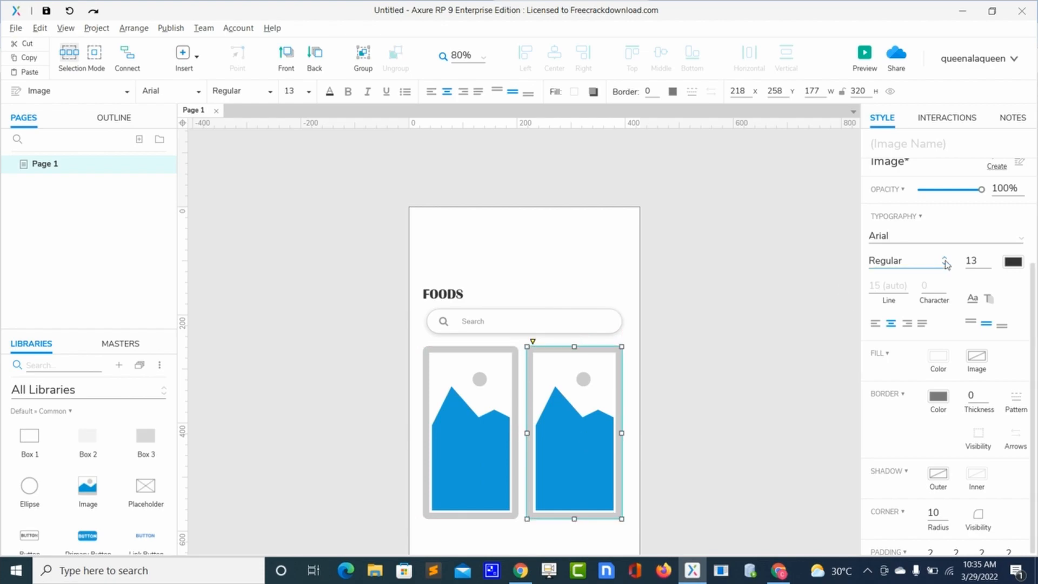
- Set the height of the second image card to 245
{"action": "scroll", "coordinate": [953, 264], "scroll_direction": "up", "scroll_amount": 3}
{"action": "double_click", "coordinate": [953, 220]}
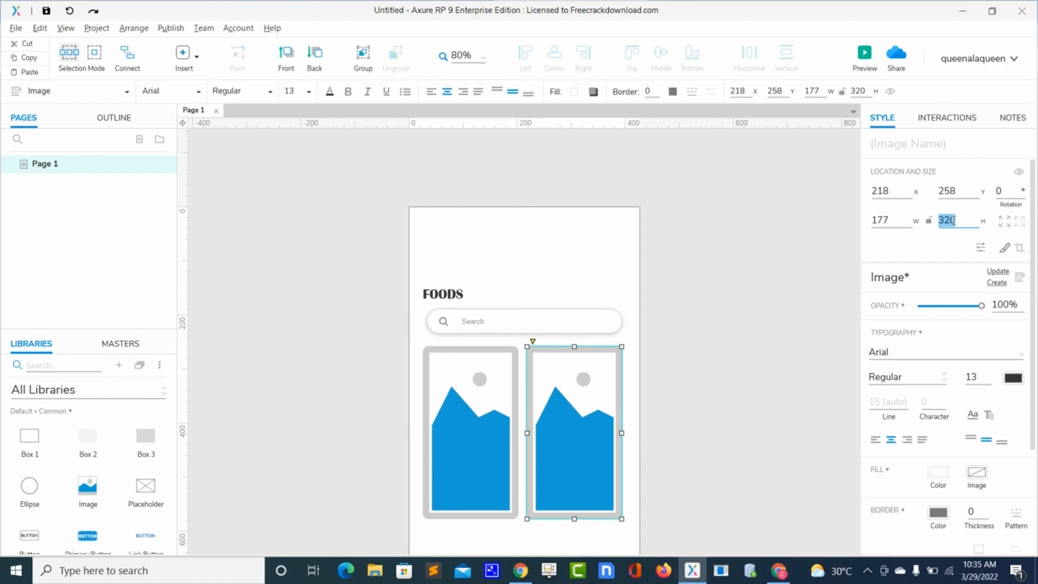
{"action": "type", "text": "245"}
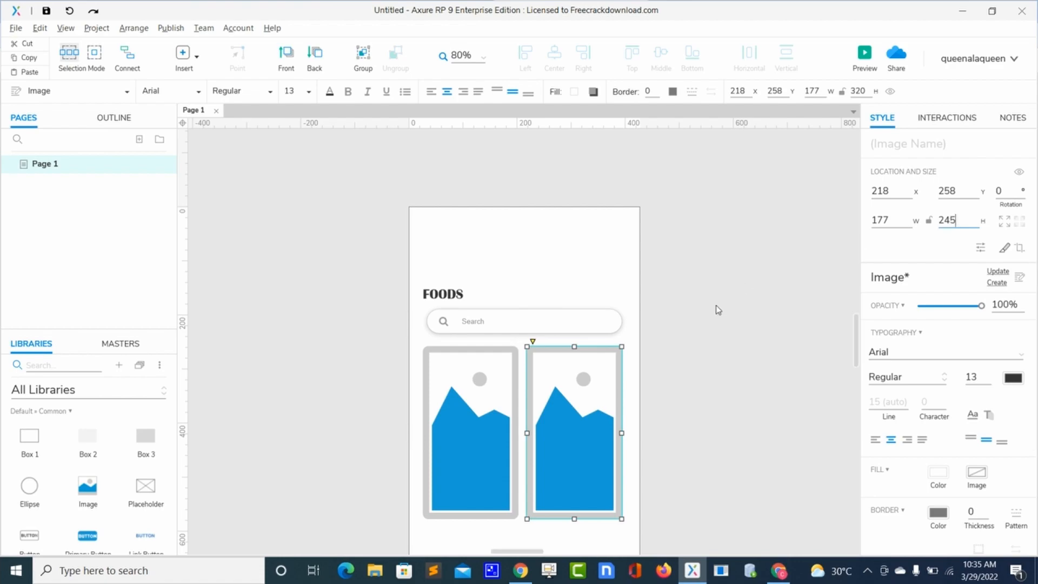
{"action": "left_click", "coordinate": [676, 401]}
- Load the stacked-burgers photo from Downloads into the 320-high image card, accepting image optimization
{"action": "double_click", "coordinate": [491, 444]}
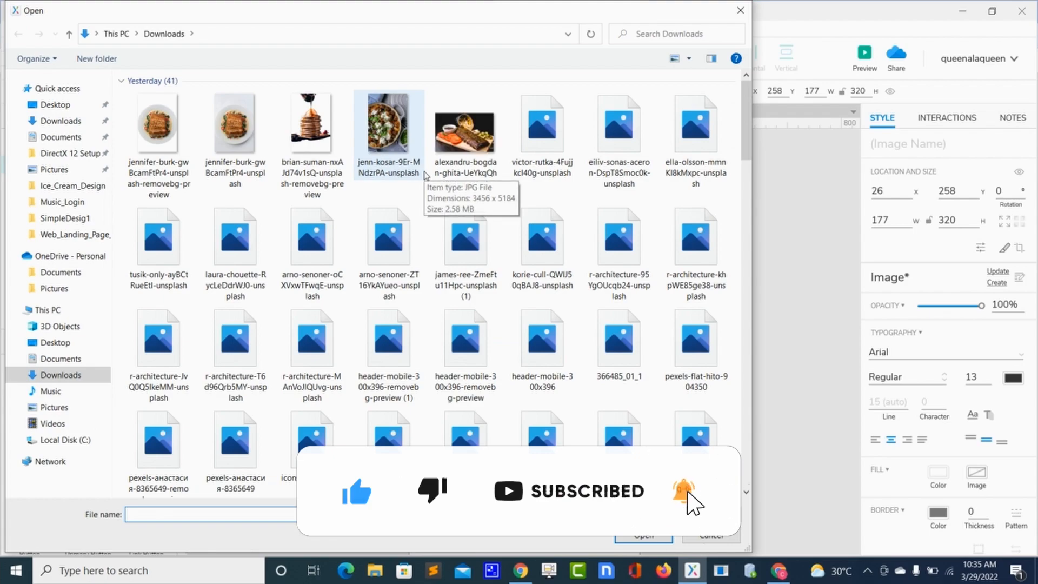
{"action": "left_click", "coordinate": [598, 141]}
{"action": "left_click", "coordinate": [661, 539]}
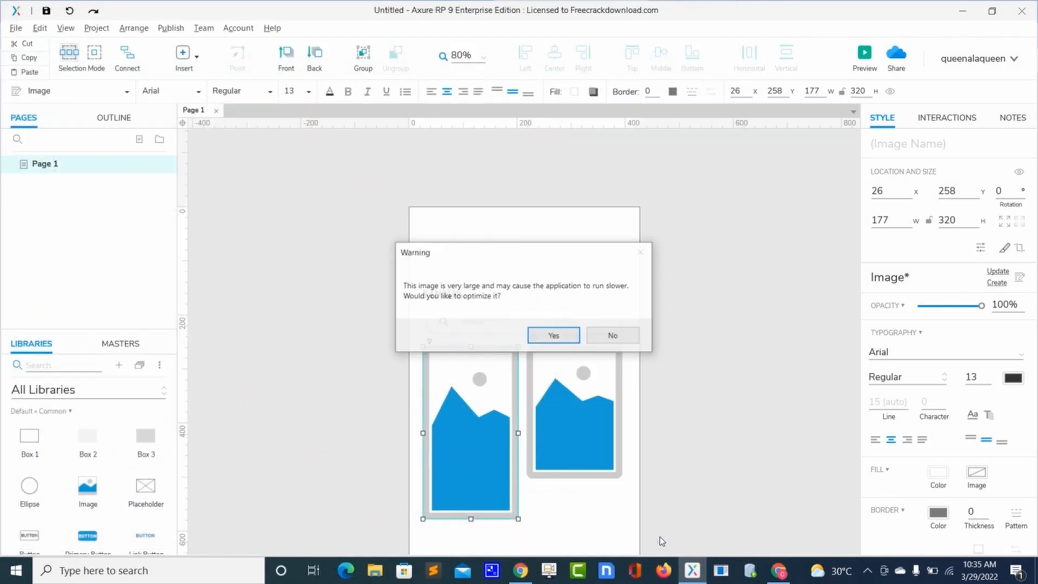
{"action": "left_click", "coordinate": [557, 340]}
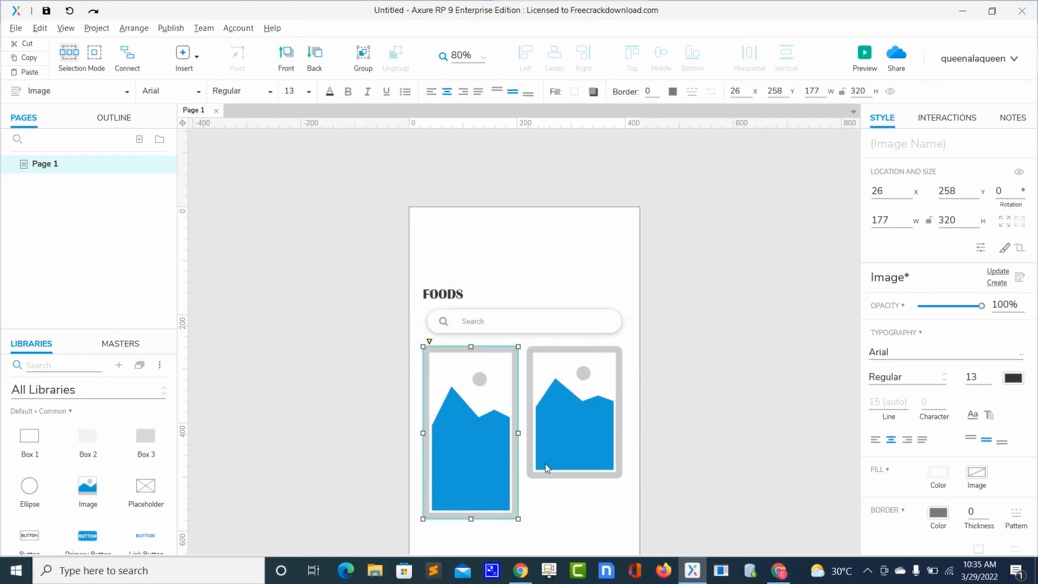
- Load the grilled meat platter photo from Downloads into the 245-high image card, accepting image optimization
{"action": "left_click", "coordinate": [543, 504]}
{"action": "double_click", "coordinate": [552, 479]}
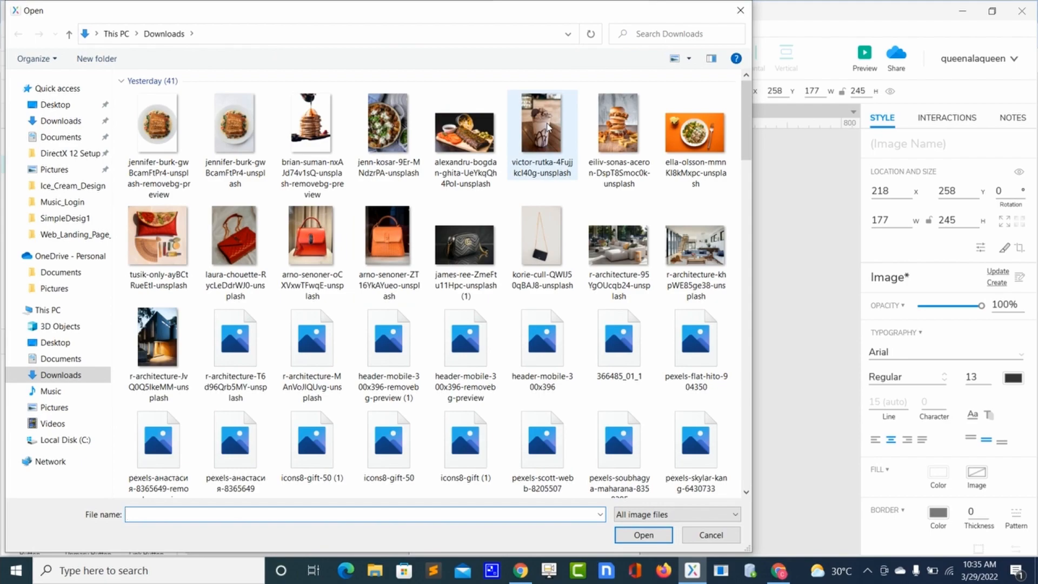
{"action": "left_click", "coordinate": [481, 132]}
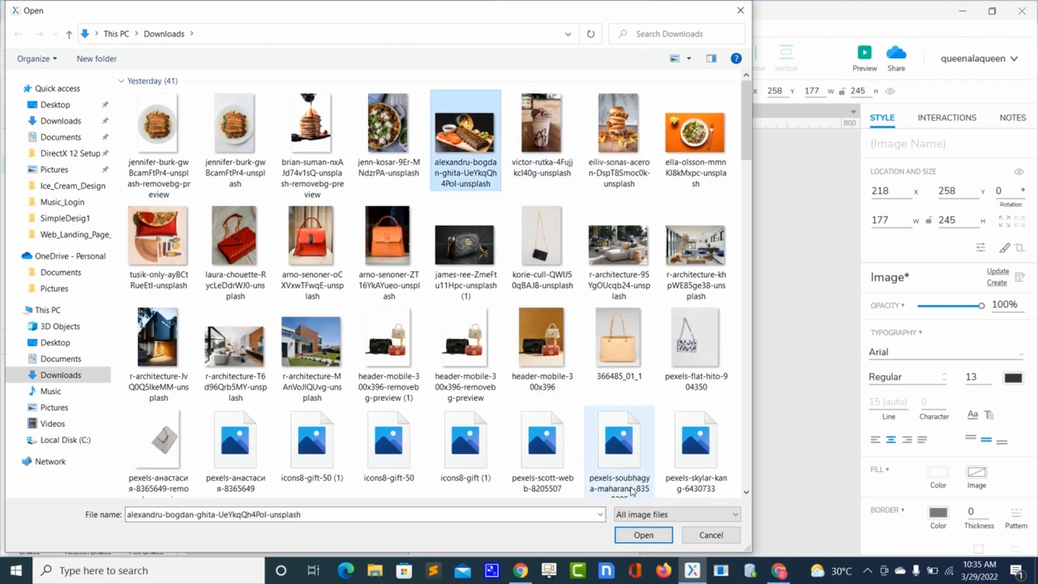
{"action": "left_click", "coordinate": [635, 534]}
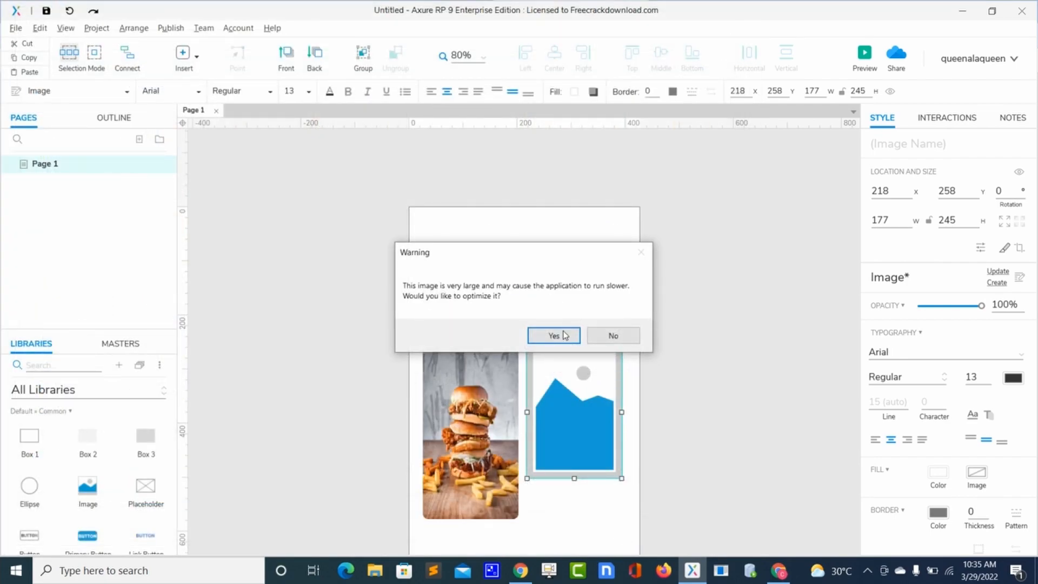
{"action": "left_click", "coordinate": [555, 334]}
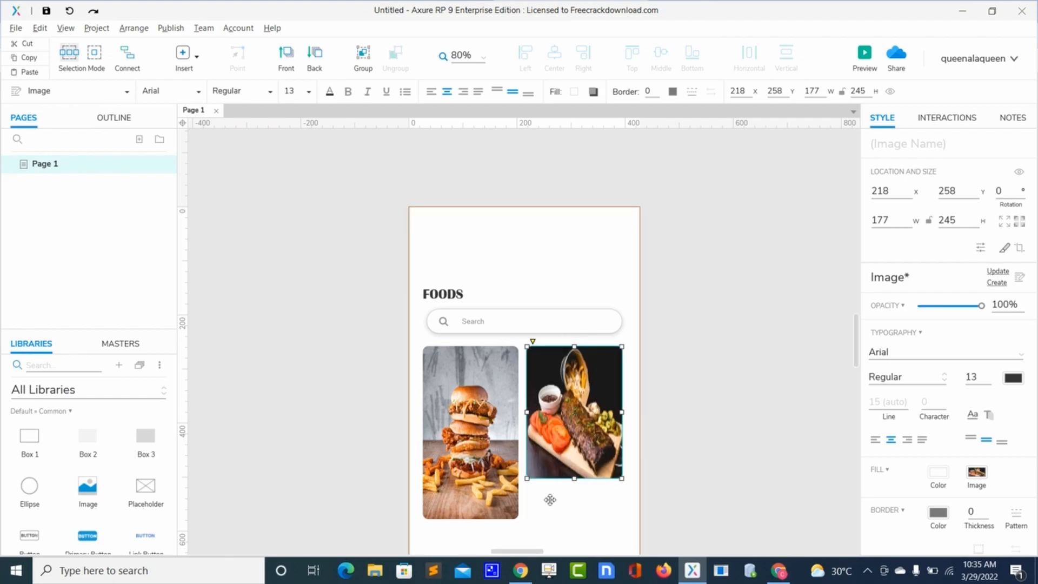
- Filter the widget library by "h" to find the heading widgets
{"action": "scroll", "coordinate": [549, 500], "scroll_direction": "down", "scroll_amount": 3}
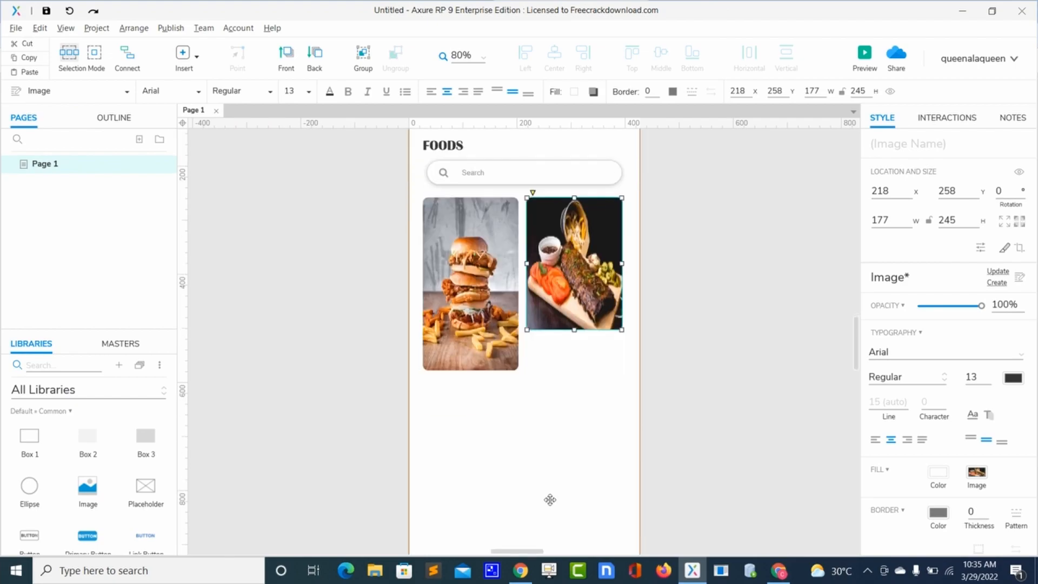
{"action": "left_click", "coordinate": [534, 455]}
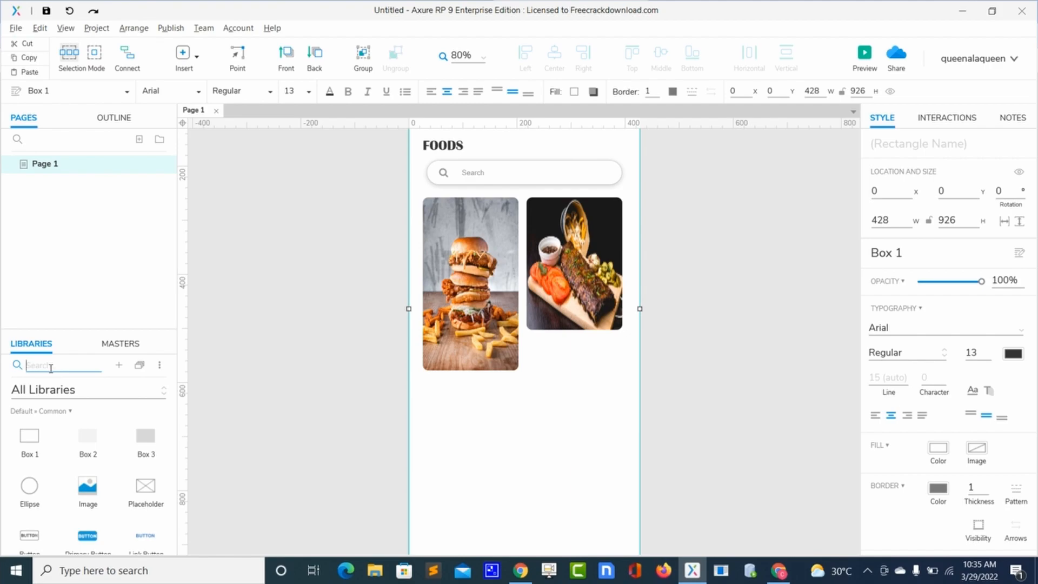
{"action": "type", "text": "h"}
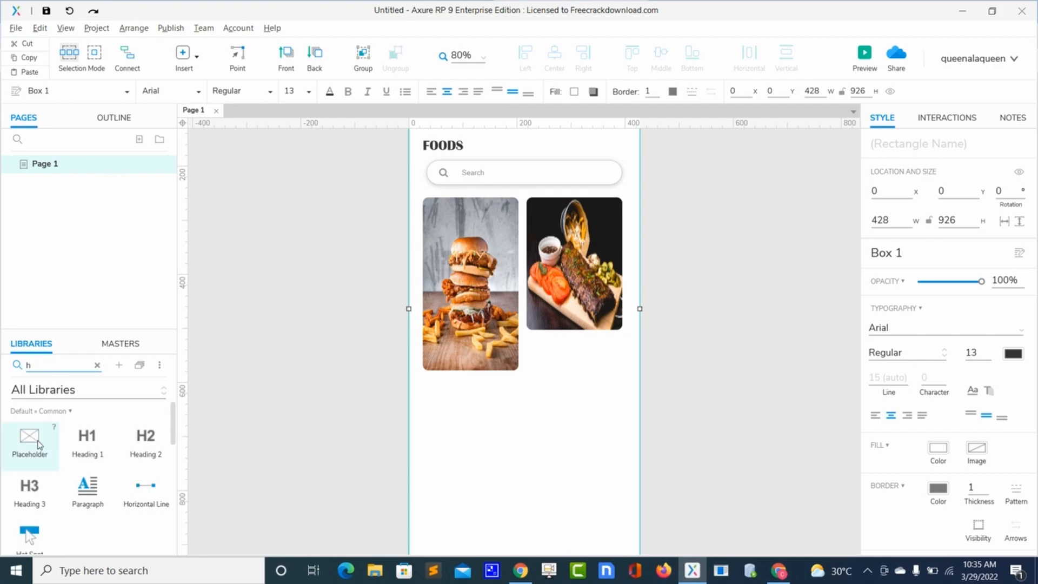
{"action": "left_click_drag", "start_coordinate": [32, 489], "coordinate": [432, 211]}
{"action": "double_click", "coordinate": [436, 213]}
{"action": "type", "text": "Burger"}
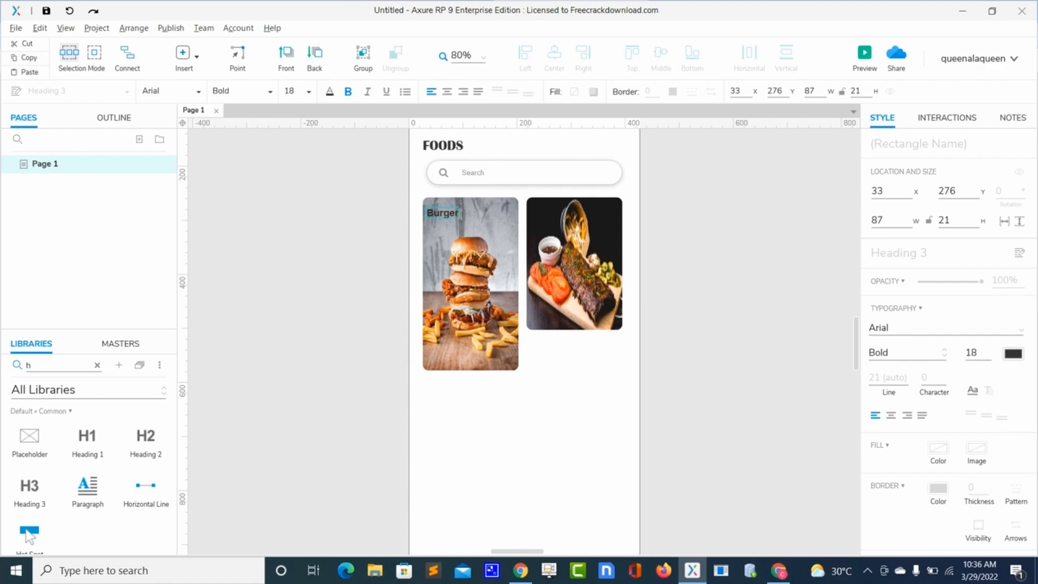
{"action": "left_click_drag", "start_coordinate": [461, 214], "coordinate": [423, 214]}
{"action": "left_click", "coordinate": [425, 213]}
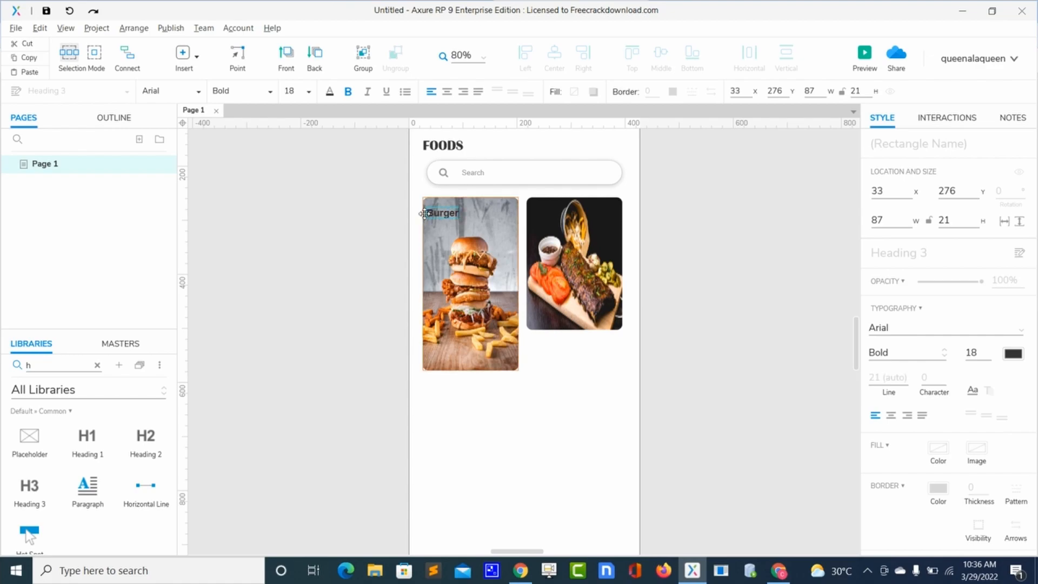
{"action": "key", "text": "BackSpace"}
{"action": "left_click", "coordinate": [512, 402]}
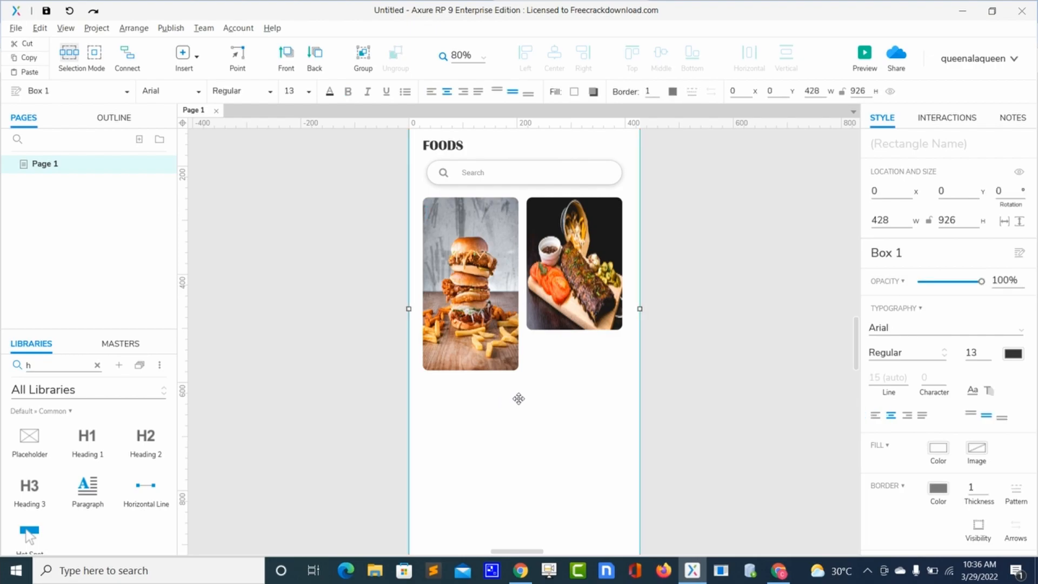
- Show the page outline and place a Heading 3 reading "Burger" on the burger image at about x 44, y 287
{"action": "left_click", "coordinate": [114, 119]}
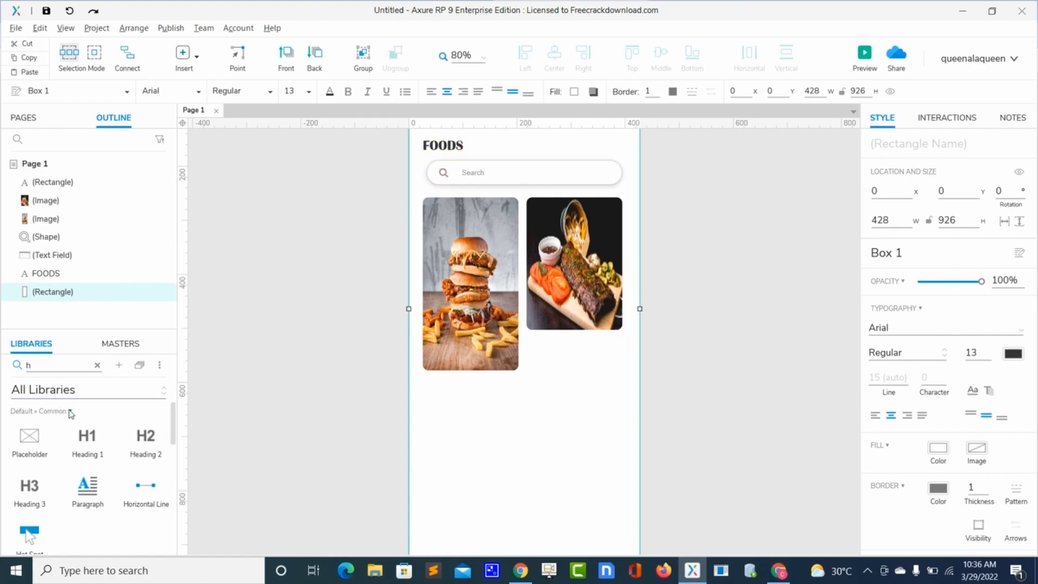
{"action": "left_click_drag", "start_coordinate": [33, 492], "coordinate": [433, 221]}
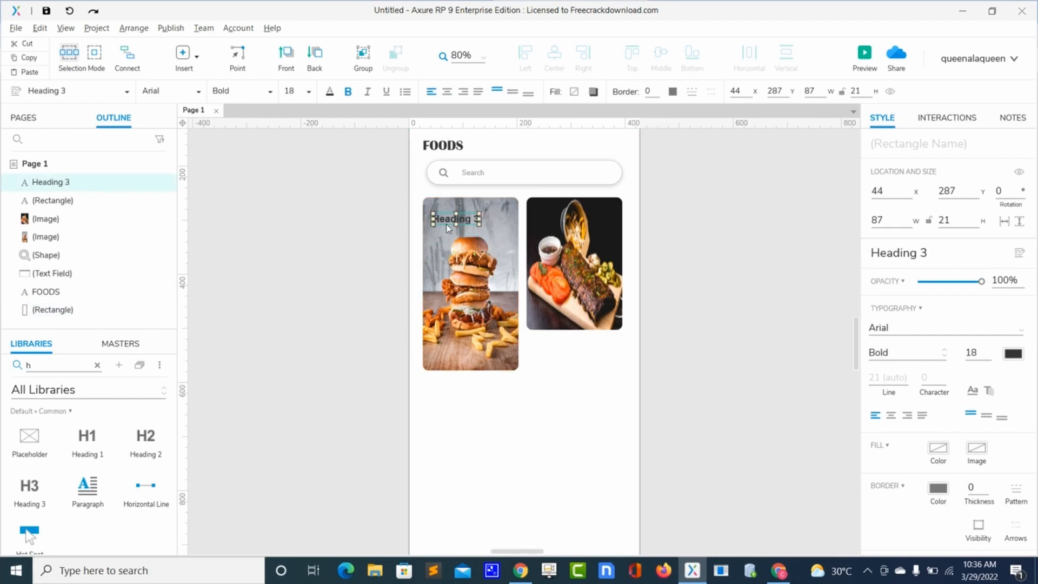
{"action": "double_click", "coordinate": [447, 223]}
{"action": "type", "text": "Burger"}
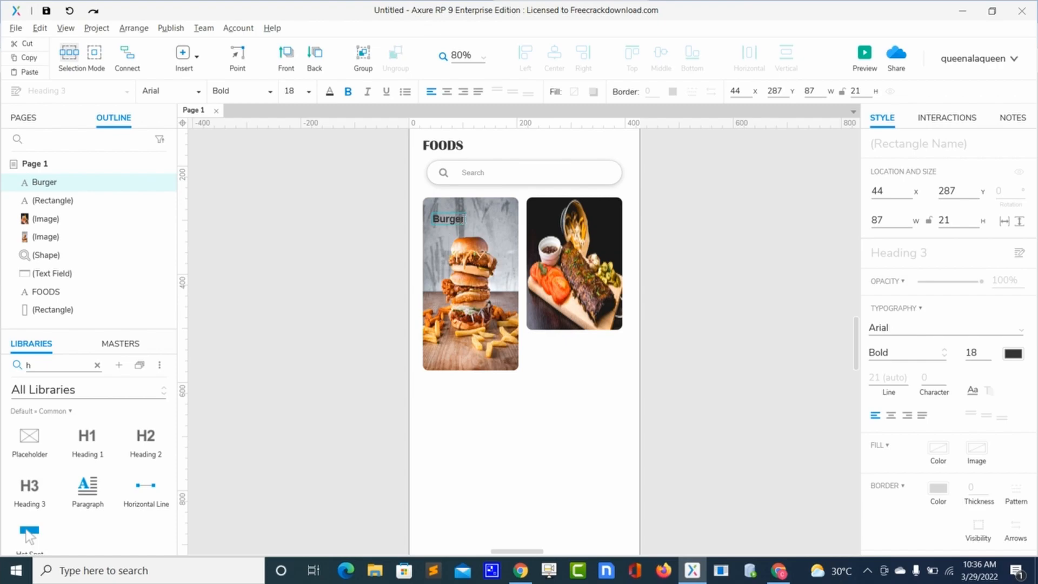
- Colour the "Burger" heading text white (#FFFFFF) and set its font size to 20
{"action": "left_click_drag", "start_coordinate": [464, 219], "coordinate": [423, 217]}
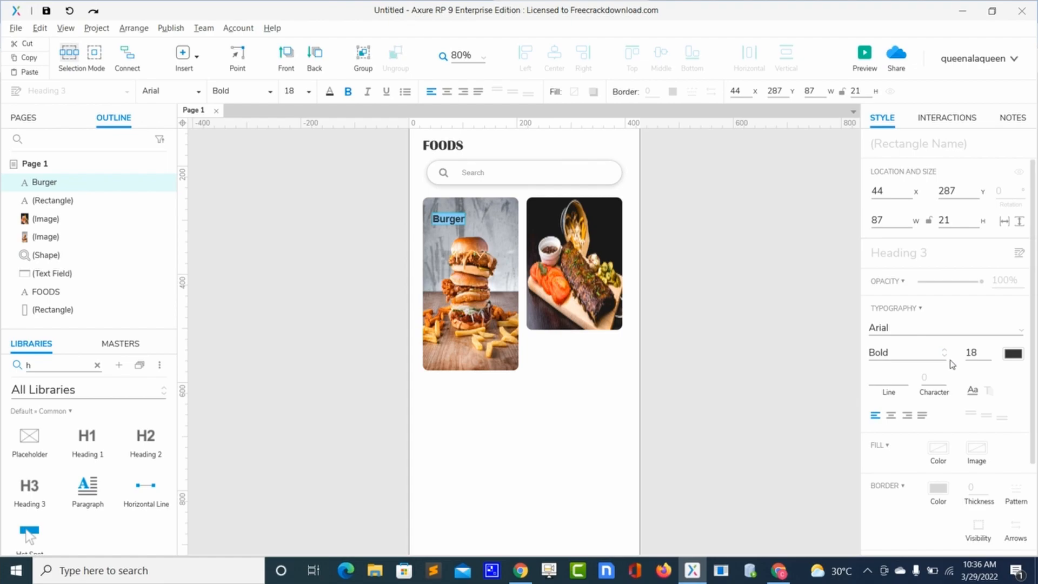
{"action": "left_click", "coordinate": [1008, 355]}
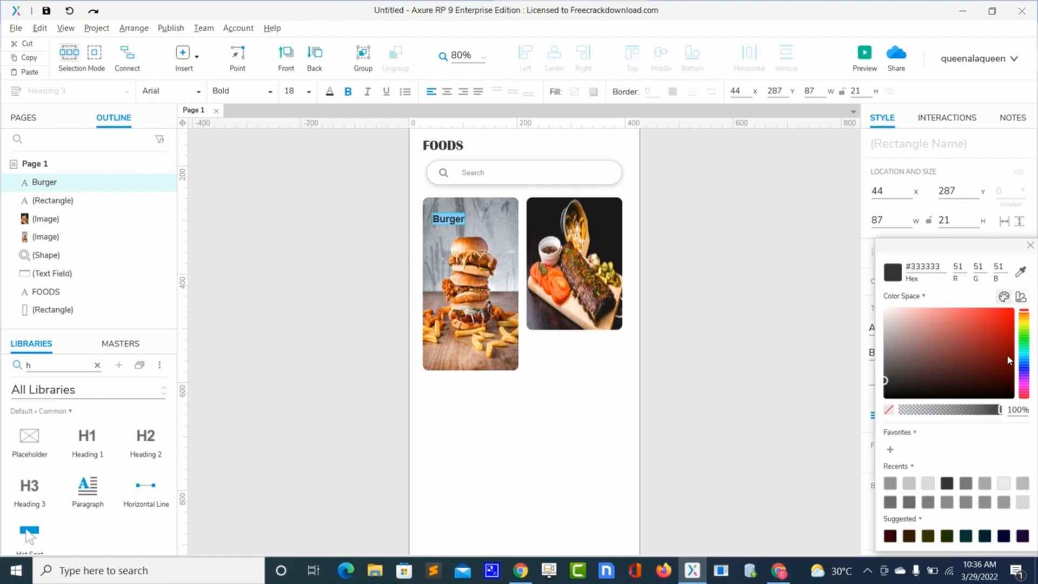
{"action": "left_click", "coordinate": [890, 314]}
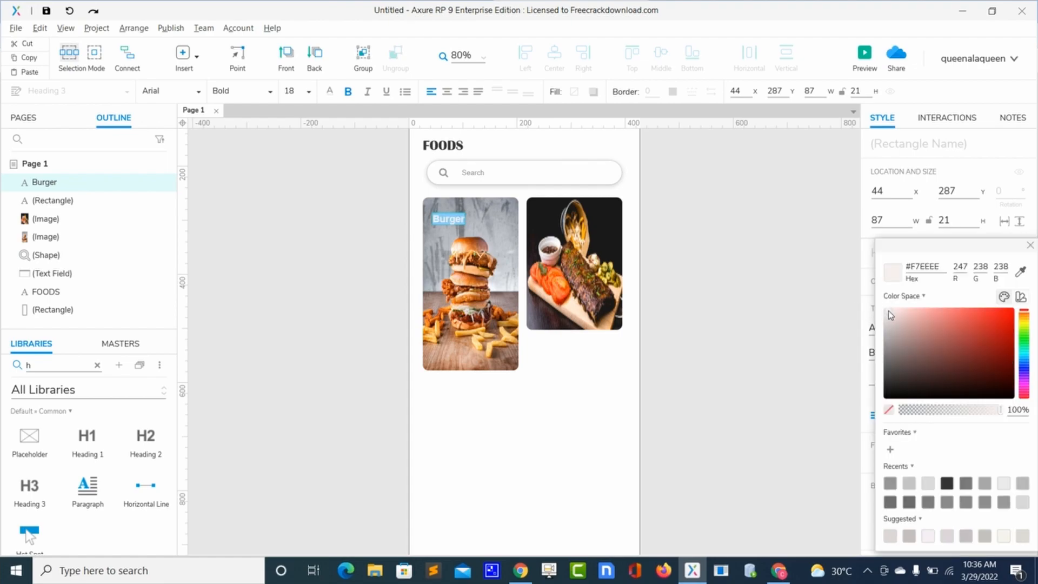
{"action": "left_click_drag", "start_coordinate": [888, 311], "coordinate": [863, 306]}
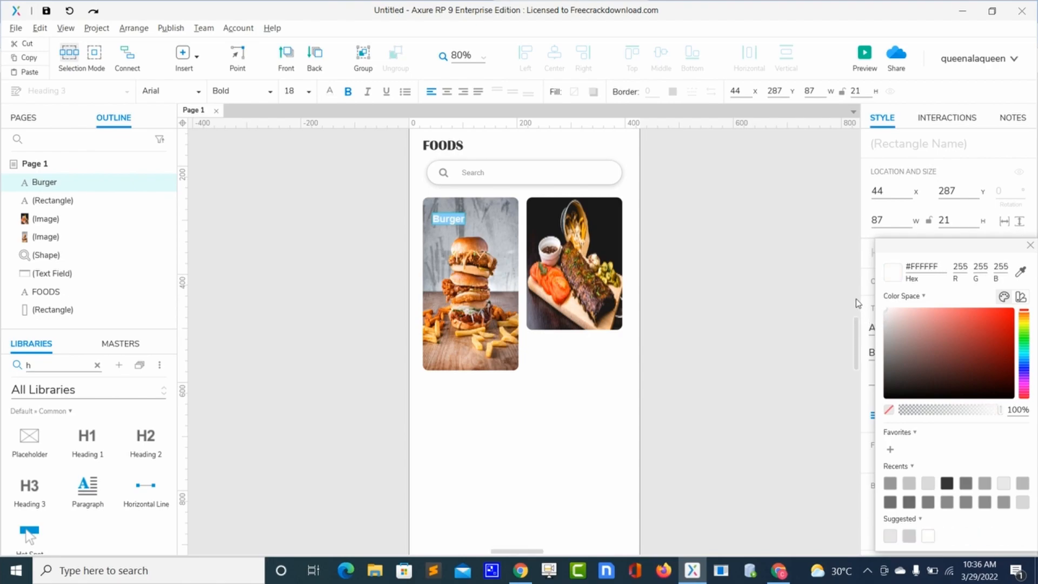
{"action": "left_click", "coordinate": [1029, 246]}
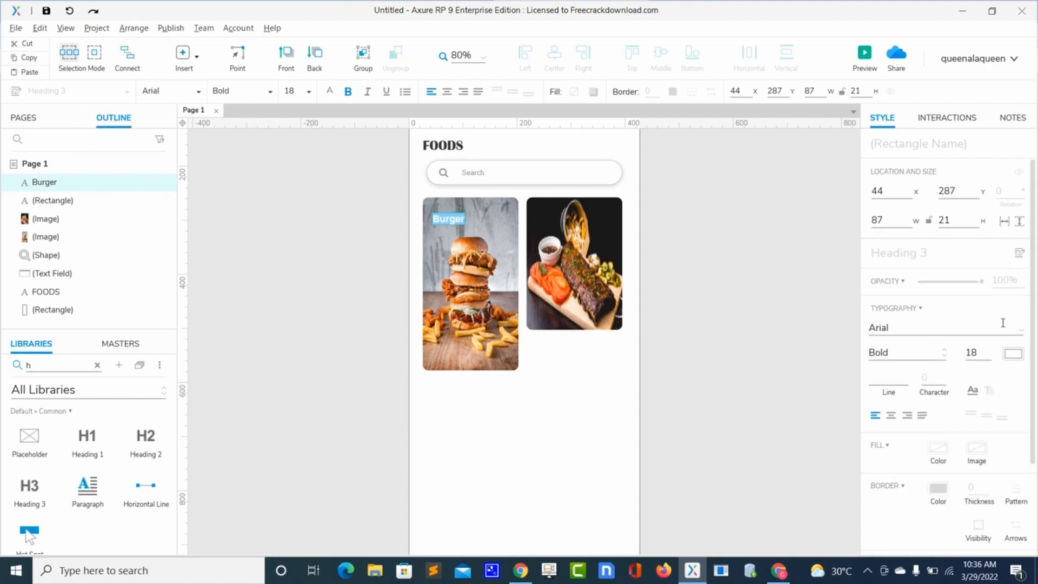
{"action": "left_click", "coordinate": [979, 354]}
{"action": "type", "text": "20"}
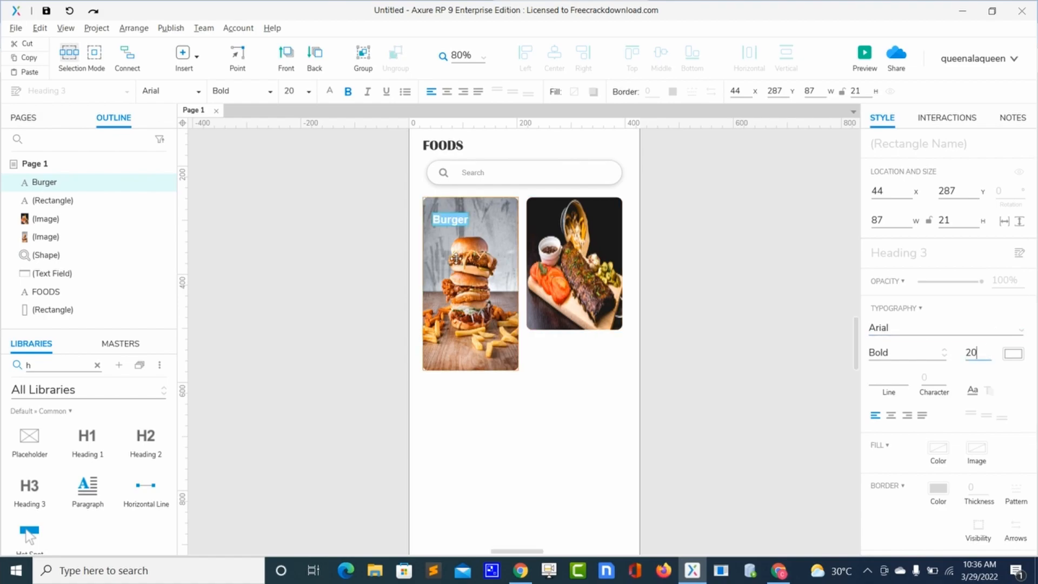
{"action": "left_click", "coordinate": [456, 266]}
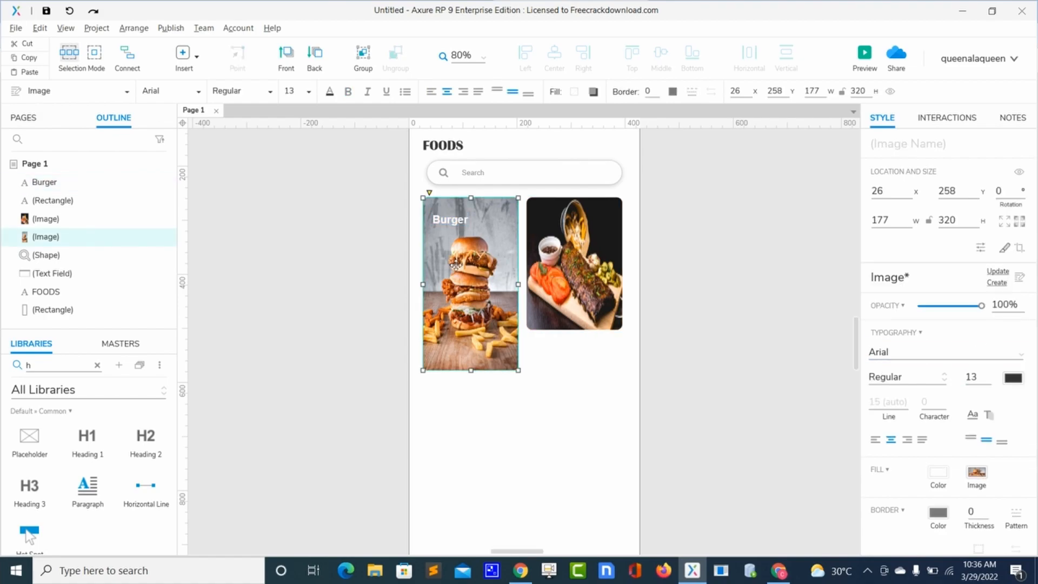
- Place a Box 1 over the lower end of the burger image at about x 26, y 518, sized about 177 by 60
{"action": "left_click", "coordinate": [97, 367]}
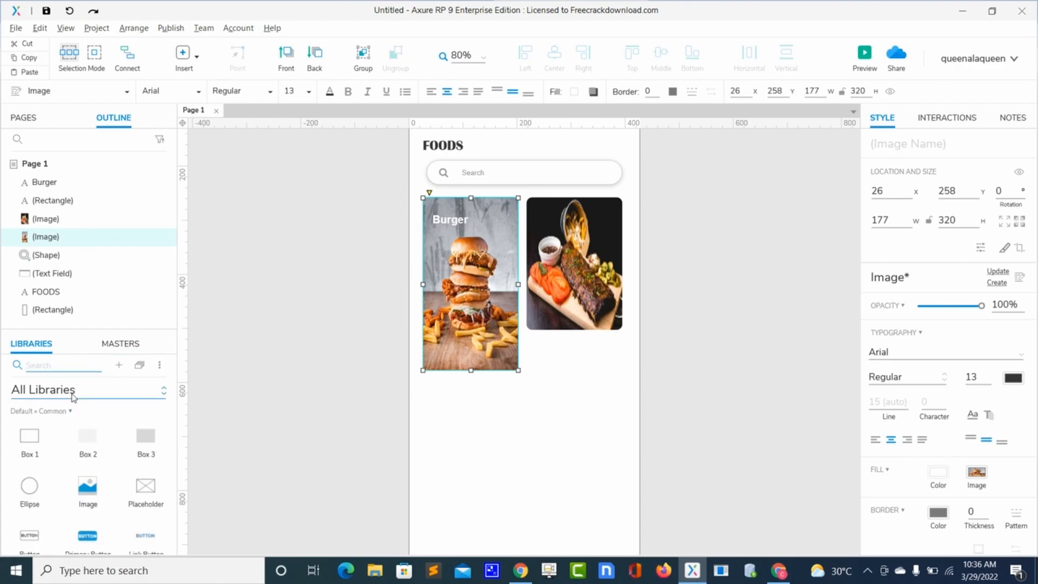
{"action": "left_click_drag", "start_coordinate": [223, 418], "coordinate": [421, 372]}
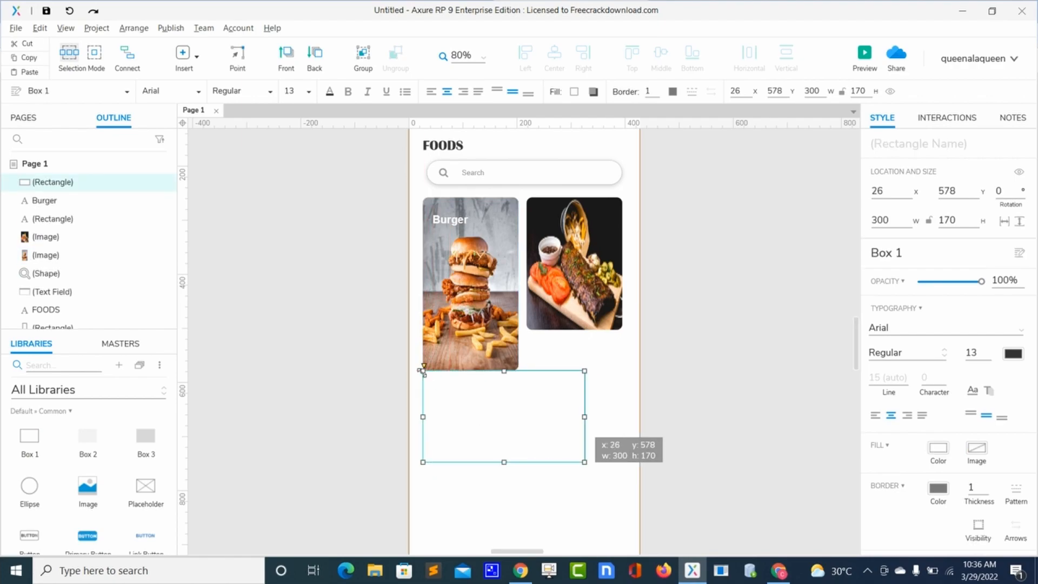
{"action": "left_click_drag", "start_coordinate": [584, 416], "coordinate": [518, 415]}
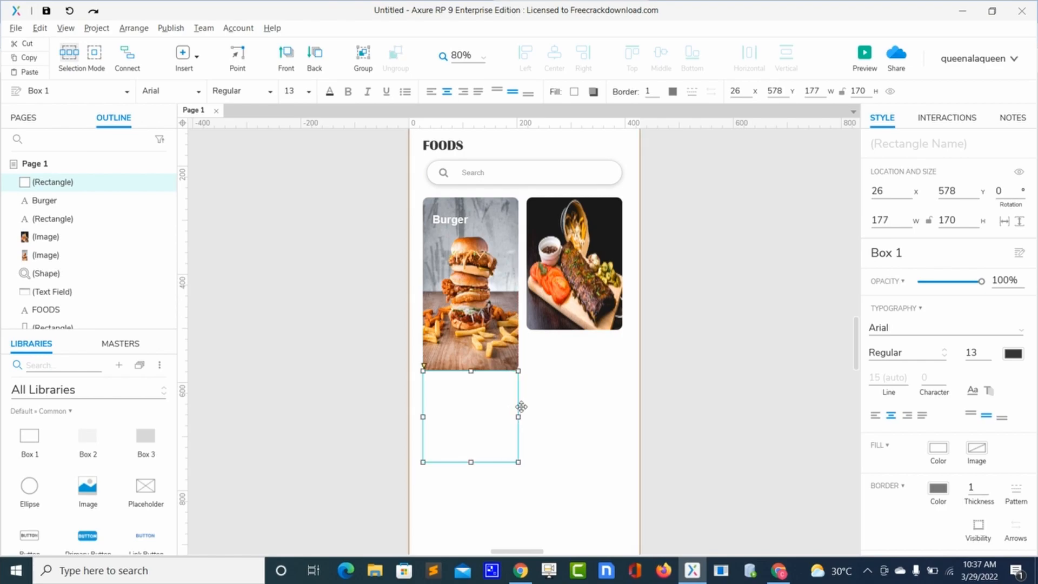
{"action": "left_click_drag", "start_coordinate": [472, 462], "coordinate": [470, 339]}
- Round only the two bottom corners of the box over the burger image with a radius of 10
{"action": "left_click", "coordinate": [475, 324]}
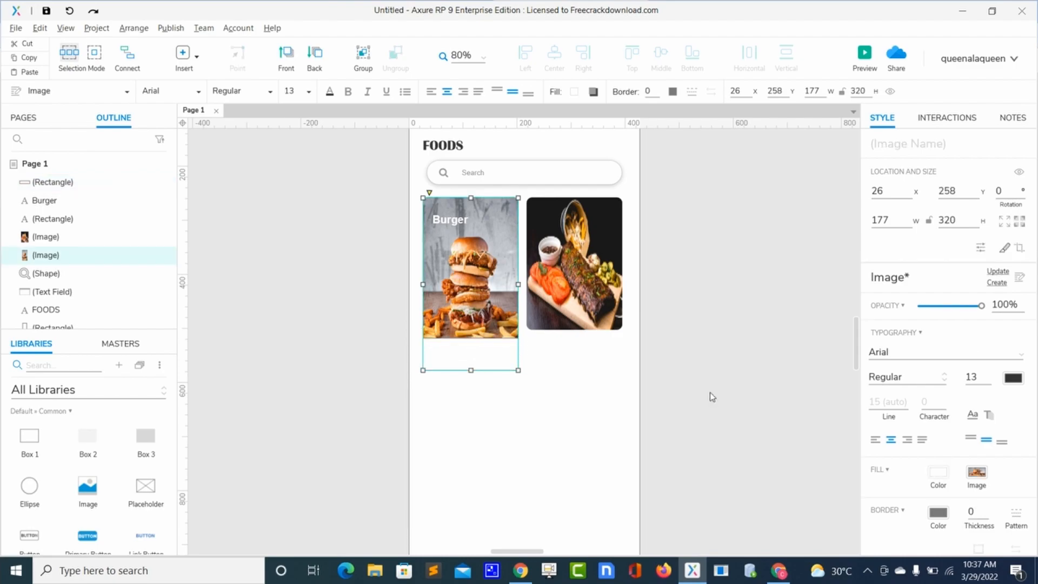
{"action": "scroll", "coordinate": [1007, 515], "scroll_direction": "down", "scroll_amount": 2}
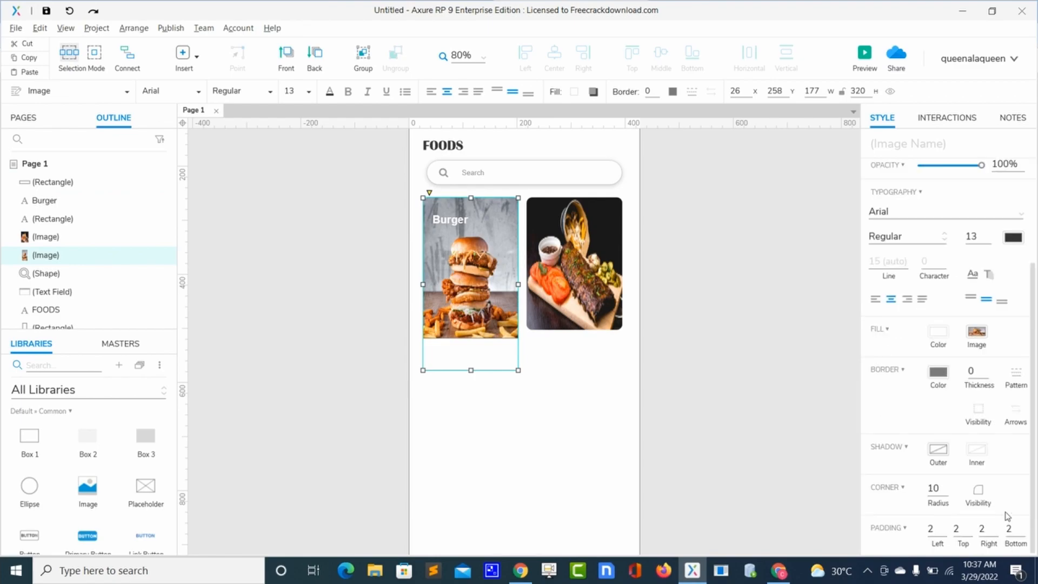
{"action": "left_click", "coordinate": [507, 354]}
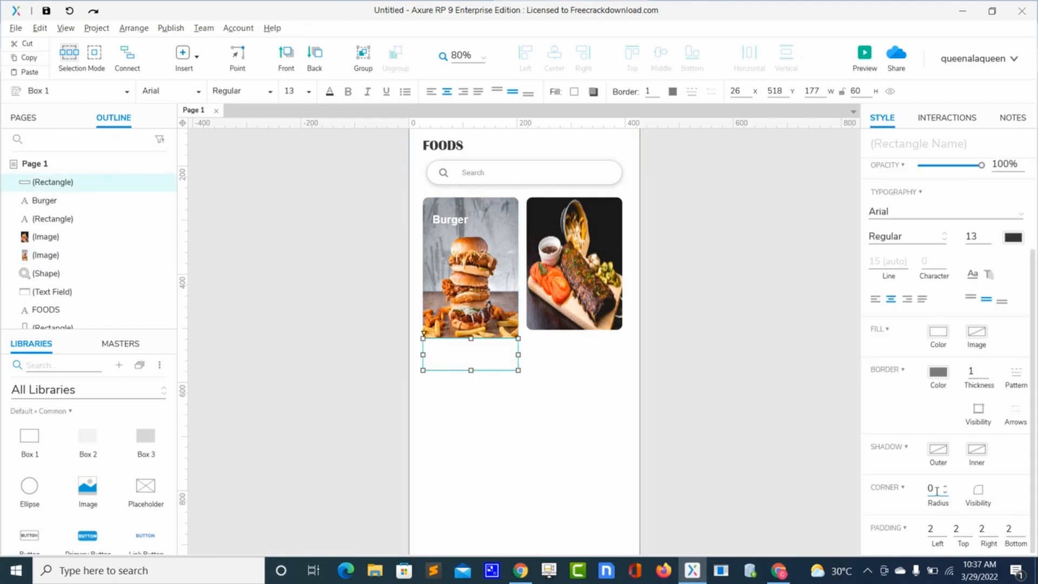
{"action": "type", "text": "10"}
{"action": "left_click", "coordinate": [978, 490]}
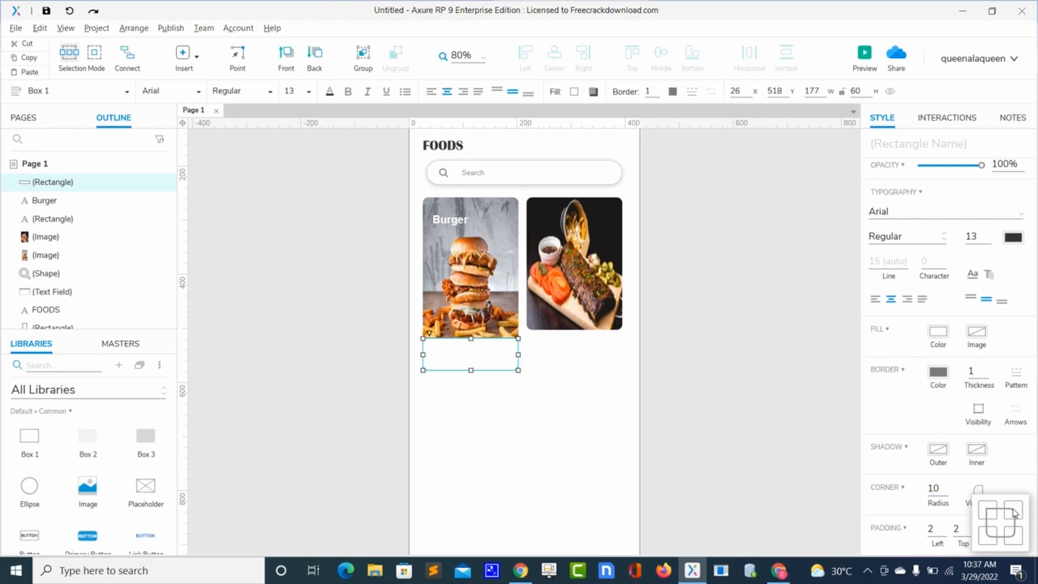
{"action": "left_click", "coordinate": [542, 424]}
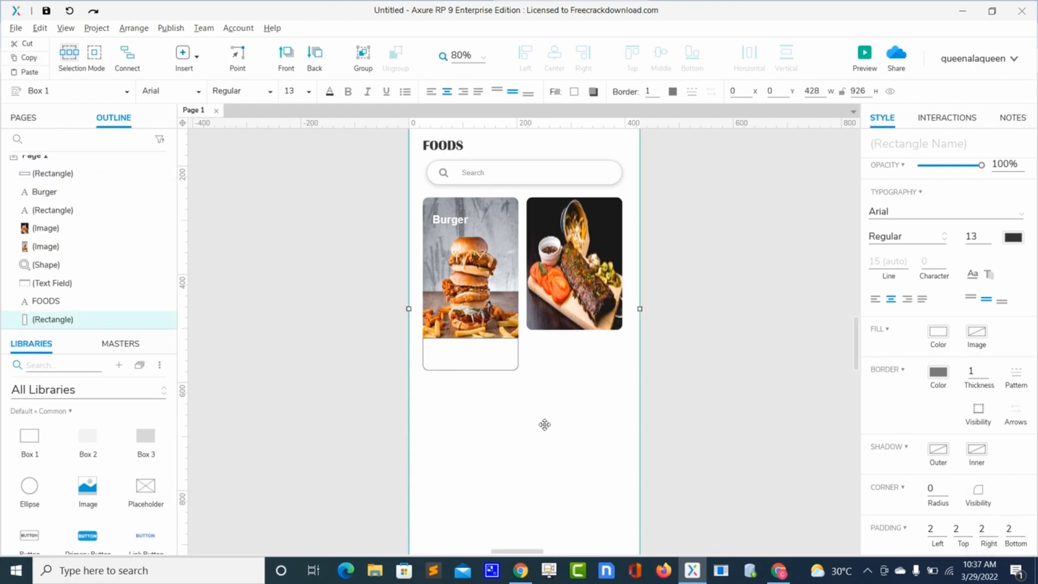
- Set the border thickness of the box over the burger image to 0
{"action": "left_click", "coordinate": [493, 359]}
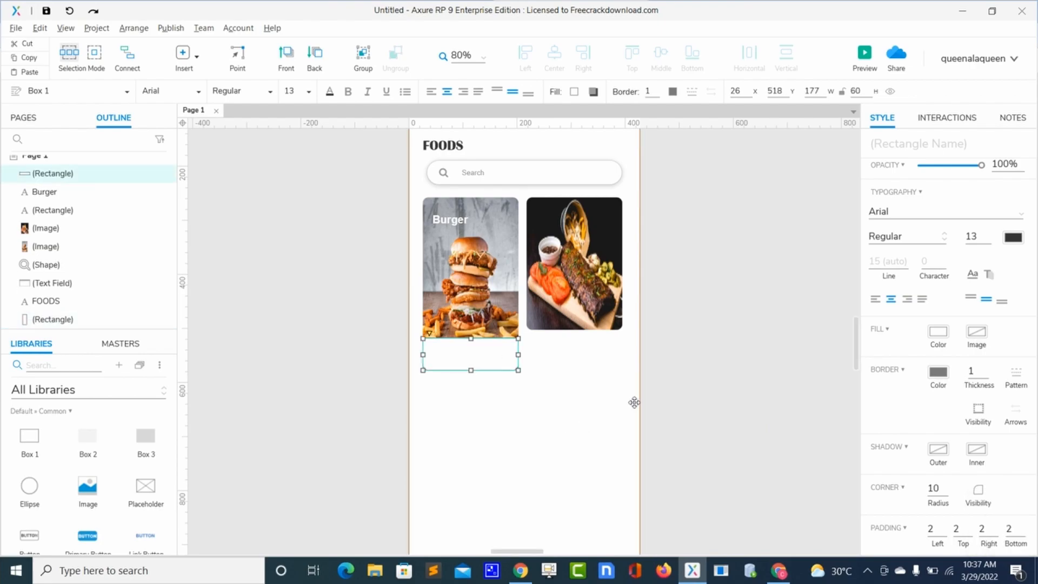
{"action": "double_click", "coordinate": [971, 370]}
{"action": "type", "text": "0"}
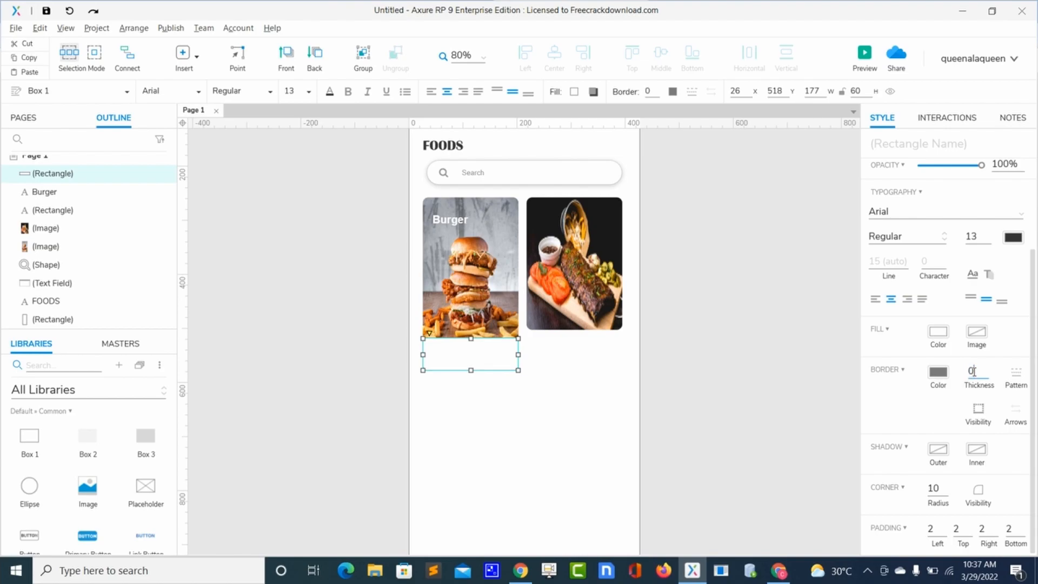
- Set the opacity of the border colour to 41% on the box over the burger image
{"action": "left_click", "coordinate": [938, 373]}
{"action": "left_click", "coordinate": [941, 410]}
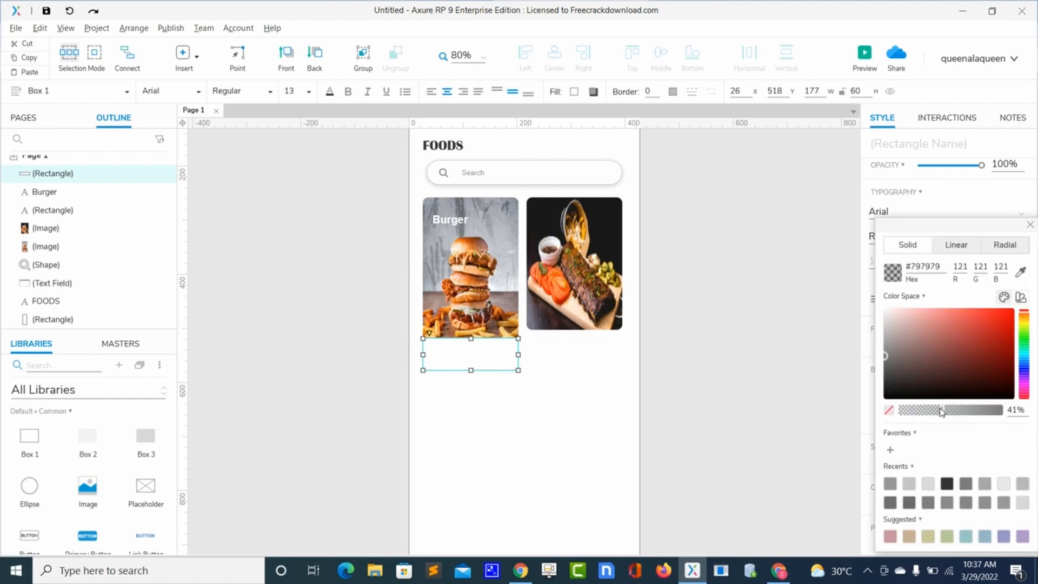
{"action": "left_click", "coordinate": [587, 410]}
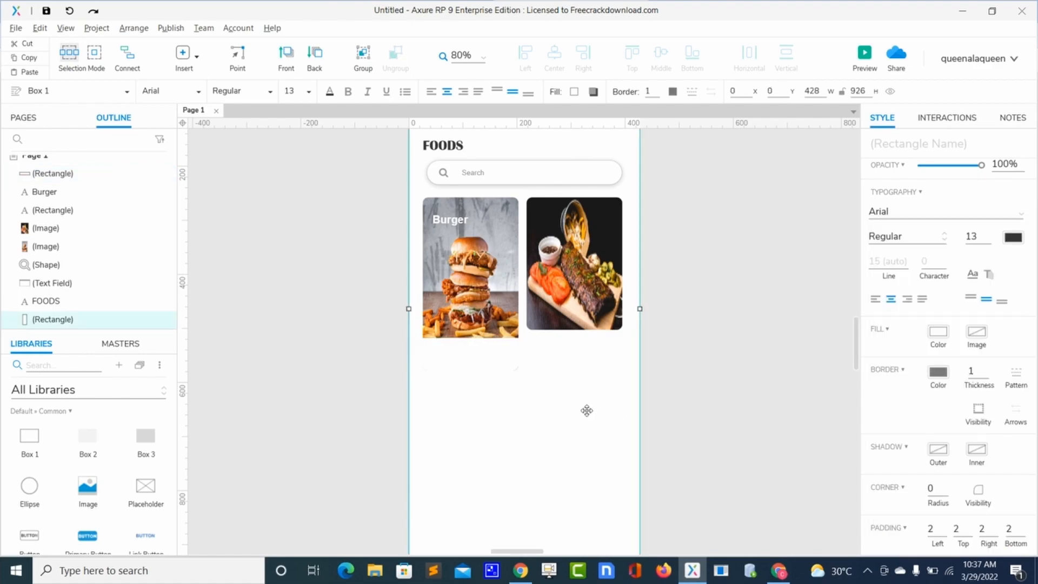
- Fill the box over the burger image with near-black #0B0B0B at 28% opacity
{"action": "left_click", "coordinate": [499, 361]}
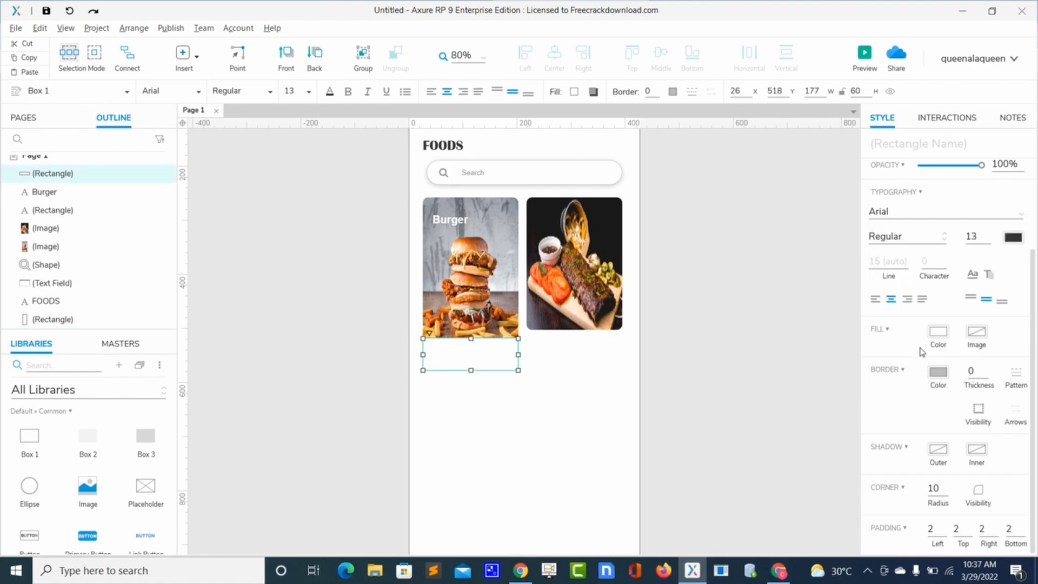
{"action": "left_click", "coordinate": [937, 333]}
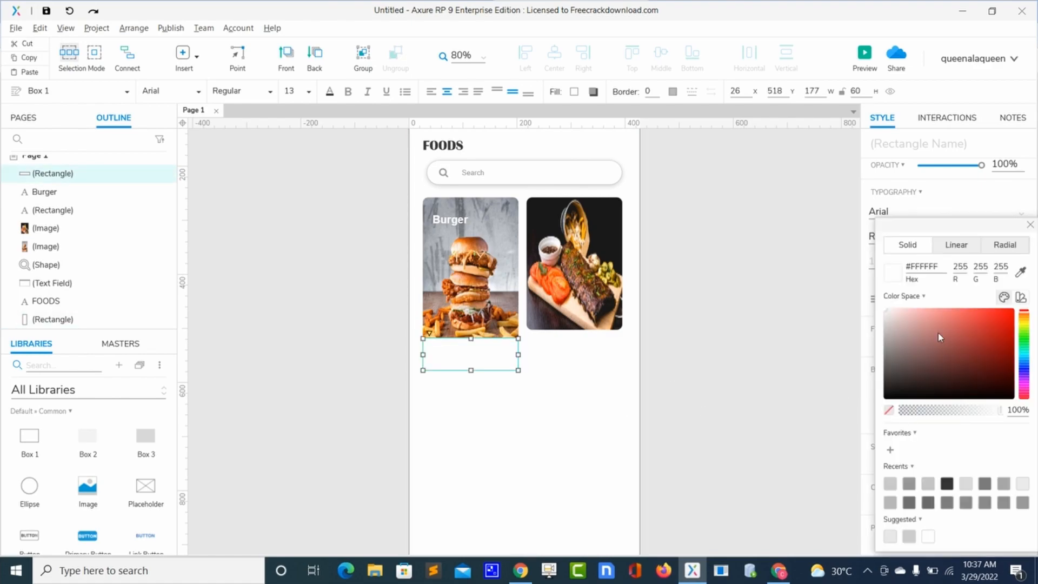
{"action": "left_click", "coordinate": [886, 399]}
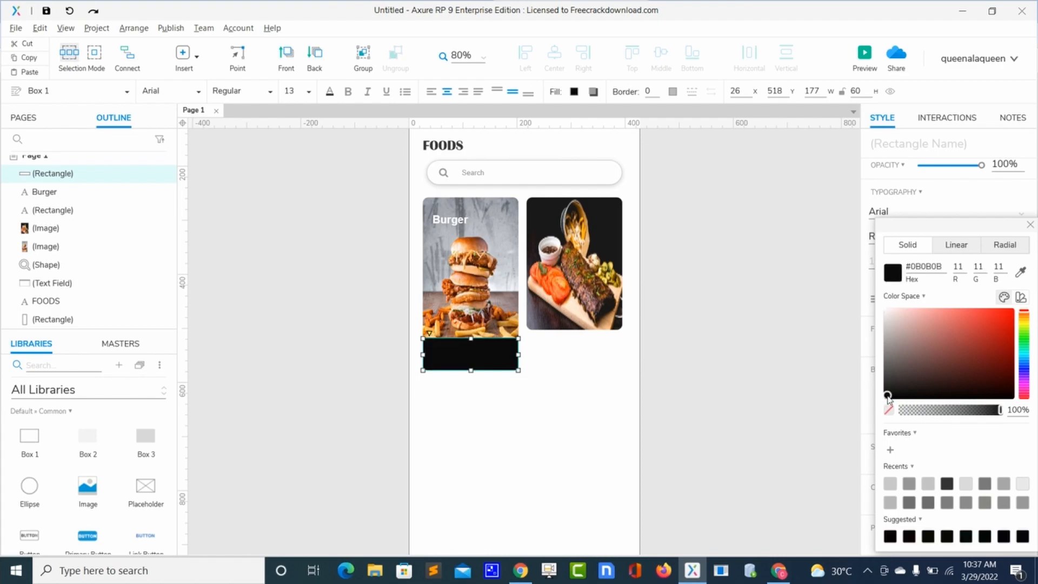
{"action": "left_click", "coordinate": [941, 412]}
{"action": "left_click_drag", "start_coordinate": [940, 412], "coordinate": [929, 414]}
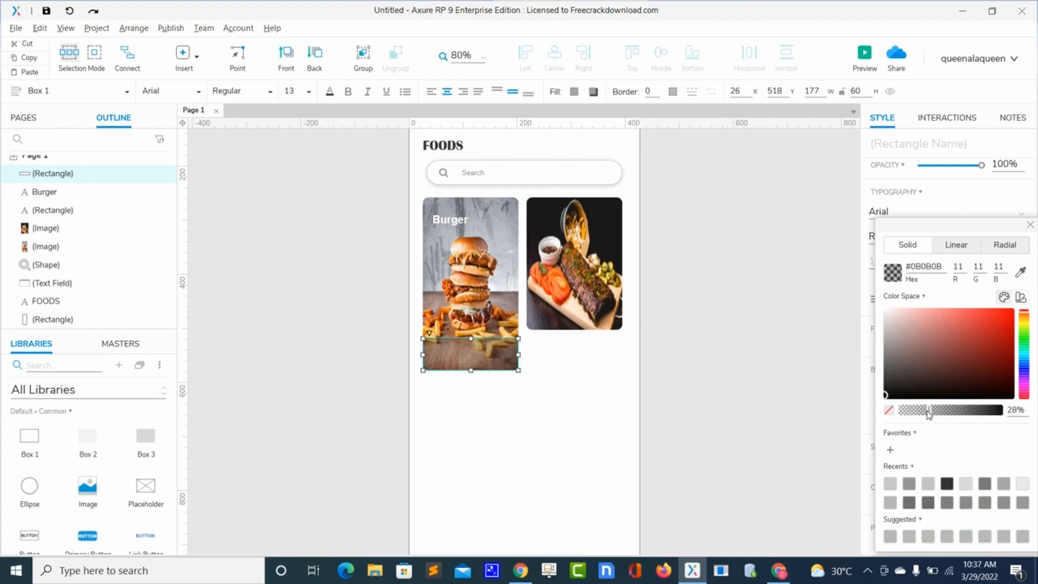
{"action": "left_click", "coordinate": [599, 417]}
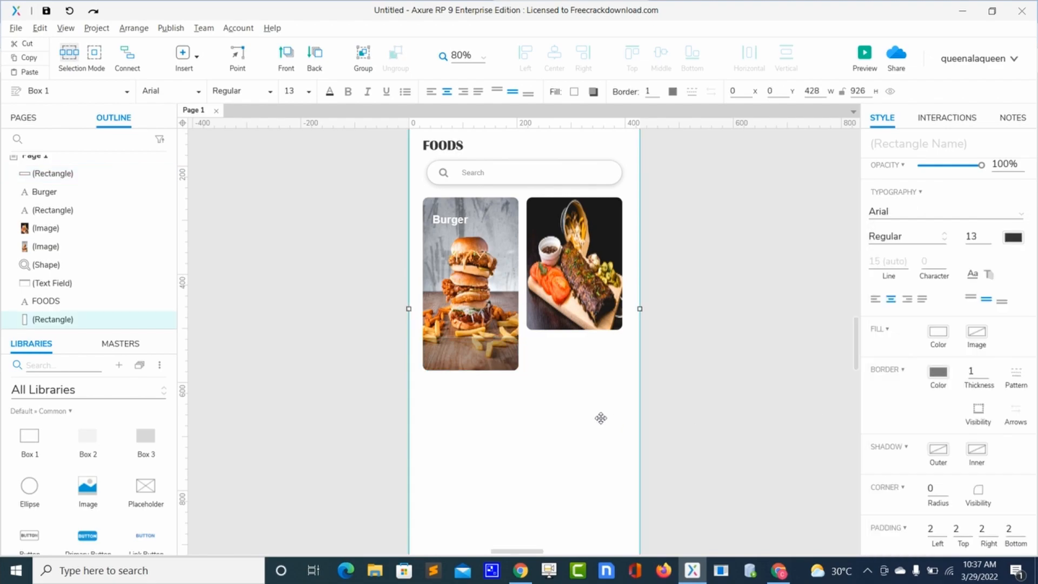
- Lower the top edge of the dark overlay box to about y 528, making it about 50 high
{"action": "left_click", "coordinate": [514, 364]}
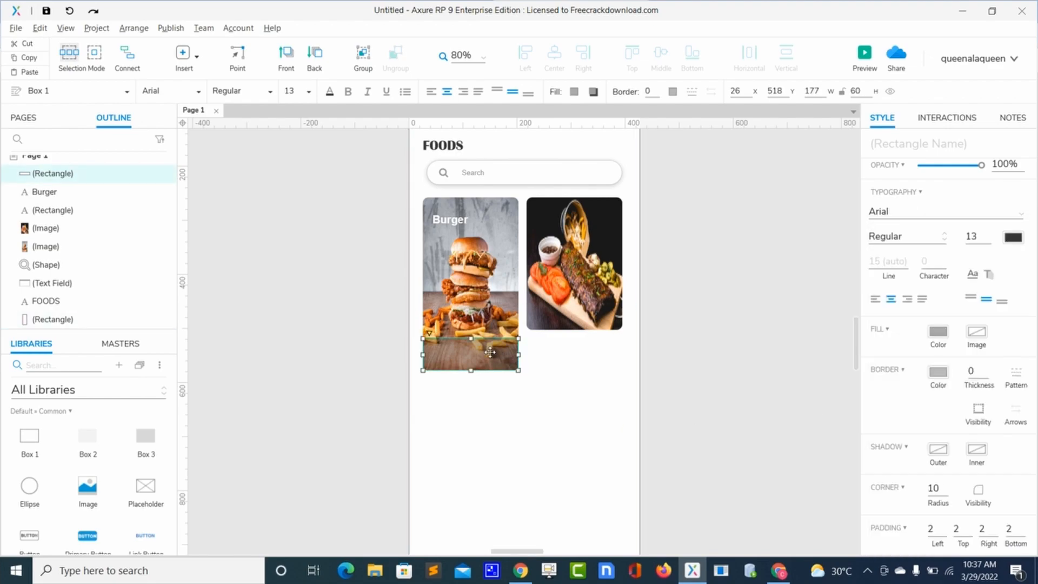
{"action": "left_click_drag", "start_coordinate": [471, 340], "coordinate": [471, 341]}
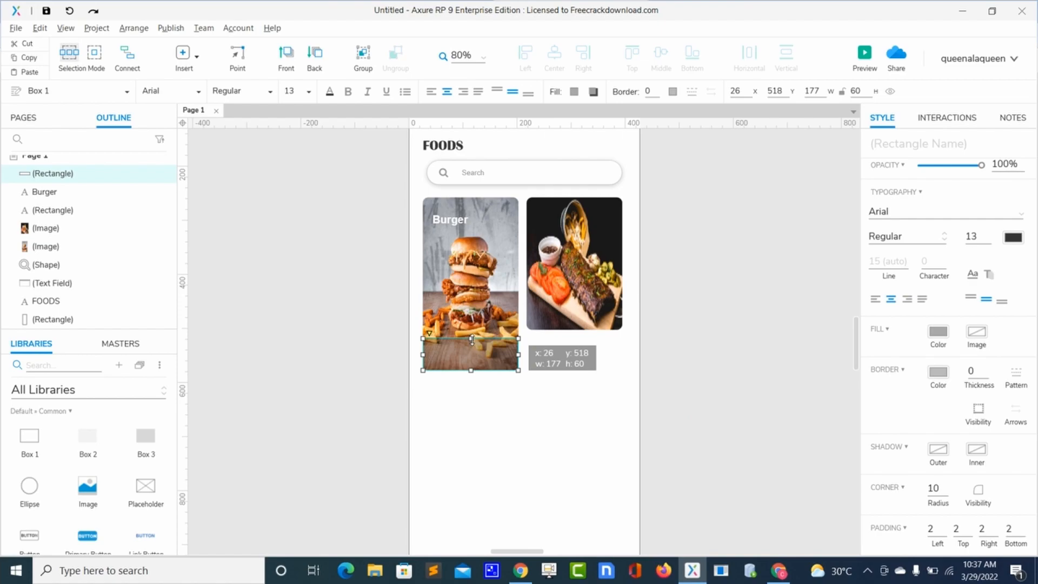
{"action": "left_click", "coordinate": [485, 392]}
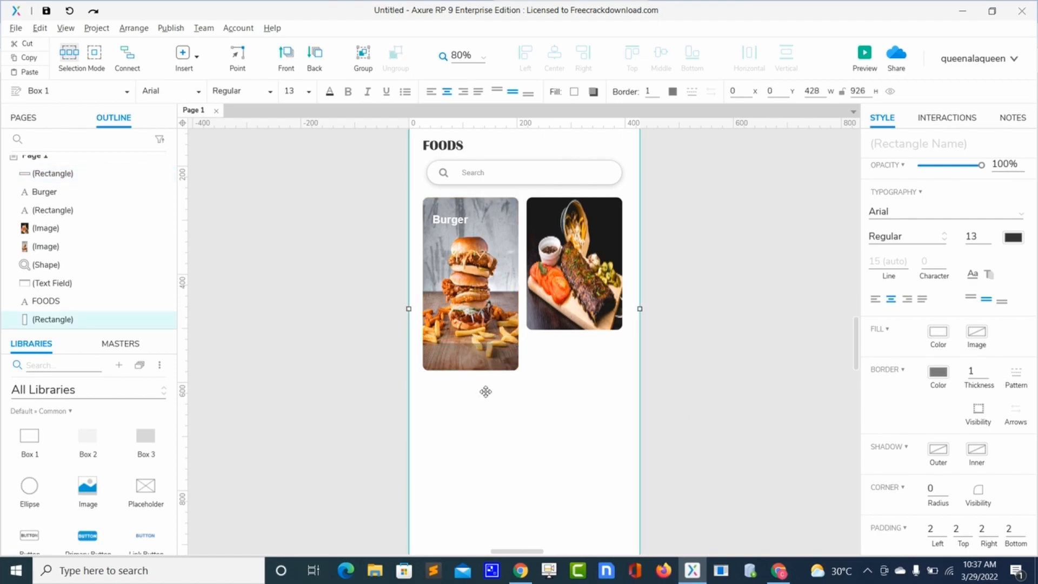
- Duplicate the "Burger" heading and place the copy on the dark overlay at about x 107, y 542
{"action": "left_click", "coordinate": [453, 221]}
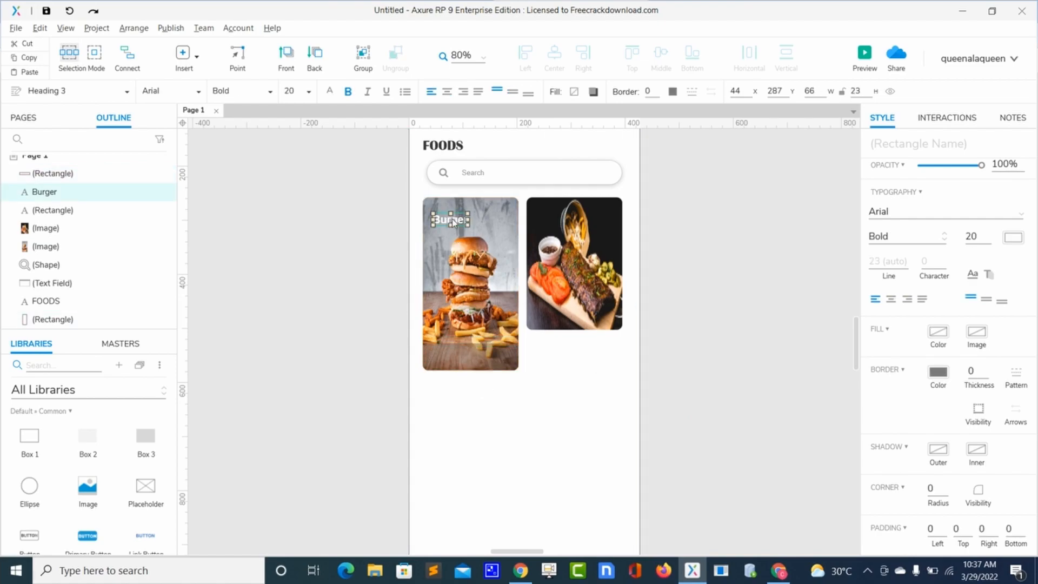
{"action": "key", "text": "ctrl+d"}
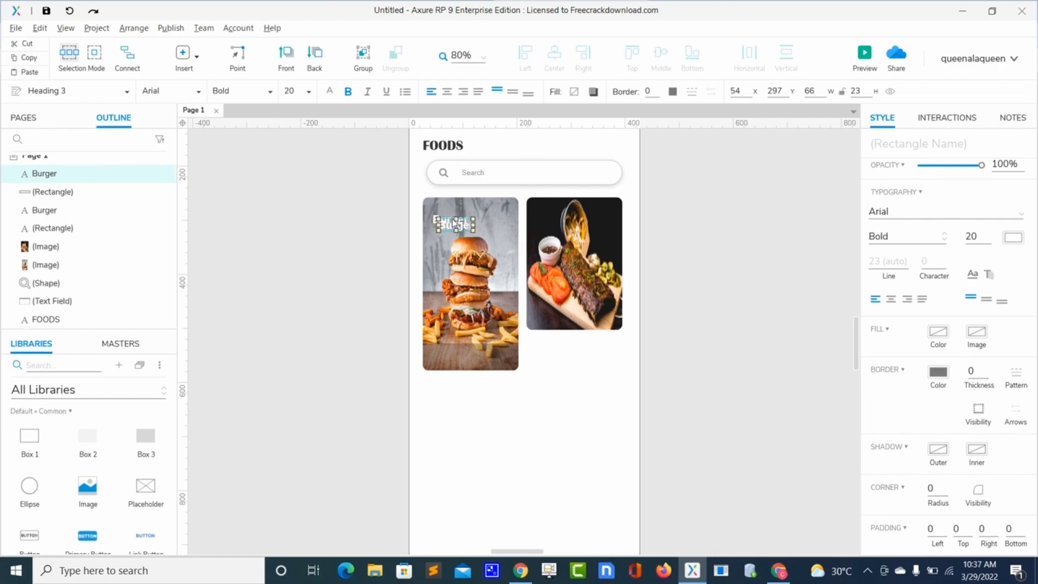
{"action": "left_click_drag", "start_coordinate": [453, 229], "coordinate": [481, 360]}
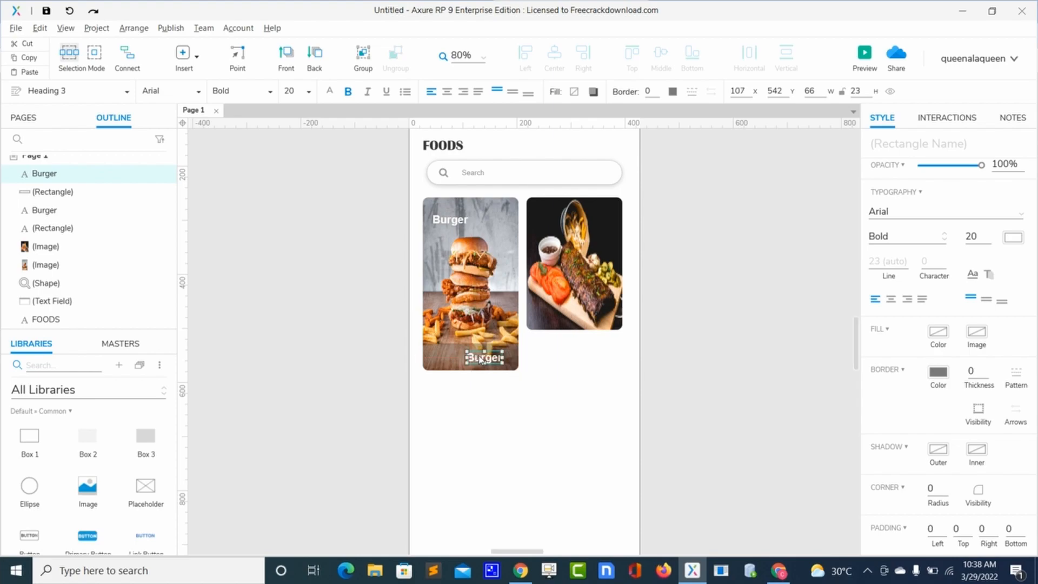
- Change the copied heading on the overlay to "$5.00" and shift it to about x 134, y 542
{"action": "double_click", "coordinate": [480, 357]}
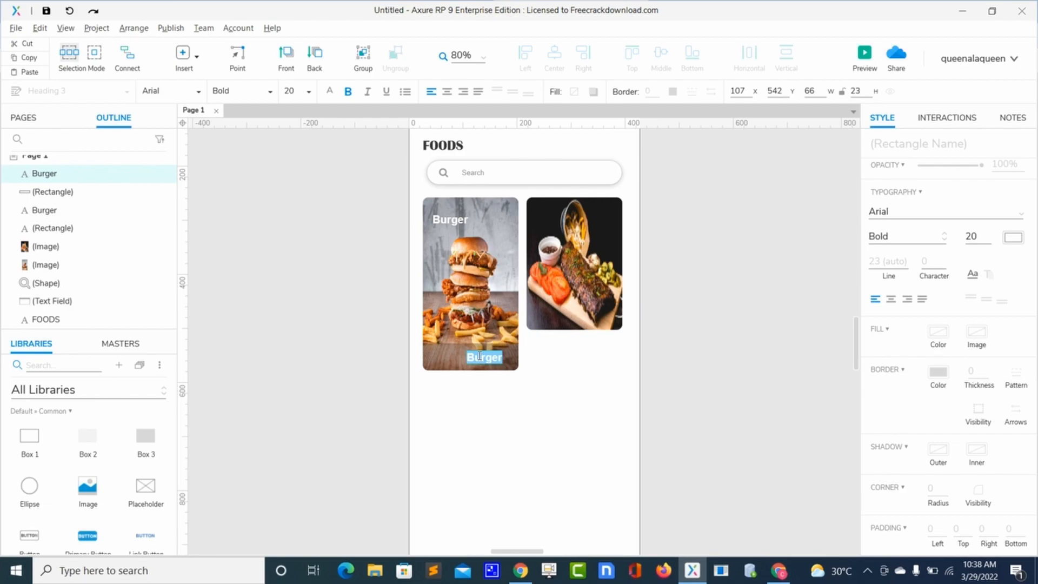
{"action": "type", "text": "$5.00"}
{"action": "left_click", "coordinate": [484, 379]}
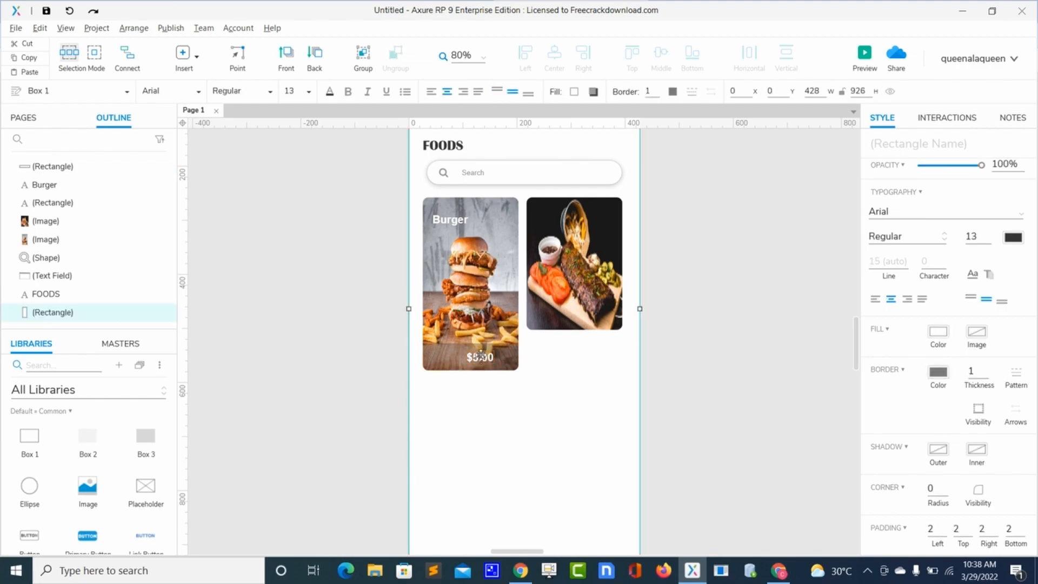
{"action": "left_click", "coordinate": [481, 356]}
{"action": "left_click_drag", "start_coordinate": [481, 357], "coordinate": [497, 359]}
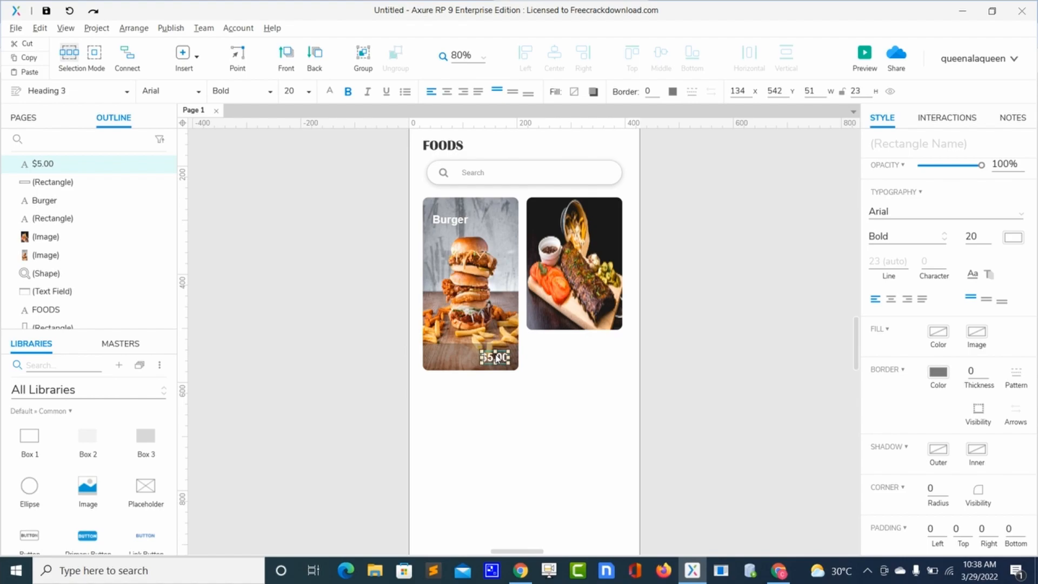
- Duplicate the price and its overlay box onto the grilled meat image at about x 218, y 453, and change the copied price to "$9.00"
{"action": "left_click", "coordinate": [472, 359], "text": "shift"}
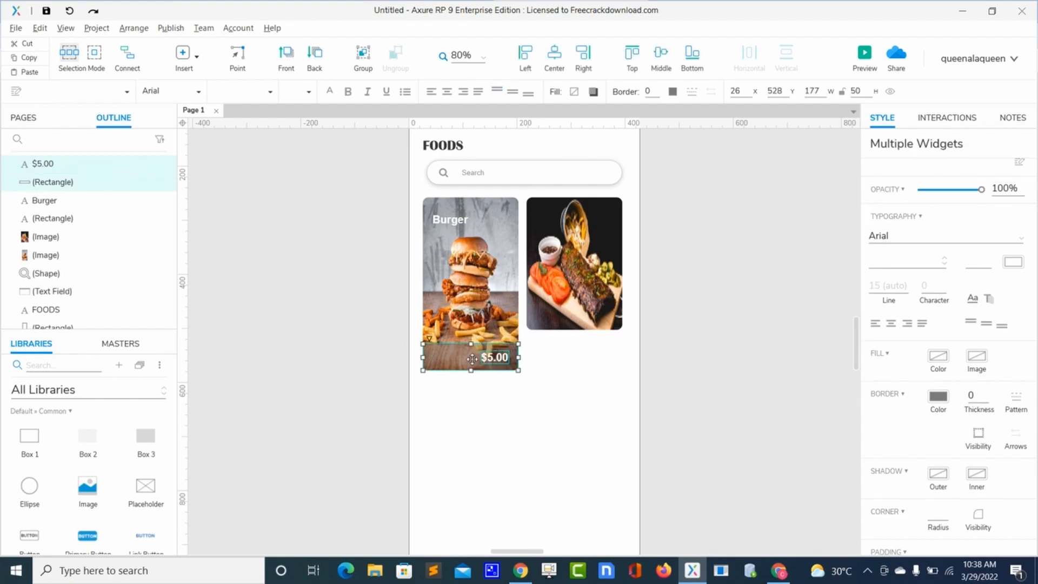
{"action": "key", "text": "ctrl+d"}
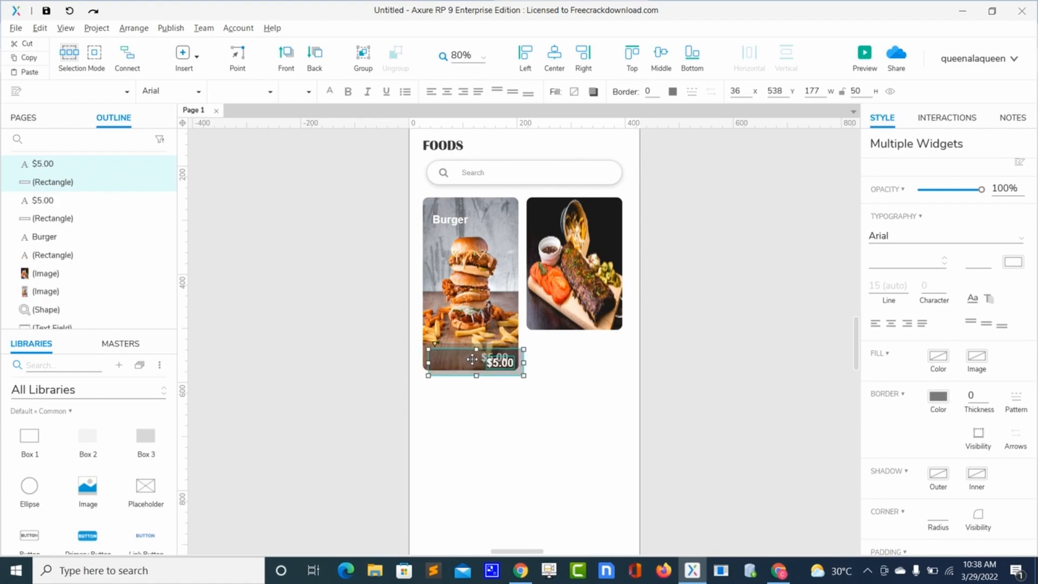
{"action": "left_click_drag", "start_coordinate": [472, 358], "coordinate": [570, 312]}
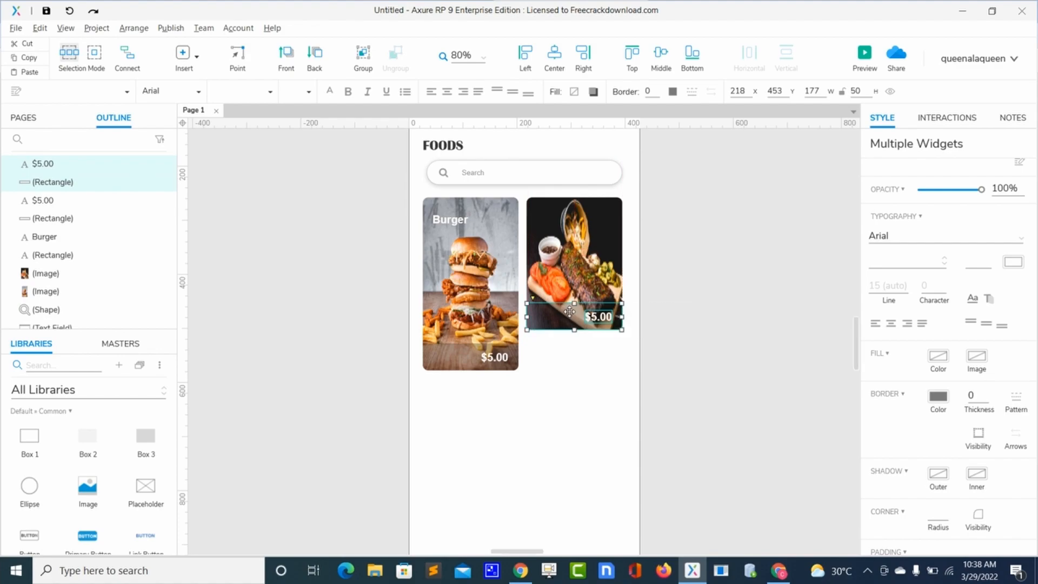
{"action": "left_click", "coordinate": [596, 317]}
{"action": "type", "text": "9"}
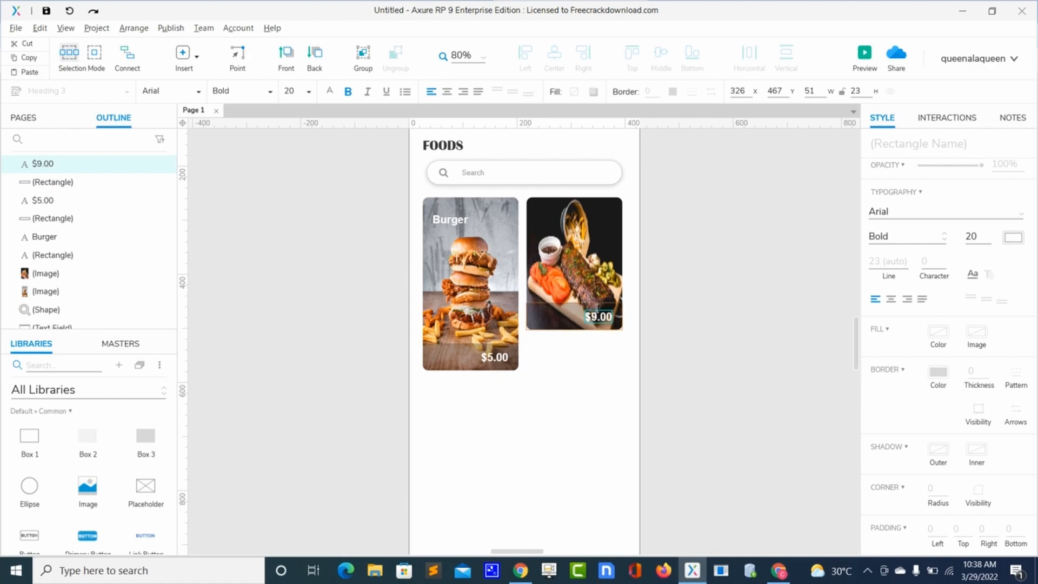
- Copy the "Burger" heading onto the grilled meat image at about x 241, y 274, and move the original to about x 36, y 274
{"action": "left_click", "coordinate": [457, 220]}
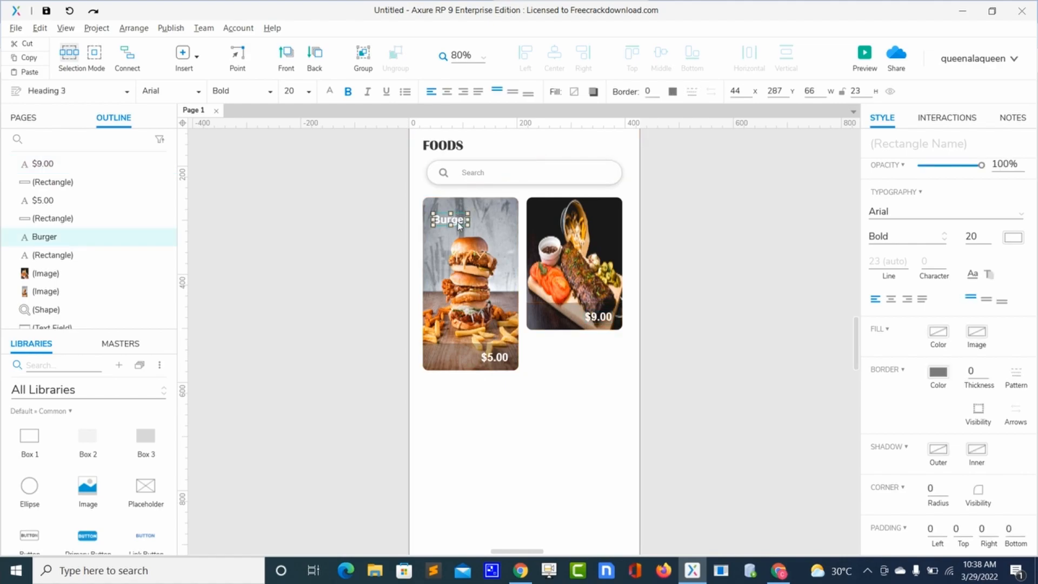
{"action": "key", "text": "ctrl+d"}
{"action": "left_click_drag", "start_coordinate": [457, 222], "coordinate": [561, 214]}
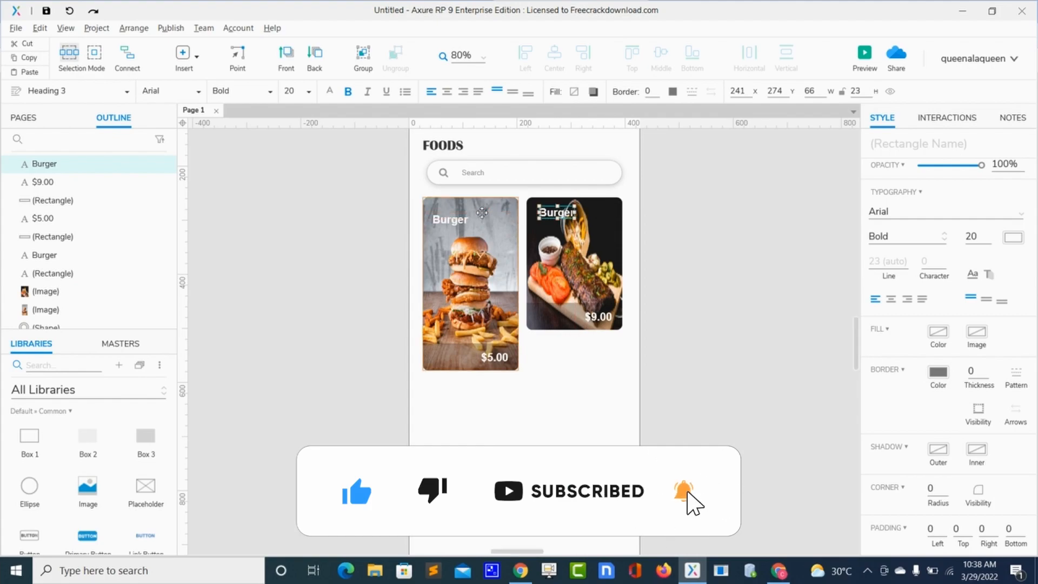
{"action": "left_click", "coordinate": [460, 218]}
{"action": "left_click_drag", "start_coordinate": [460, 218], "coordinate": [460, 214]}
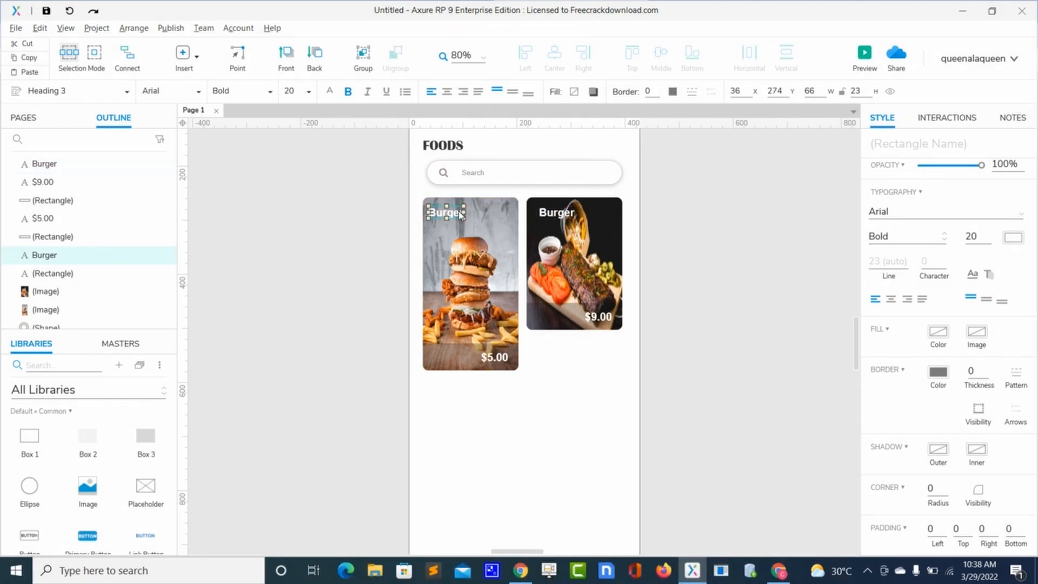
- Change the heading on the grilled meat image to "Grilled pork"
{"action": "double_click", "coordinate": [564, 215]}
{"action": "type", "text": "G"}
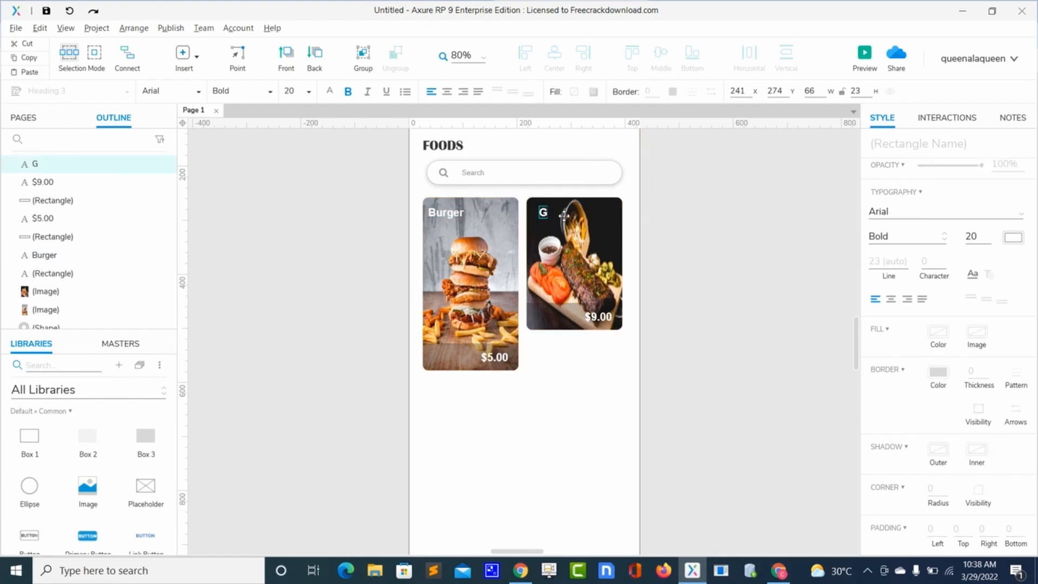
{"action": "type", "text": "rilled pork"}
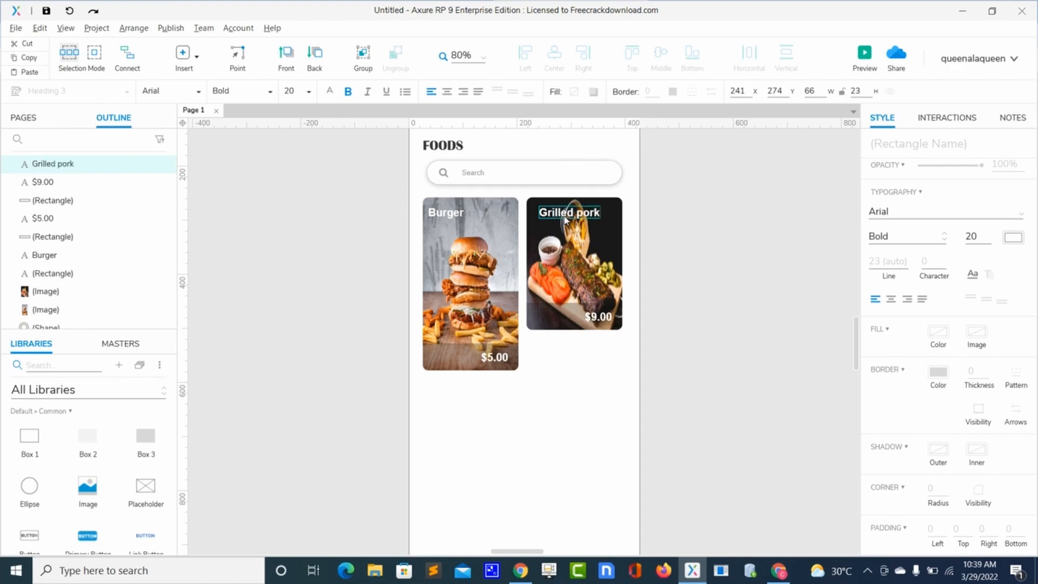
{"action": "left_click", "coordinate": [555, 371]}
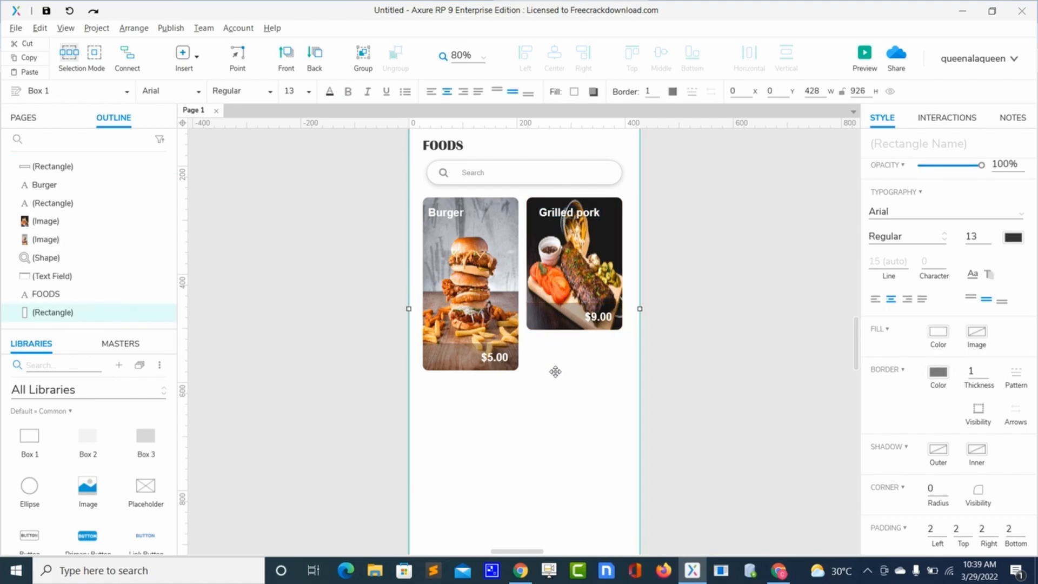
- Duplicate the complete Grilled pork card and place the copy below the burger card at about x 26, y 588
{"action": "left_click", "coordinate": [598, 228]}
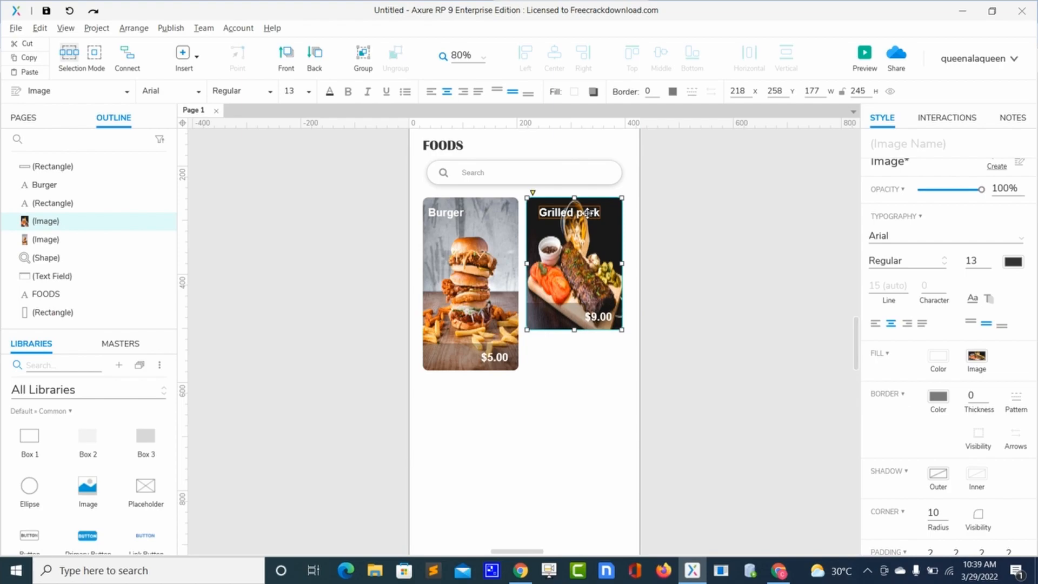
{"action": "left_click", "coordinate": [587, 214], "text": "shift"}
{"action": "left_click", "coordinate": [578, 315], "text": "shift"}
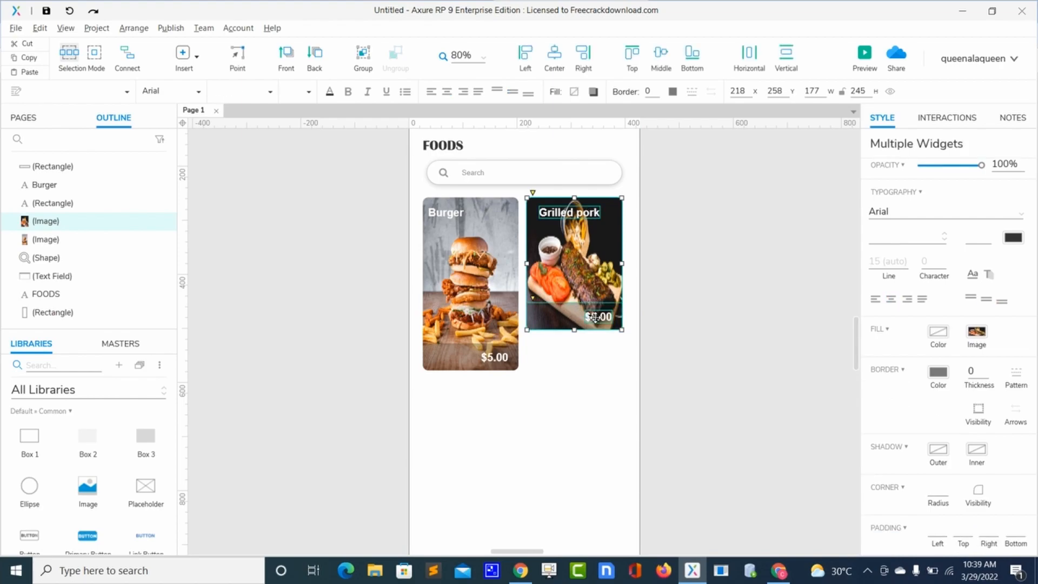
{"action": "key", "text": "ctrl+d"}
{"action": "left_click_drag", "start_coordinate": [595, 319], "coordinate": [488, 491]}
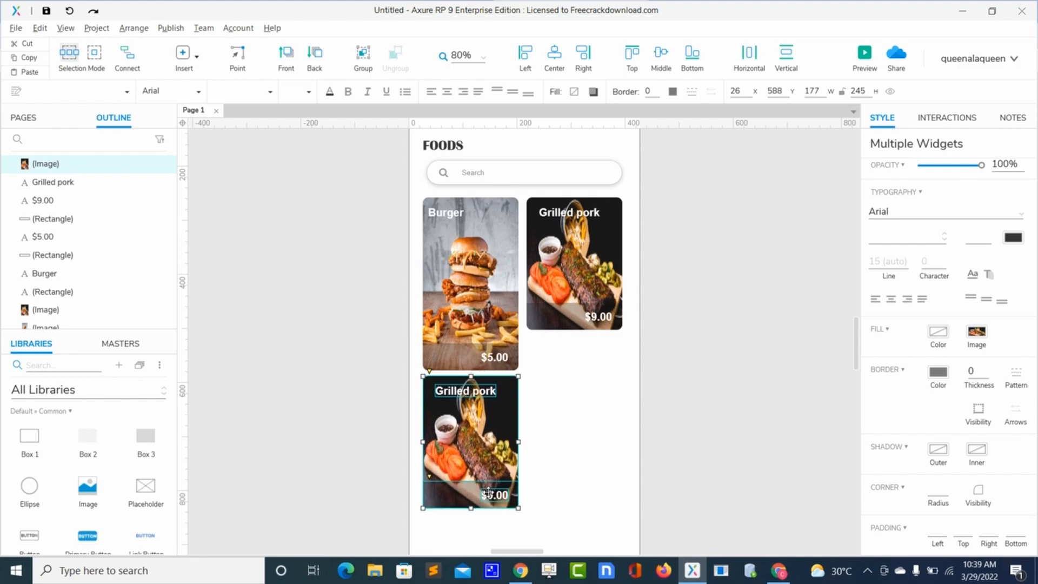
- Duplicate the complete Burger card and place the copy below the original Grilled pork card at about x 218, y 513
{"action": "left_click", "coordinate": [493, 359]}
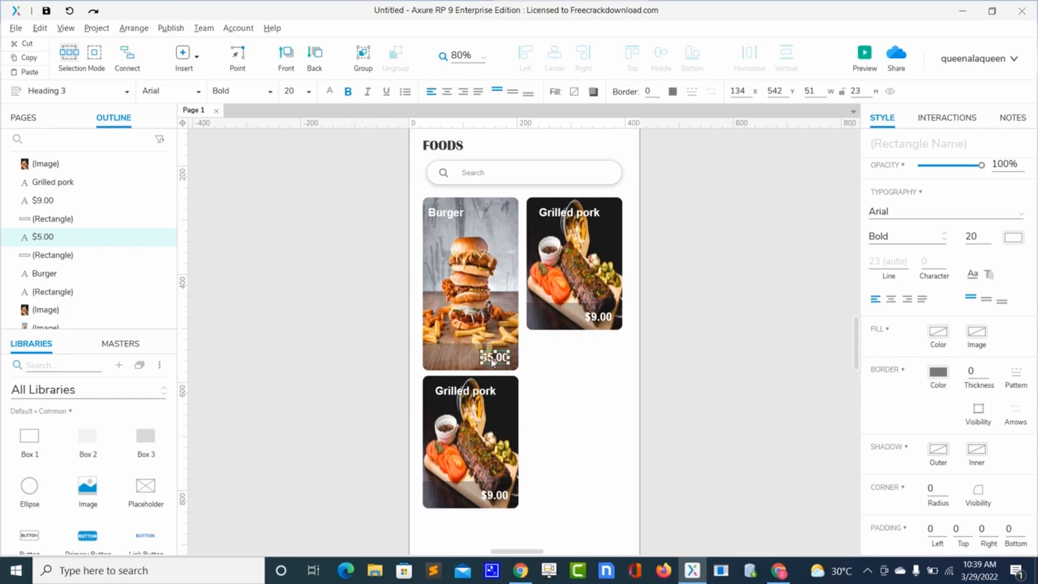
{"action": "left_click", "coordinate": [481, 323], "text": "shift"}
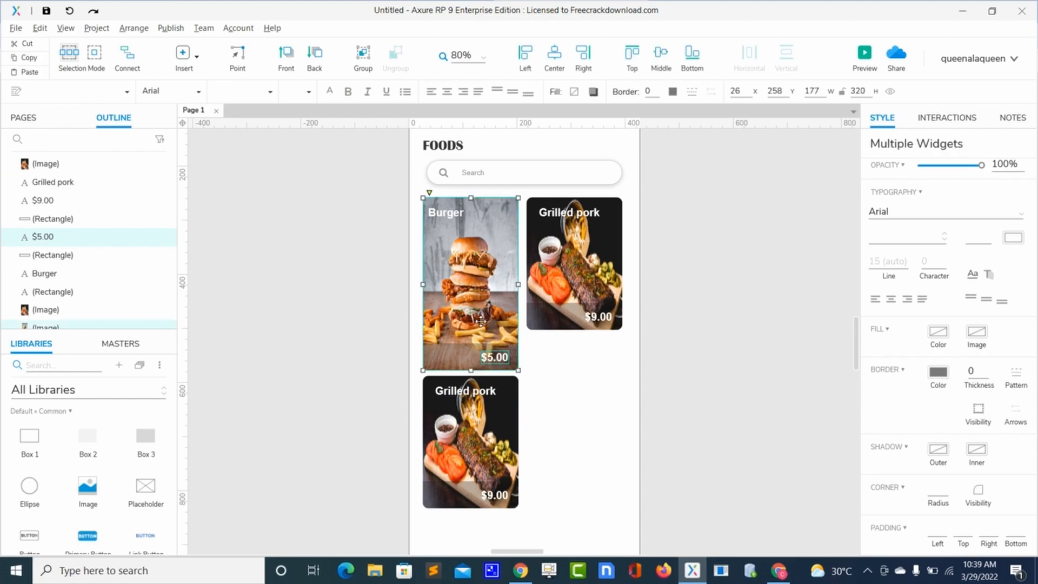
{"action": "left_click", "coordinate": [462, 357], "text": "shift"}
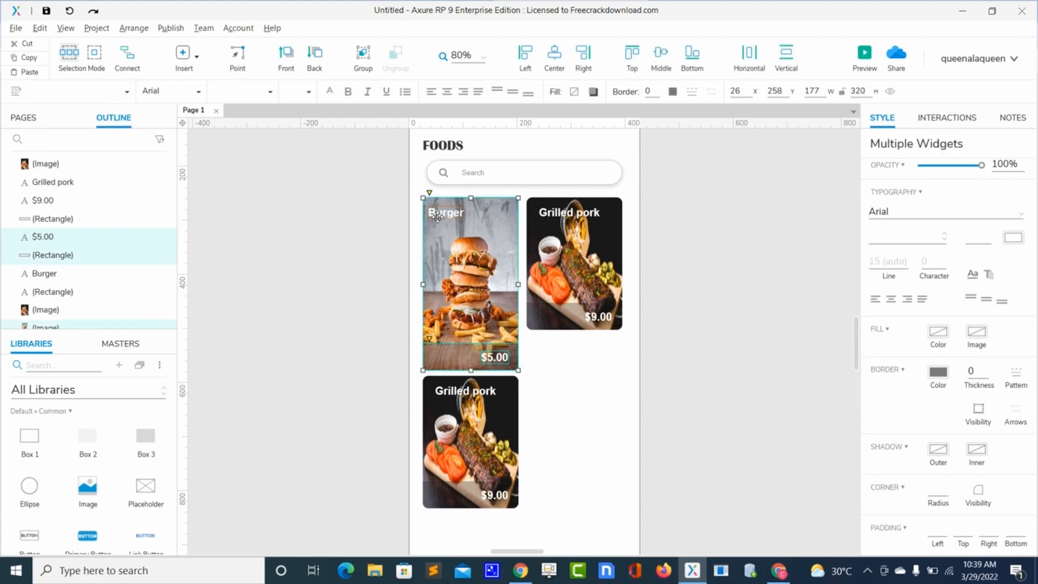
{"action": "left_click", "coordinate": [439, 213], "text": "shift"}
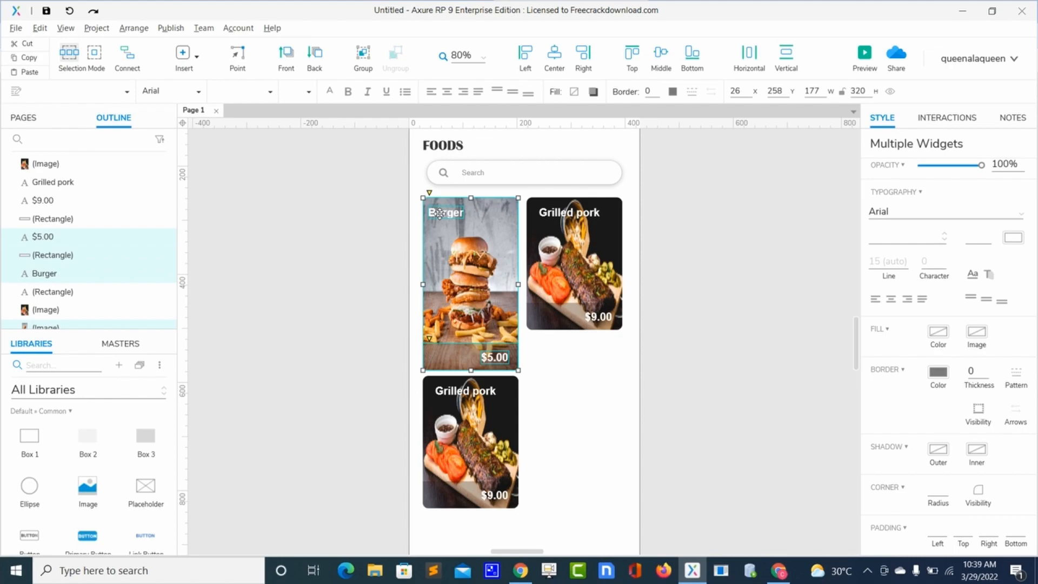
{"action": "key", "text": "ctrl+d"}
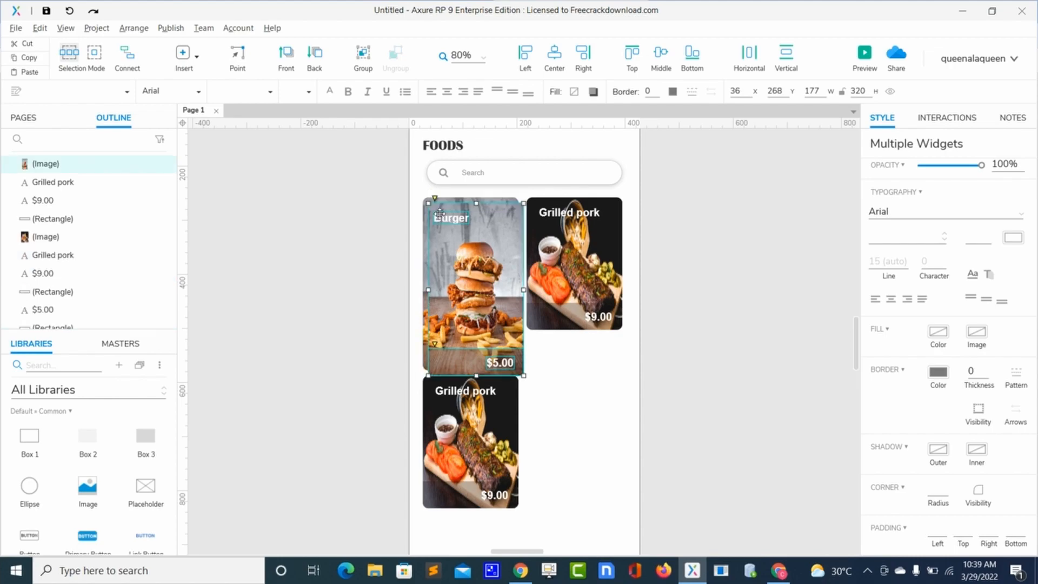
{"action": "left_click_drag", "start_coordinate": [439, 214], "coordinate": [538, 348]}
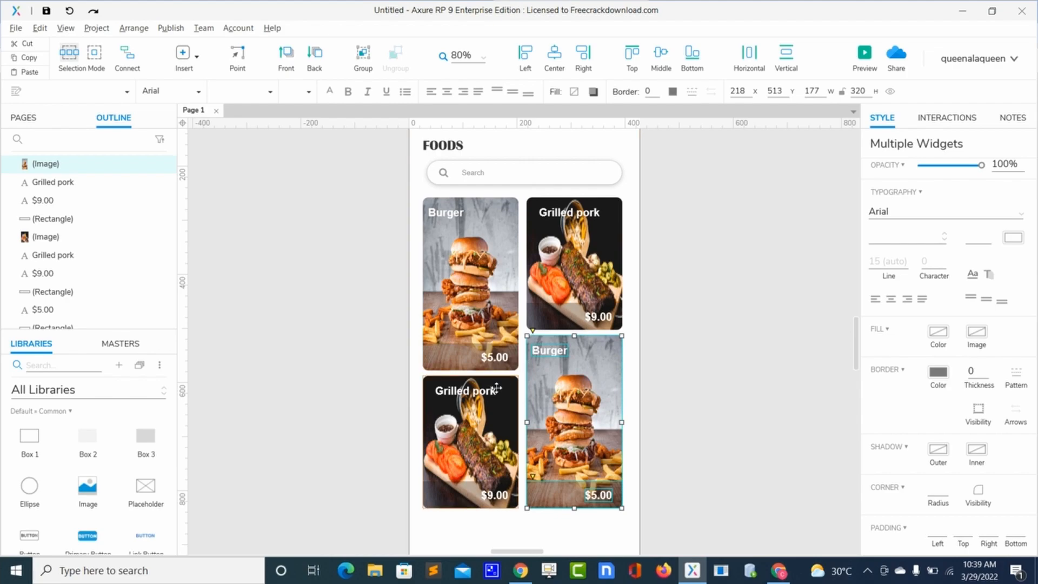
- Replace the image on the lower Grilled pork card with the salad bowl photo from Downloads, optimizing the large image
{"action": "double_click", "coordinate": [482, 423]}
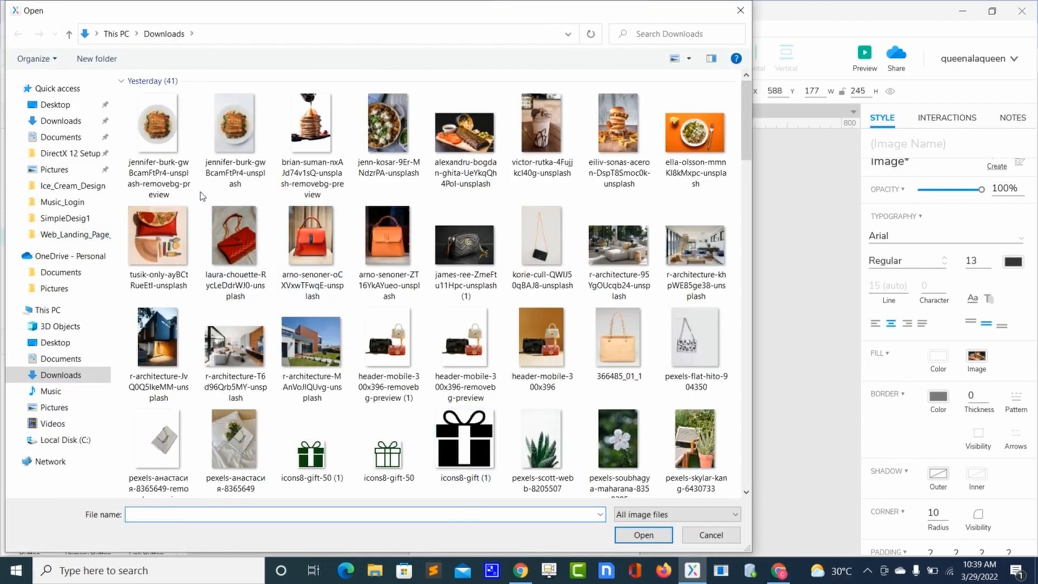
{"action": "left_click", "coordinate": [377, 131]}
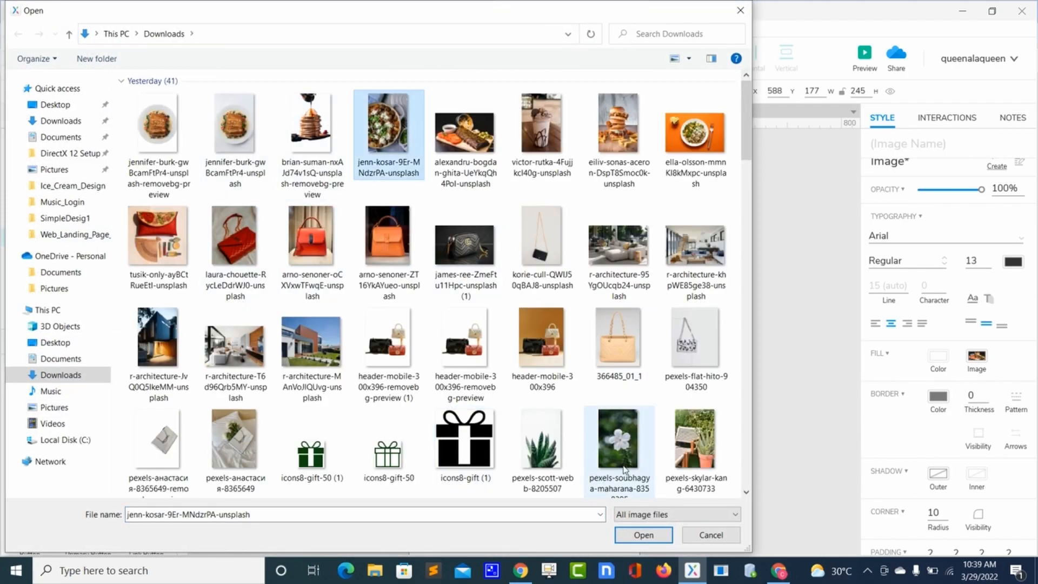
{"action": "left_click", "coordinate": [633, 535]}
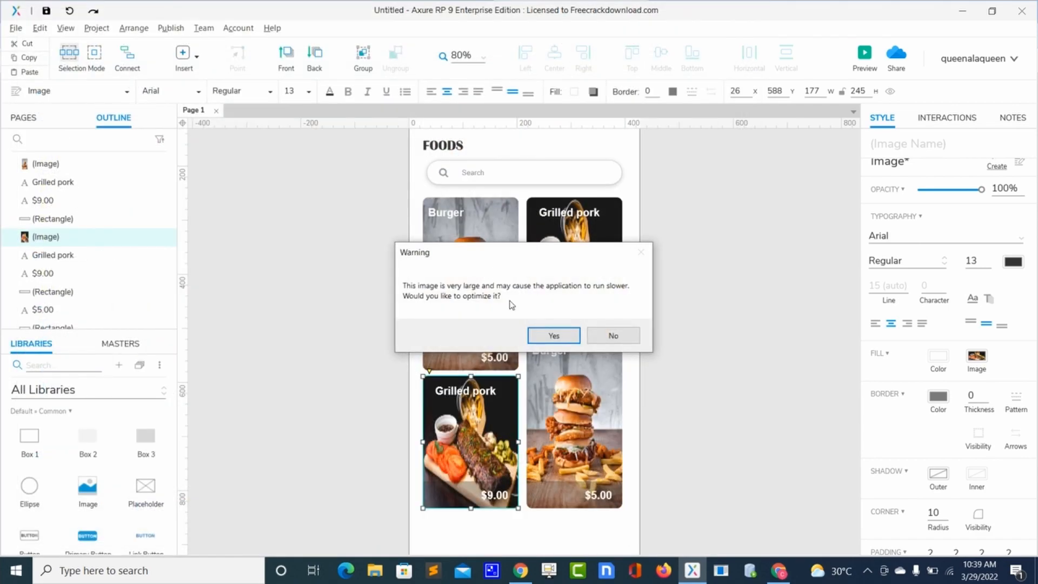
{"action": "left_click", "coordinate": [544, 335]}
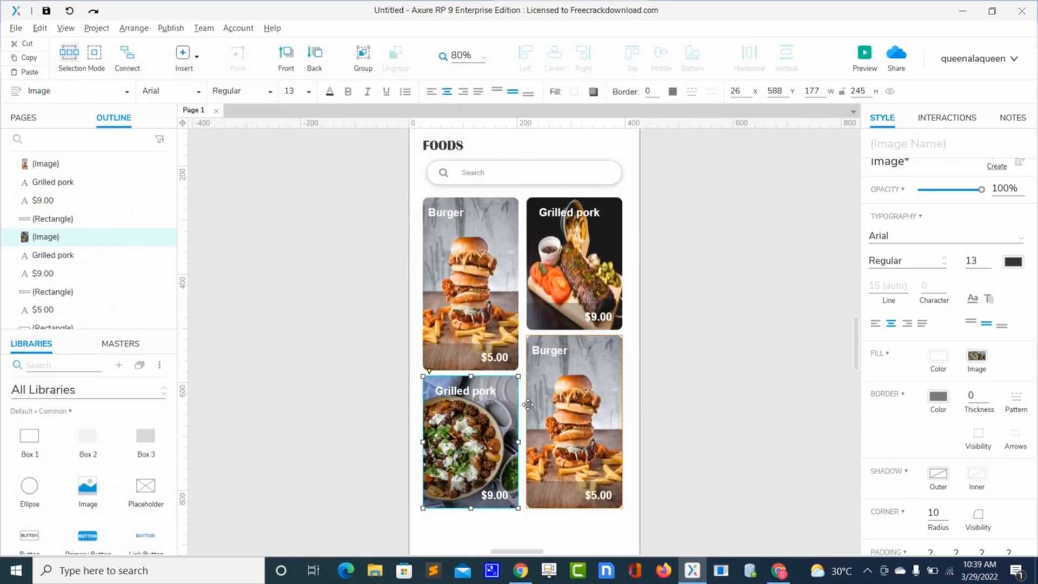
- Replace the image on the lower Burger card with the chocolate milkshake photo from Downloads, optimizing the large image
{"action": "double_click", "coordinate": [550, 392]}
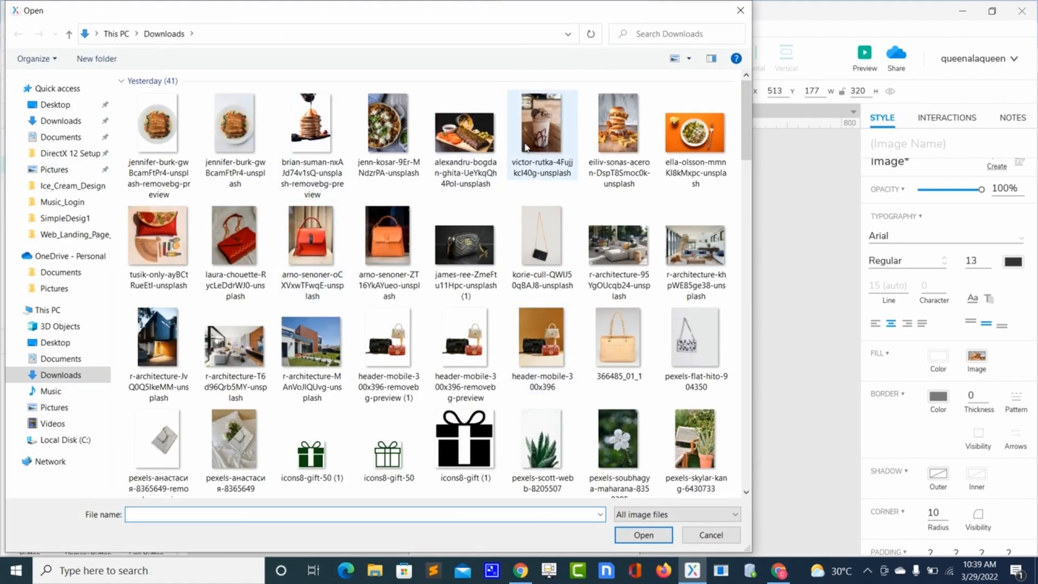
{"action": "left_click", "coordinate": [528, 148]}
{"action": "left_click", "coordinate": [629, 530]}
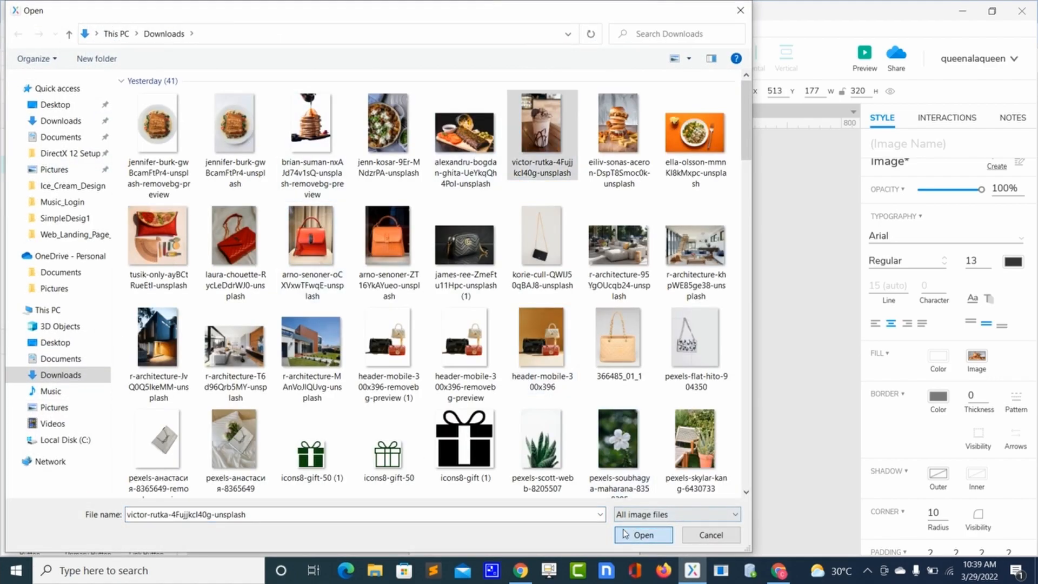
{"action": "left_click", "coordinate": [556, 336]}
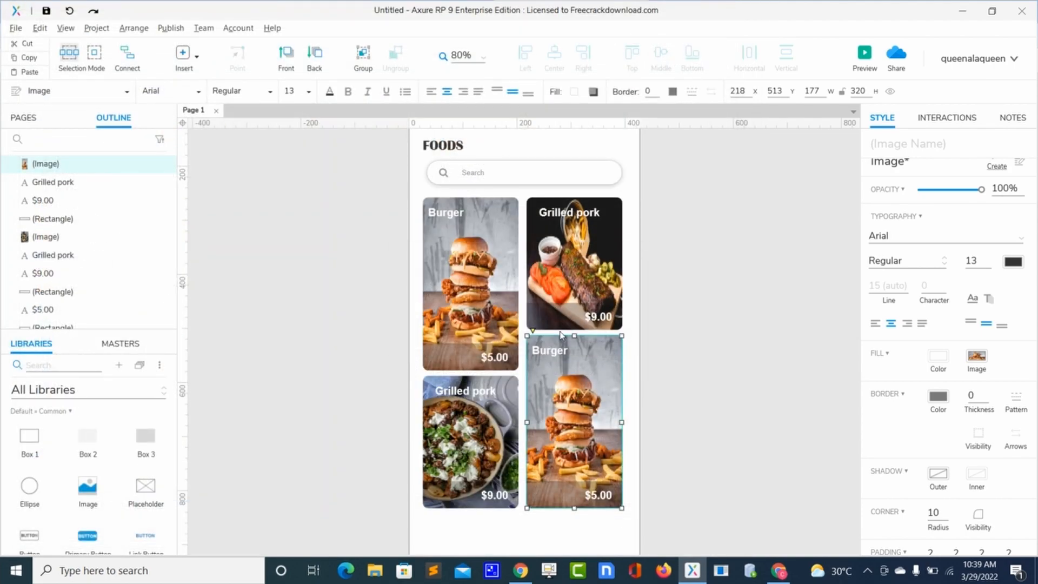
{"action": "left_click", "coordinate": [503, 529]}
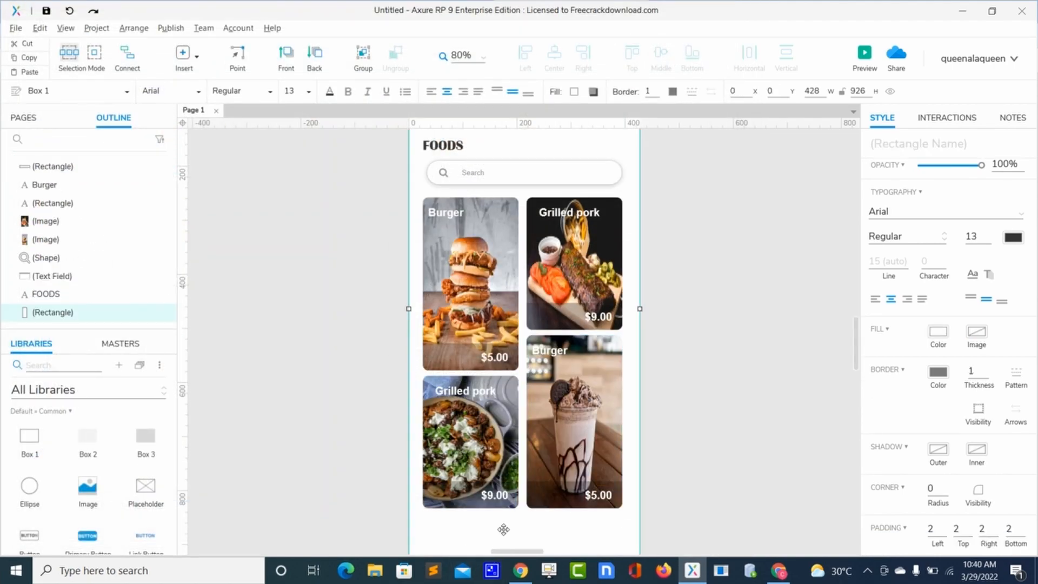
- Change the salad bowl card's heading to "Salad" and its price to $10.00
{"action": "double_click", "coordinate": [471, 388]}
{"action": "type", "text": "Sa"}
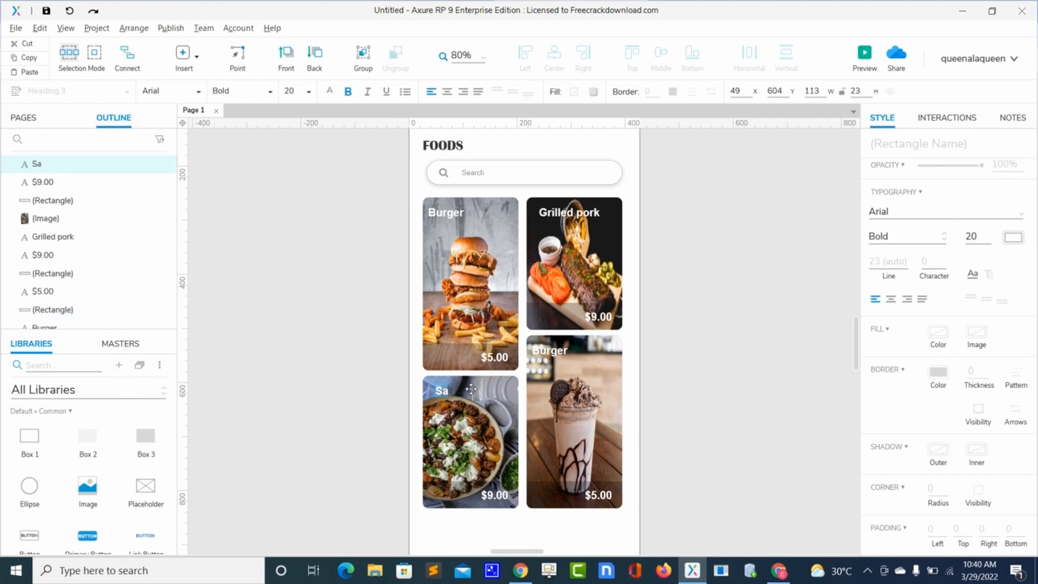
{"action": "type", "text": "lad"}
{"action": "left_click", "coordinate": [489, 495]}
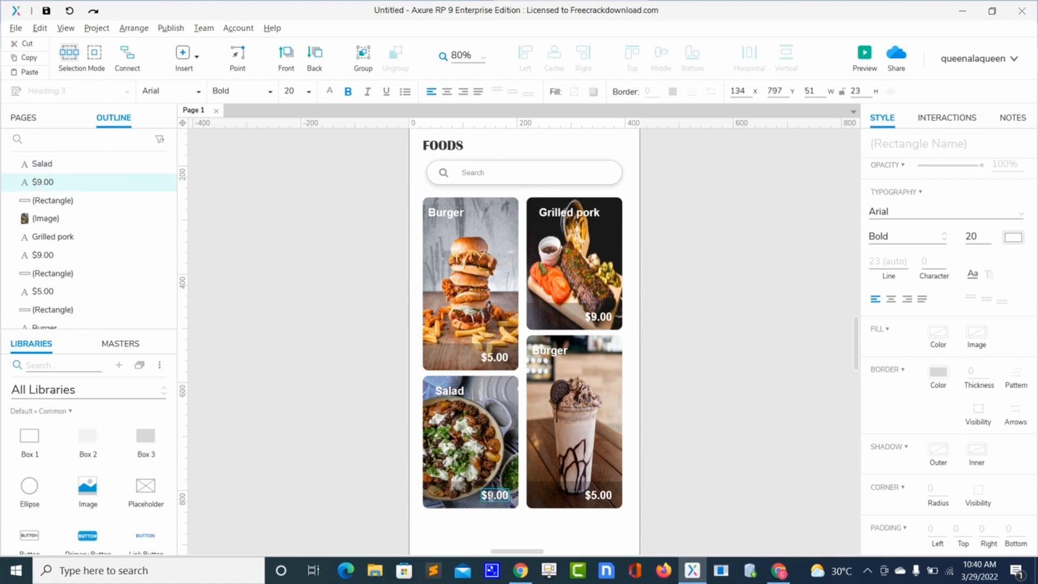
{"action": "key", "text": "BackSpace"}
{"action": "type", "text": "10"}
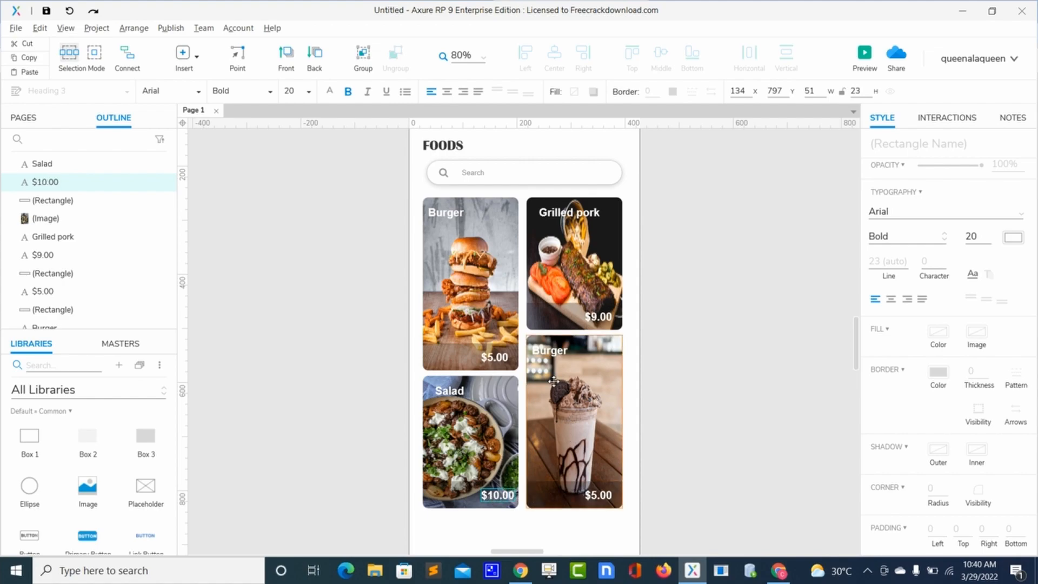
- Change the milkshake card's heading to "IceCream" and its price to $3.00
{"action": "left_click", "coordinate": [550, 349]}
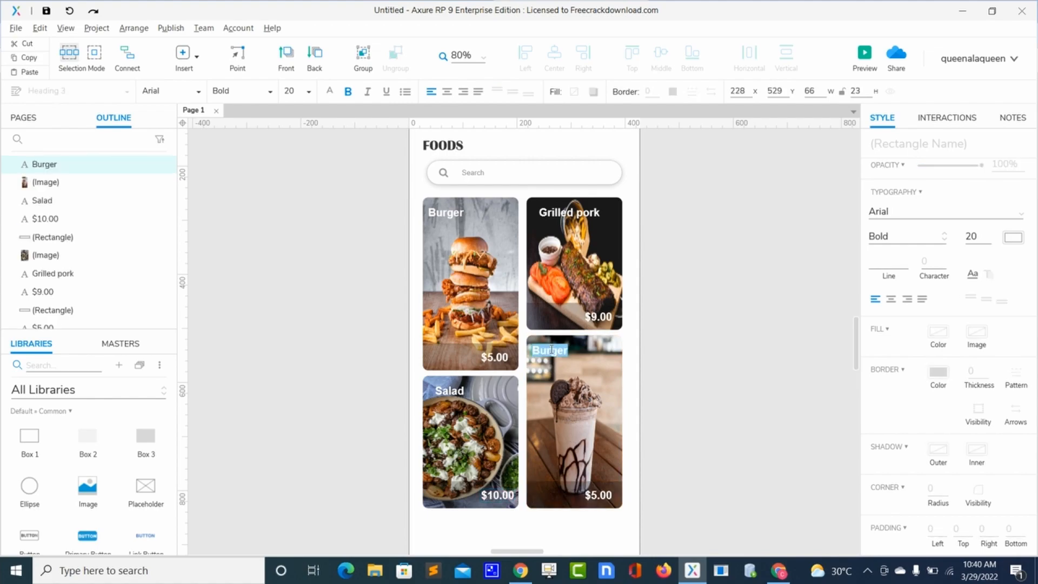
{"action": "type", "text": "IC"}
{"action": "key", "text": "BackSpace"}
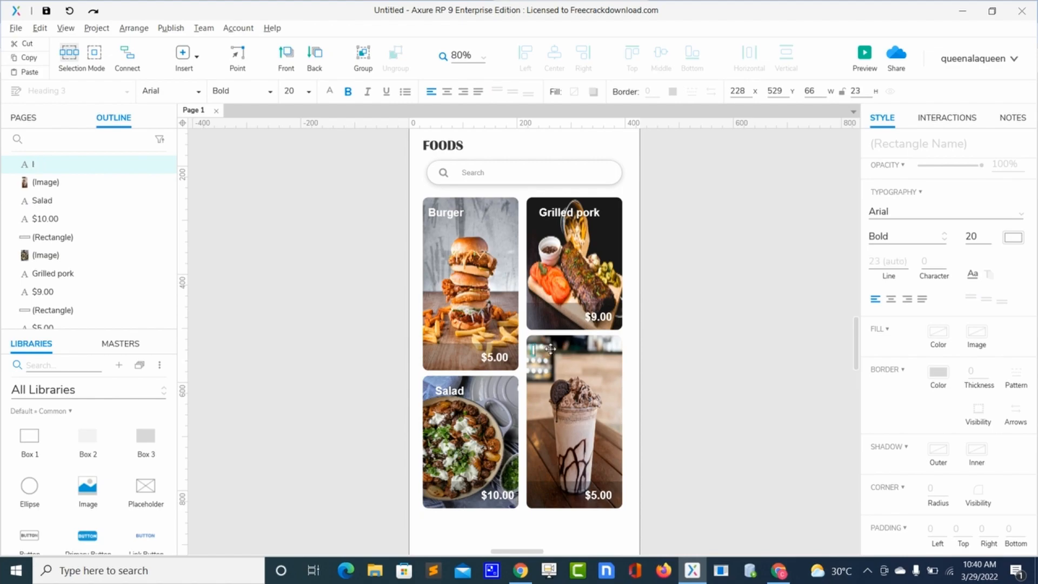
{"action": "type", "text": "ceCream"}
{"action": "double_click", "coordinate": [601, 494]}
{"action": "left_click", "coordinate": [600, 494]}
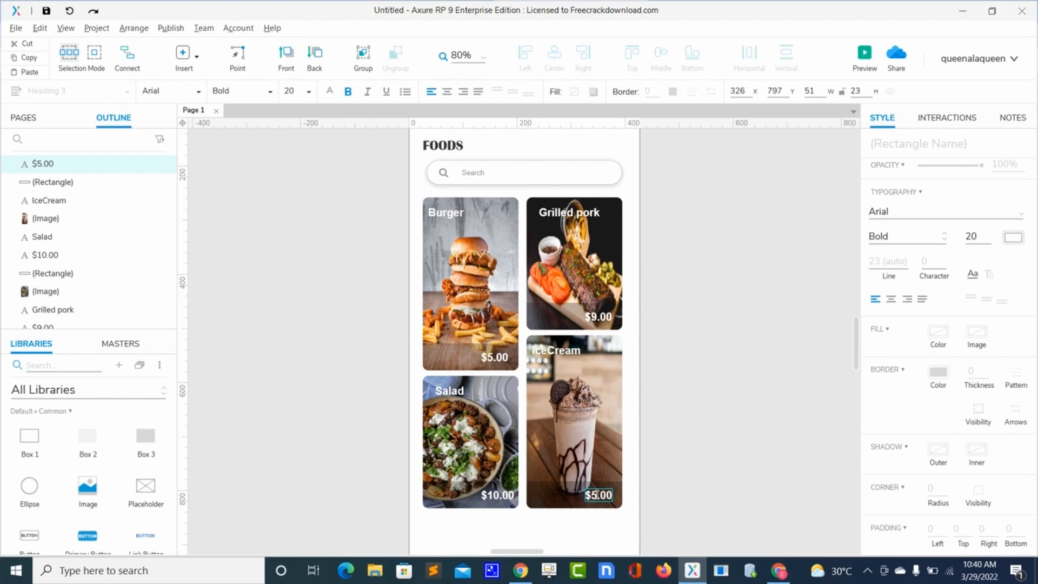
{"action": "left_click", "coordinate": [591, 450]}
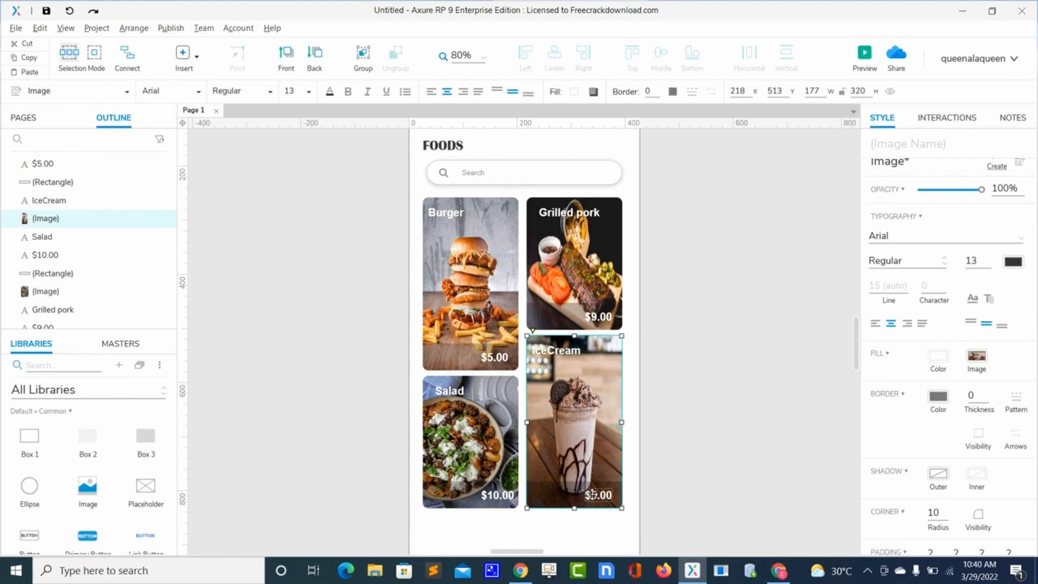
{"action": "left_click", "coordinate": [597, 496]}
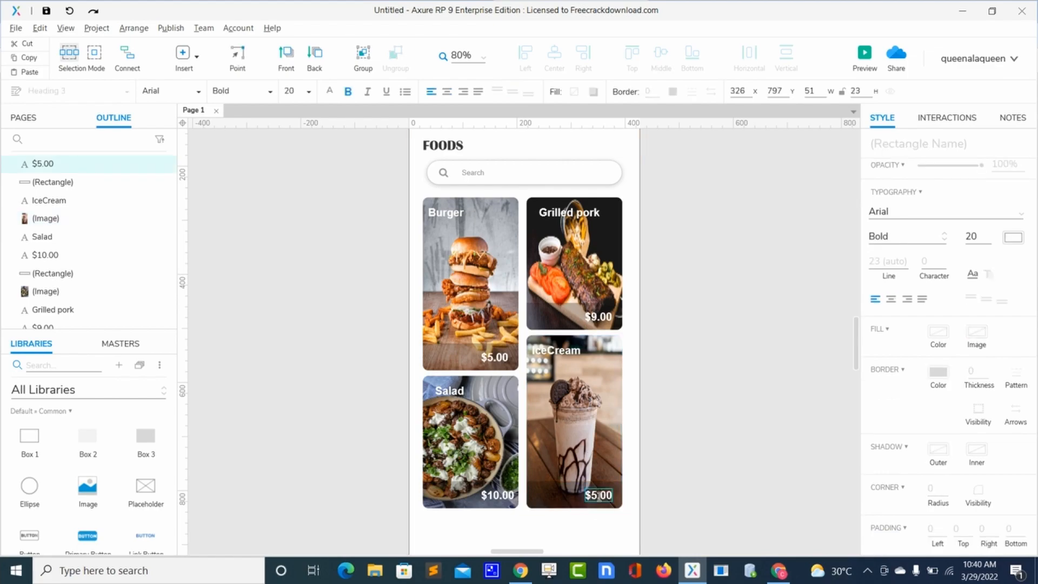
{"action": "key", "text": "BackSpace"}
{"action": "type", "text": "3"}
{"action": "left_click", "coordinate": [583, 526]}
- Select all widgets except the page-sized background rectangle and nudge them up to y 124
{"action": "scroll", "coordinate": [584, 528], "scroll_direction": "down", "scroll_amount": 3}
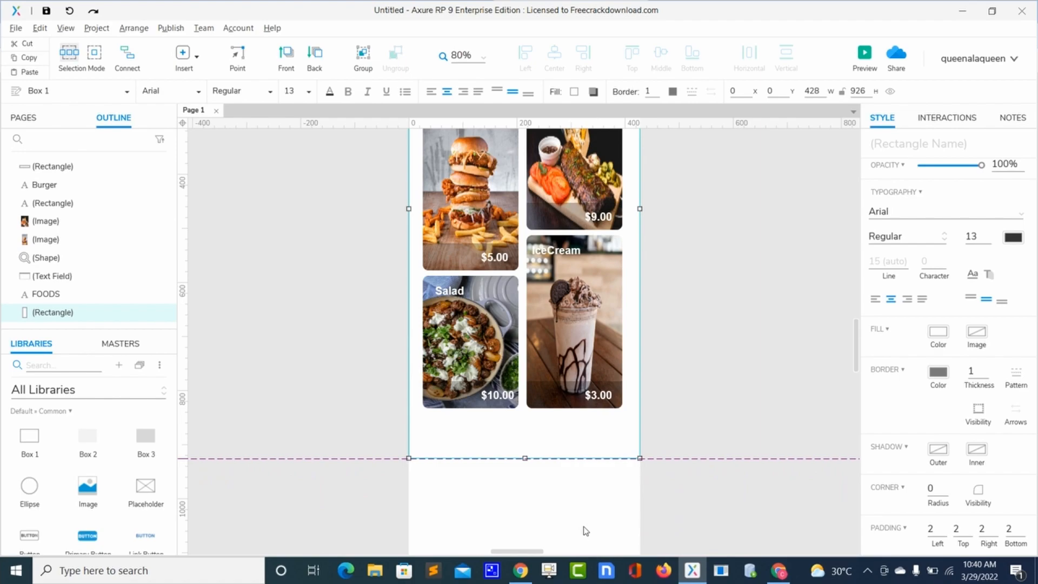
{"action": "scroll", "coordinate": [586, 531], "scroll_direction": "up", "scroll_amount": 5}
{"action": "scroll", "coordinate": [584, 528], "scroll_direction": "down", "scroll_amount": 4}
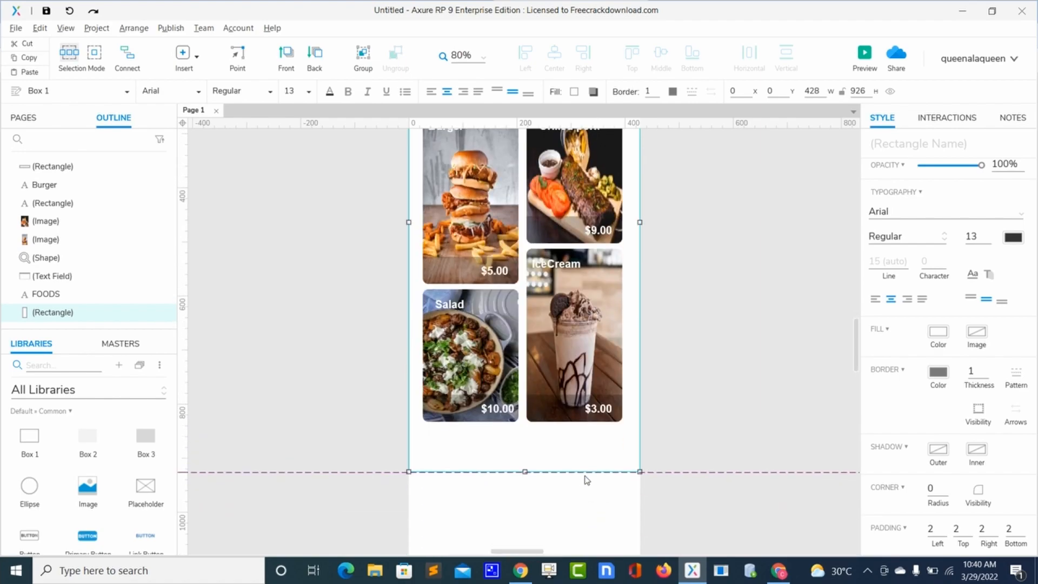
{"action": "key", "text": "ctrl+a"}
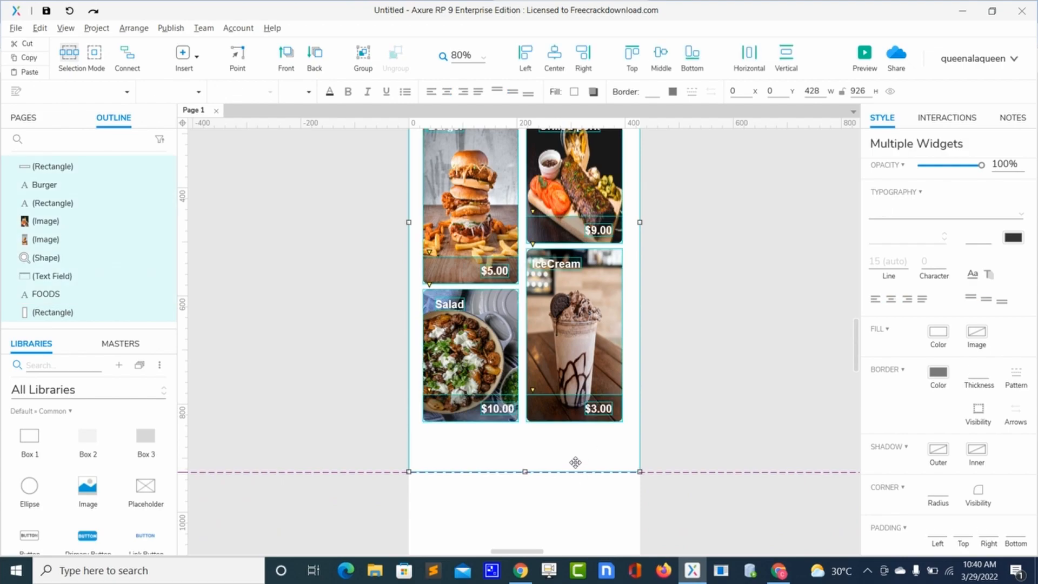
{"action": "left_click", "coordinate": [575, 461], "text": "ctrl"}
{"action": "key", "text": "Up"}
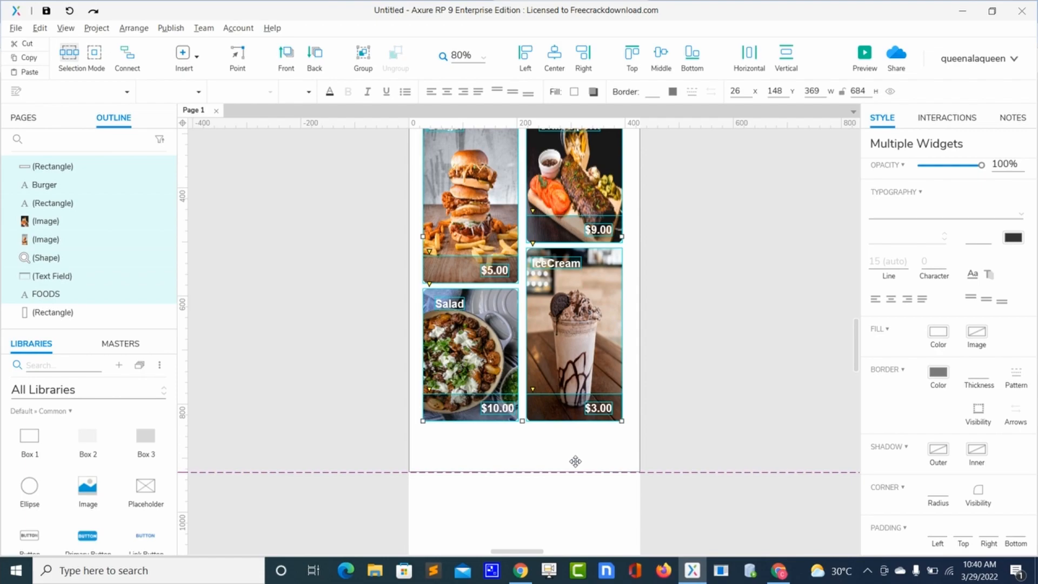
{"action": "key", "text": "Up"}
{"action": "key", "text": "Up"}
{"action": "key", "text": "Up"}
{"action": "key", "text": "Up"}
{"action": "key", "text": "Up"}
{"action": "key", "text": "Up"}
{"action": "key", "text": "Up"}
{"action": "key", "text": "Up"}
{"action": "key", "text": "Up"}
{"action": "key", "text": "Up"}
{"action": "key", "text": "Up"}
{"action": "key", "text": "Up"}
{"action": "key", "text": "Up"}
{"action": "key", "text": "Up"}
{"action": "key", "text": "Up"}
{"action": "key", "text": "Up"}
{"action": "key", "text": "Up"}
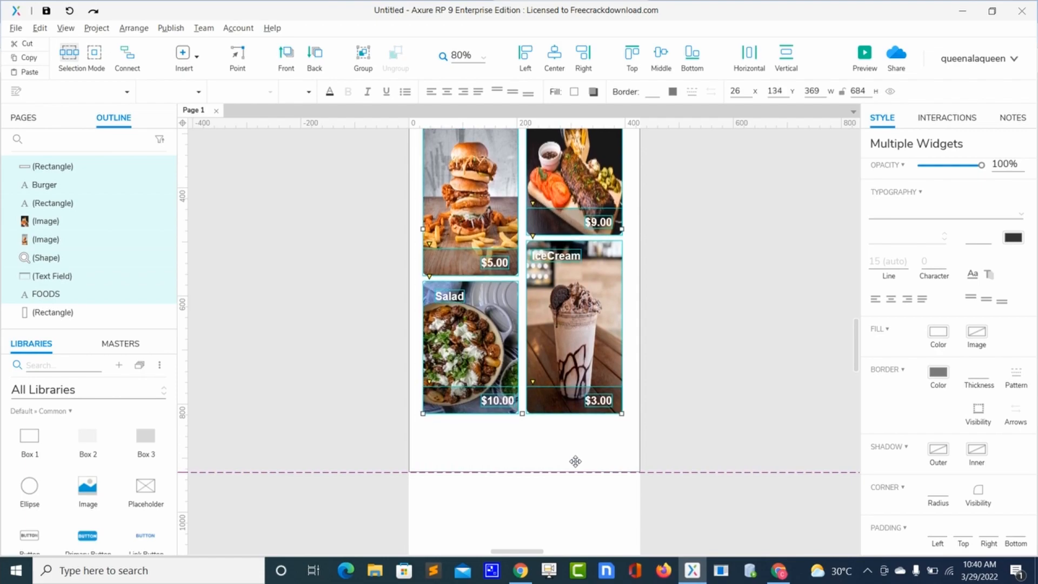
{"action": "key", "text": "Up"}
{"action": "key", "text": "Up"}
{"action": "key", "text": "Up"}
{"action": "key", "text": "Up"}
{"action": "key", "text": "Up"}
{"action": "key", "text": "Up"}
{"action": "key", "text": "Up"}
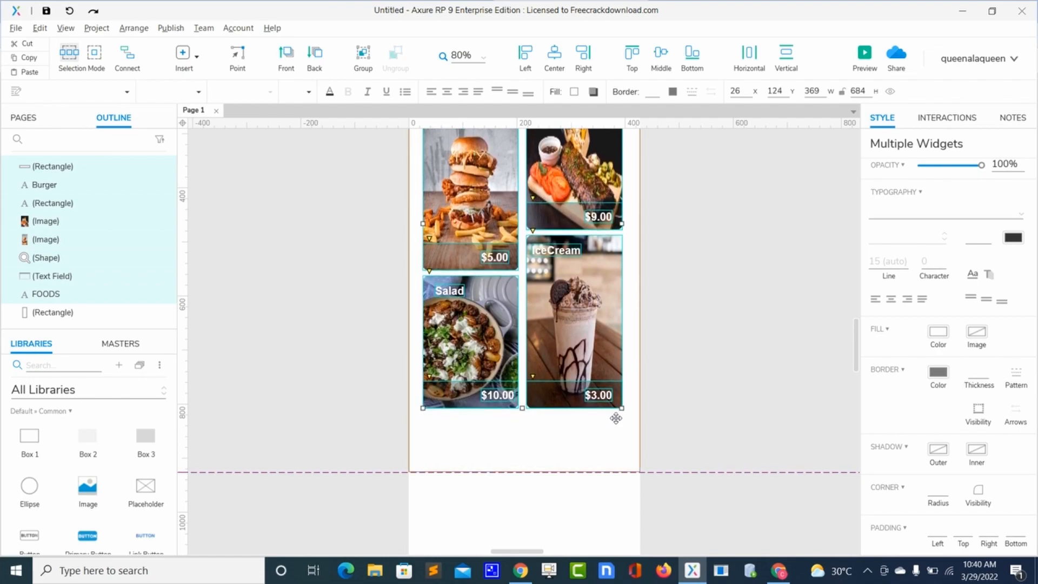
- Move the selected heading, search field and food cards together up to about x 30, y 37
{"action": "scroll", "coordinate": [662, 388], "scroll_direction": "up", "scroll_amount": 4}
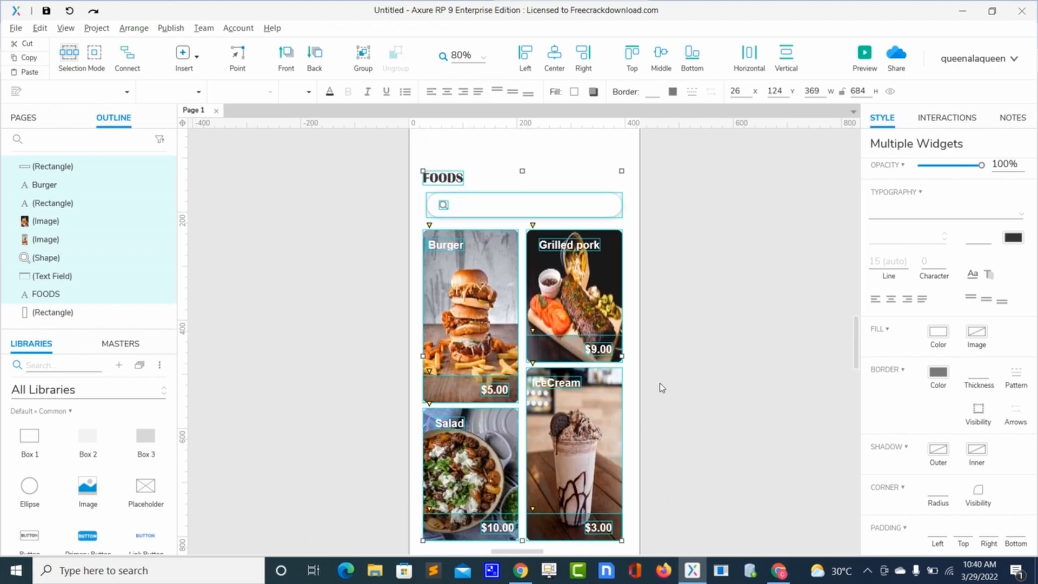
{"action": "scroll", "coordinate": [662, 388], "scroll_direction": "up", "scroll_amount": 1}
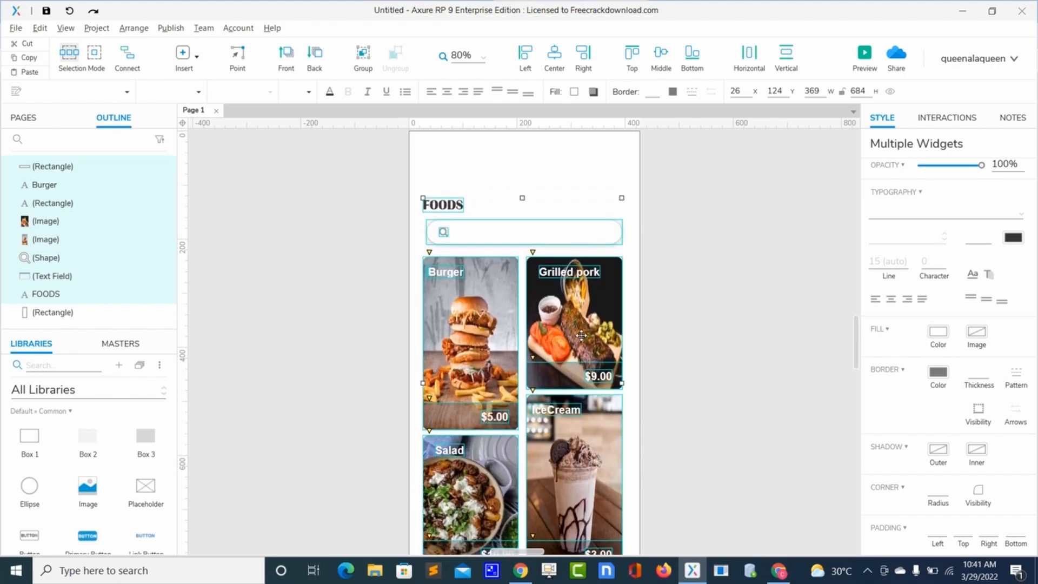
{"action": "left_click_drag", "start_coordinate": [581, 335], "coordinate": [585, 293]}
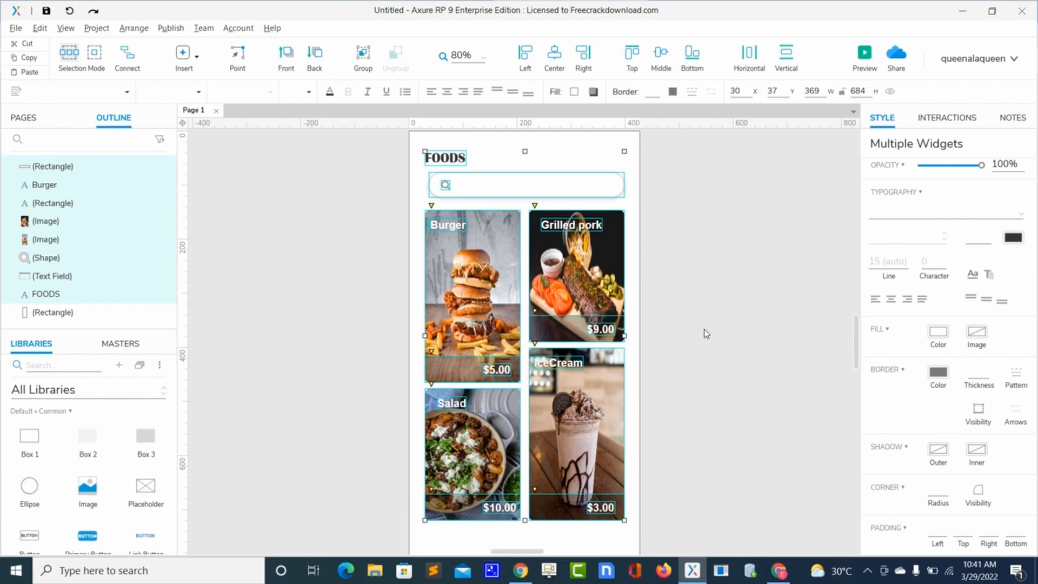
- Lower the selected heading, search field and food cards together to about y 107, and deselect them
{"action": "scroll", "coordinate": [704, 331], "scroll_direction": "down", "scroll_amount": 4}
{"action": "scroll", "coordinate": [706, 333], "scroll_direction": "up", "scroll_amount": 6}
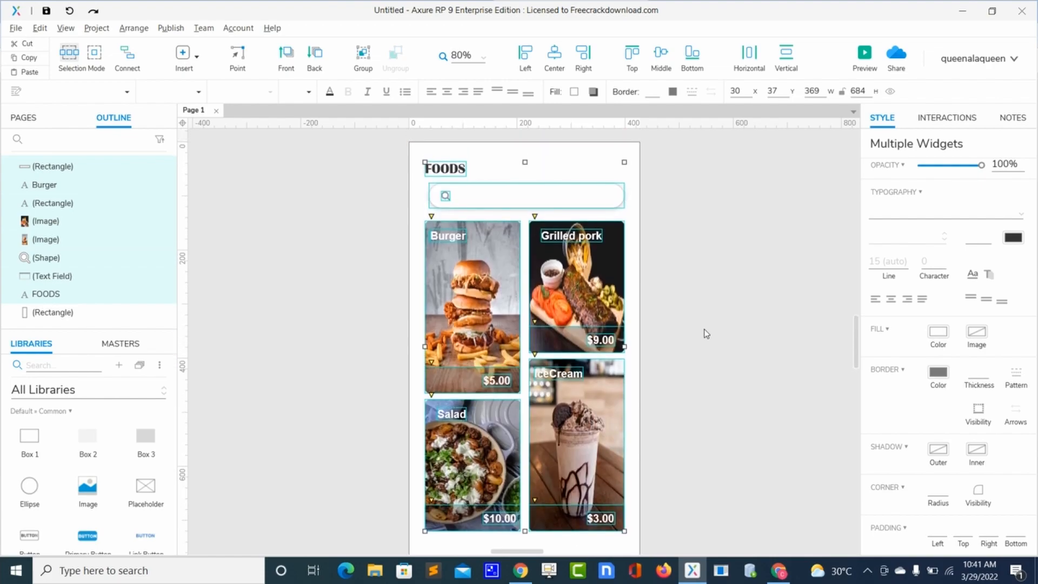
{"action": "scroll", "coordinate": [706, 333], "scroll_direction": "down", "scroll_amount": 4}
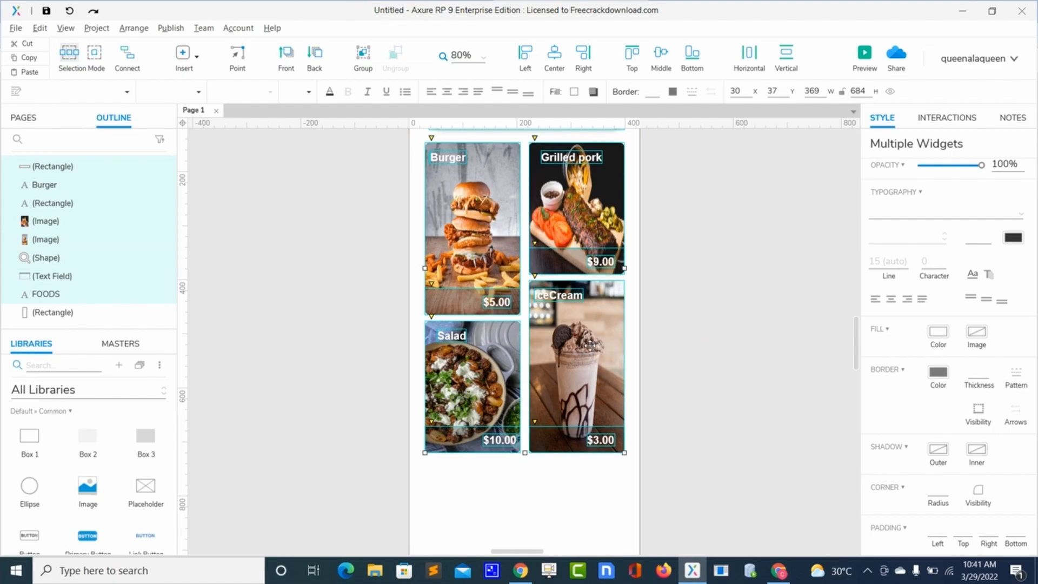
{"action": "left_click_drag", "start_coordinate": [589, 348], "coordinate": [590, 372]}
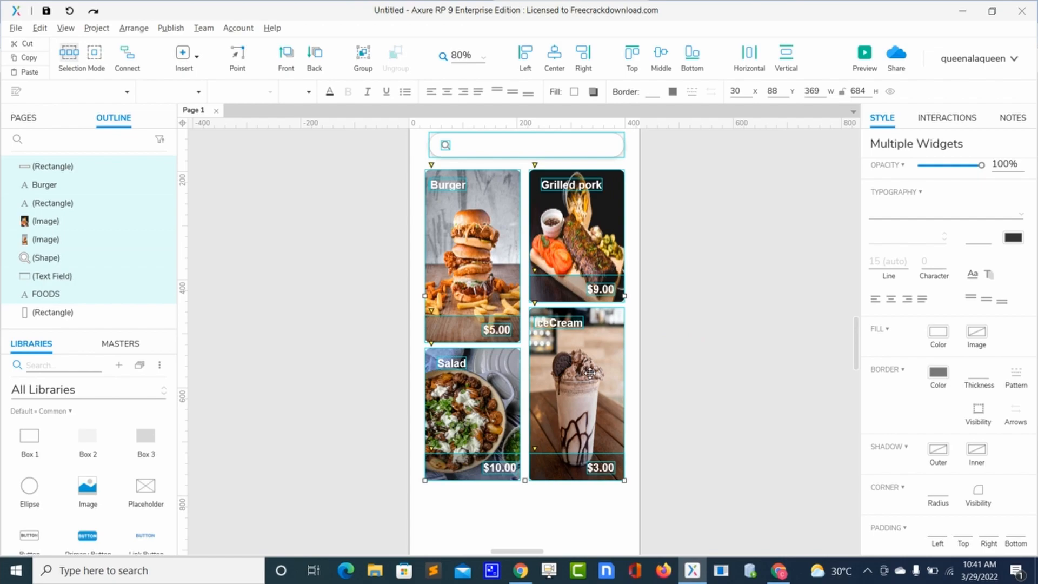
{"action": "scroll", "coordinate": [779, 380], "scroll_direction": "up", "scroll_amount": 4}
{"action": "scroll", "coordinate": [779, 381], "scroll_direction": "down", "scroll_amount": 11}
{"action": "scroll", "coordinate": [778, 381], "scroll_direction": "up", "scroll_amount": 4}
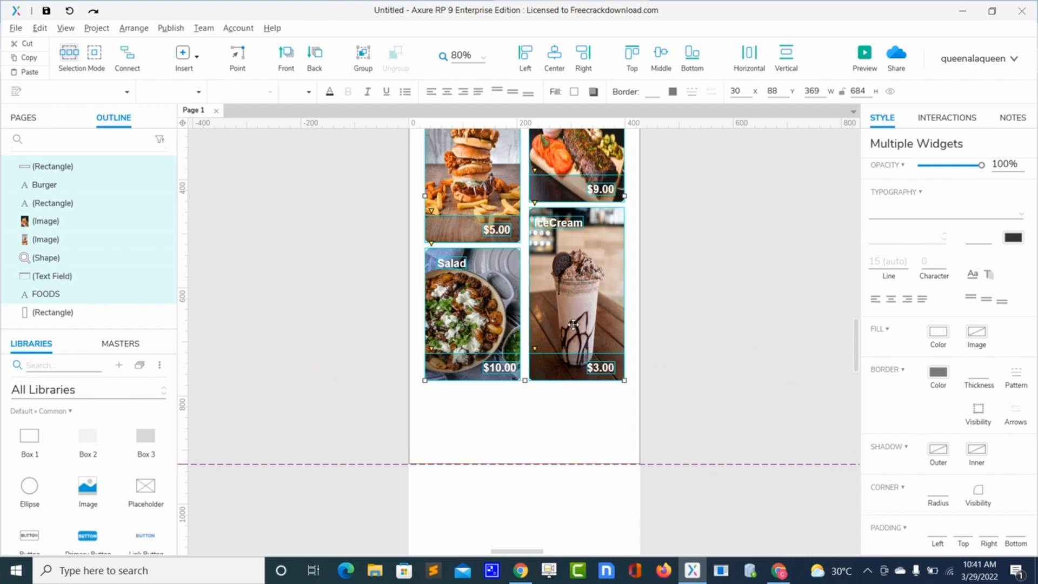
{"action": "mouse_move", "coordinate": [573, 325]}
{"action": "left_mouse_down"}
{"action": "mouse_move", "coordinate": [574, 347]}
{"action": "mouse_move", "coordinate": [571, 336]}
{"action": "left_mouse_up"}
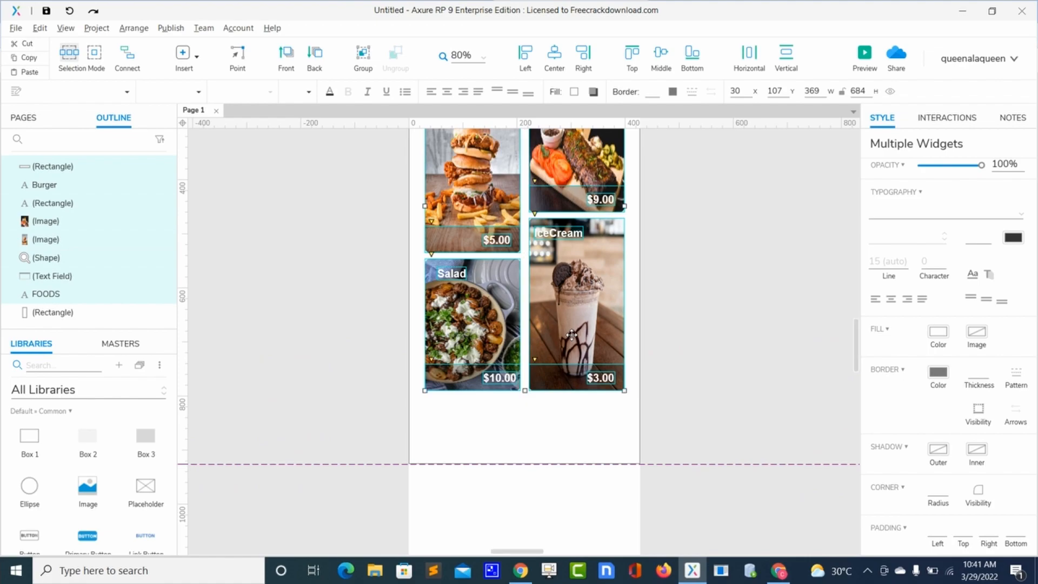
{"action": "left_click", "coordinate": [657, 398]}
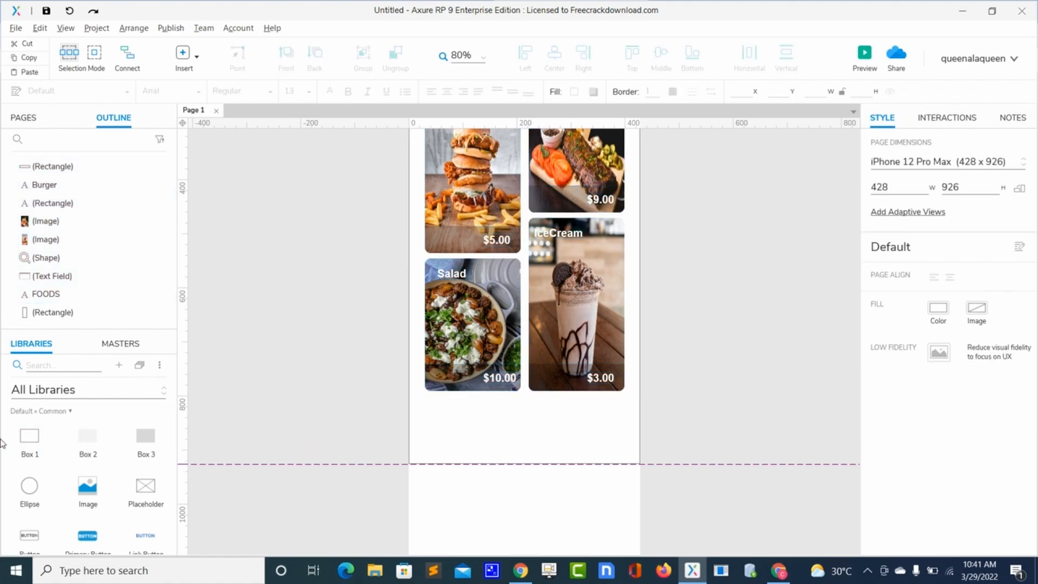
- Add a Box 1 rectangle along the phone screen's bottom edge at about x 2, y 848, sized about 424 by 78
{"action": "left_click_drag", "start_coordinate": [23, 445], "coordinate": [410, 401]}
{"action": "left_click_drag", "start_coordinate": [492, 491], "coordinate": [491, 463]}
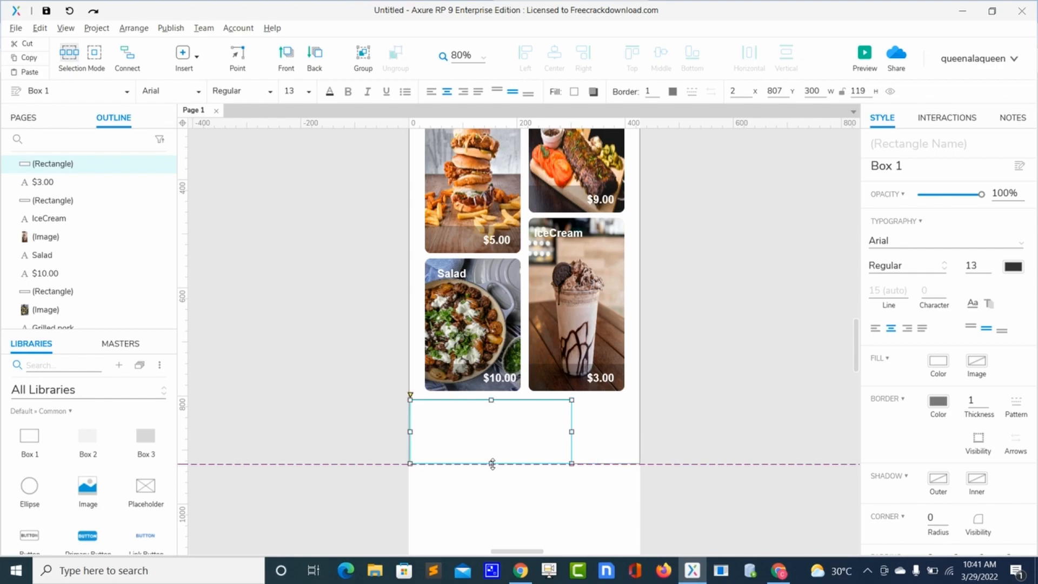
{"action": "left_click_drag", "start_coordinate": [571, 433], "coordinate": [637, 438]}
{"action": "left_click_drag", "start_coordinate": [525, 401], "coordinate": [530, 413]}
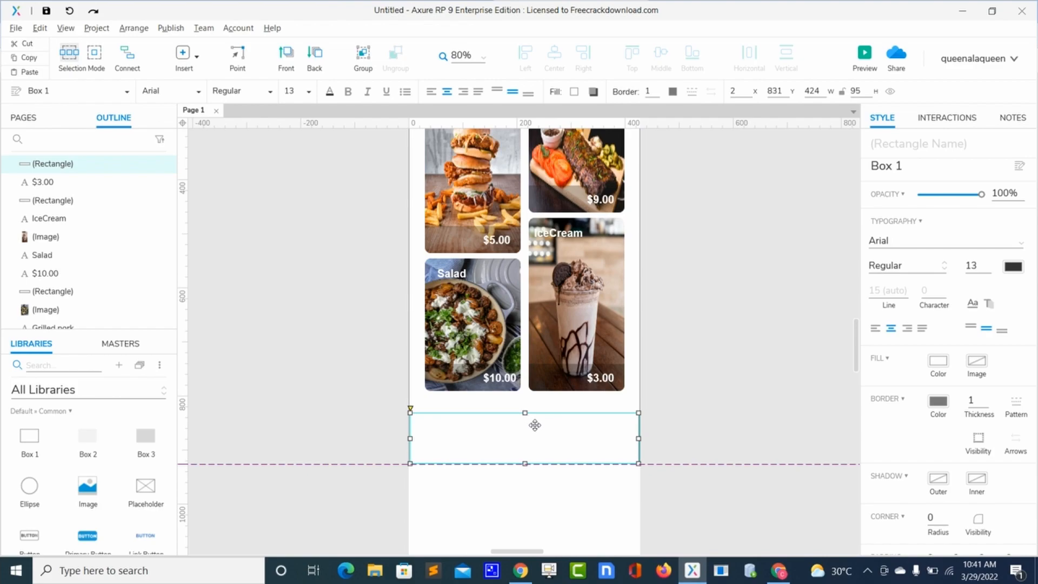
{"action": "left_click_drag", "start_coordinate": [524, 413], "coordinate": [525, 423]}
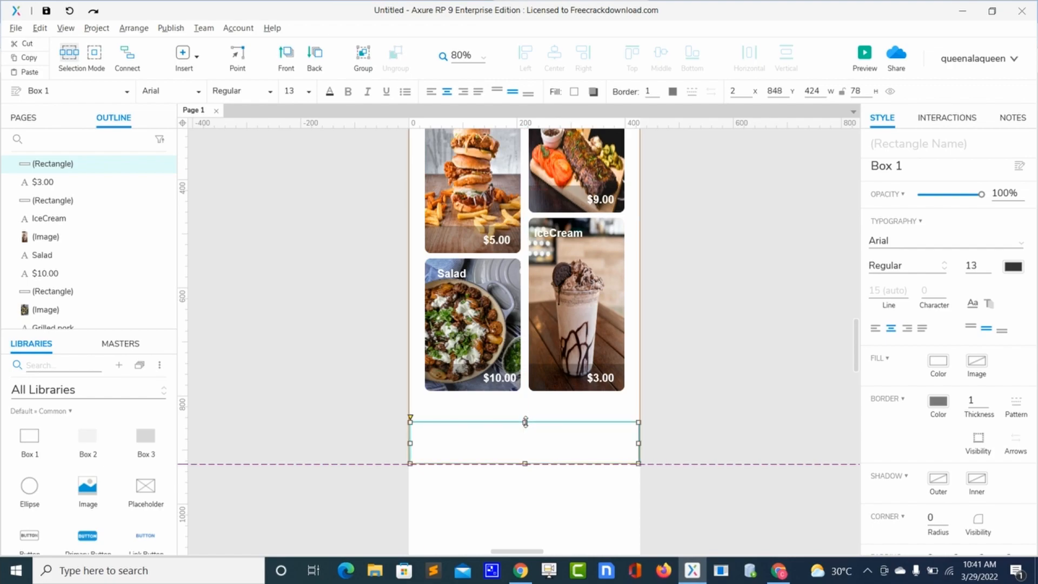
- Give the bottom bar rectangle an outer shadow with X 0, Y -3 and blur 10, adjust the shadow color, and deselect the bar
{"action": "left_click", "coordinate": [945, 485]}
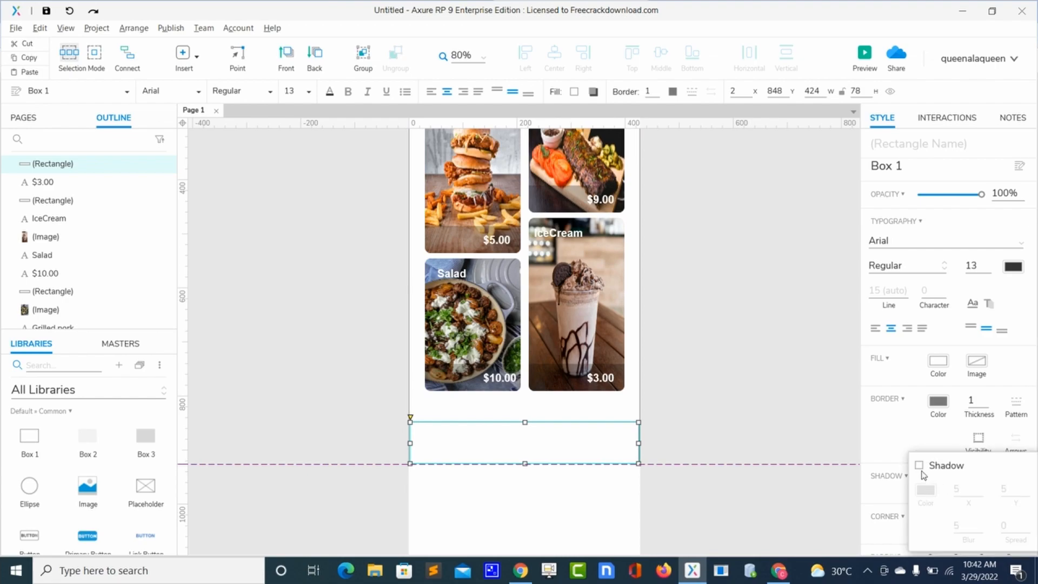
{"action": "left_click", "coordinate": [919, 466]}
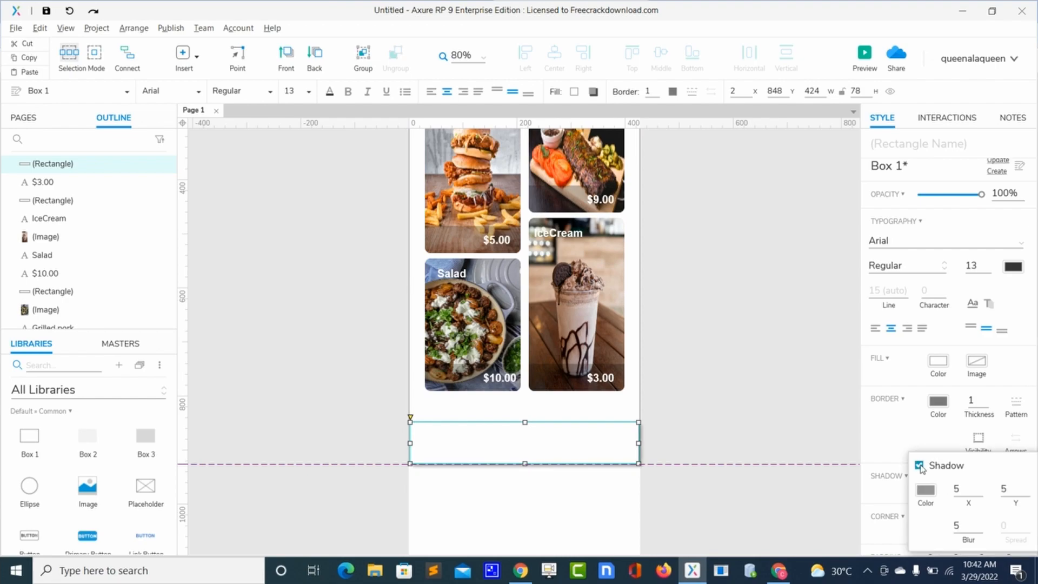
{"action": "double_click", "coordinate": [959, 487]}
{"action": "type", "text": "0"}
{"action": "double_click", "coordinate": [1004, 489]}
{"action": "type", "text": "-3"}
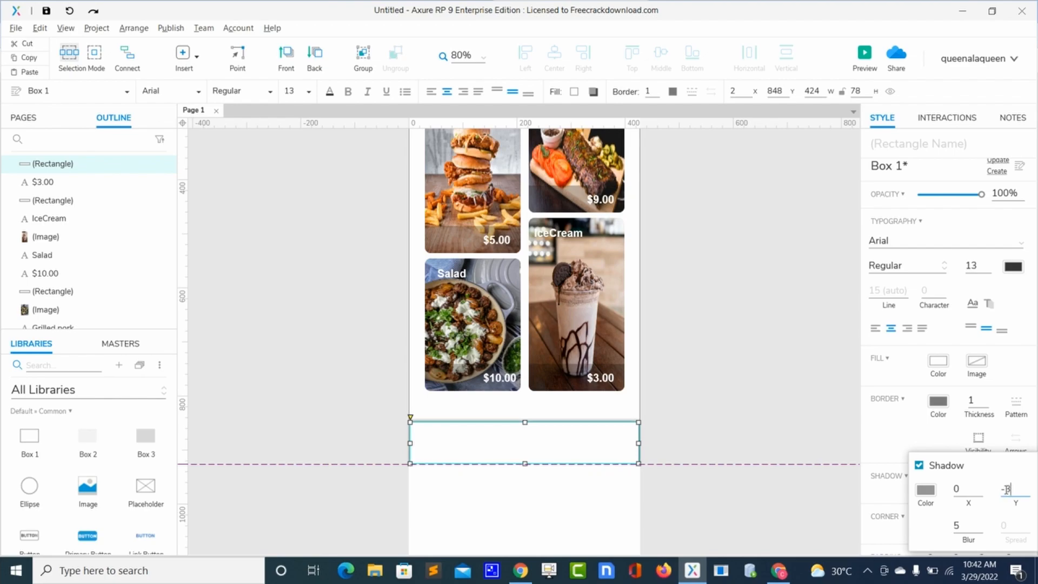
{"action": "double_click", "coordinate": [959, 526]}
{"action": "type", "text": "10"}
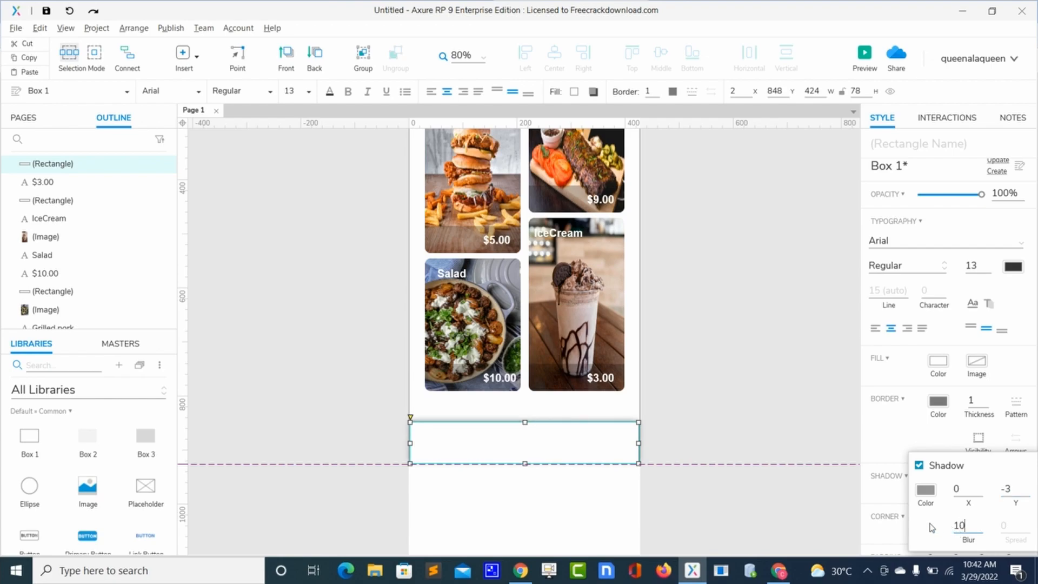
{"action": "left_click", "coordinate": [926, 489]}
{"action": "left_click", "coordinate": [933, 411]}
{"action": "left_click", "coordinate": [770, 418]}
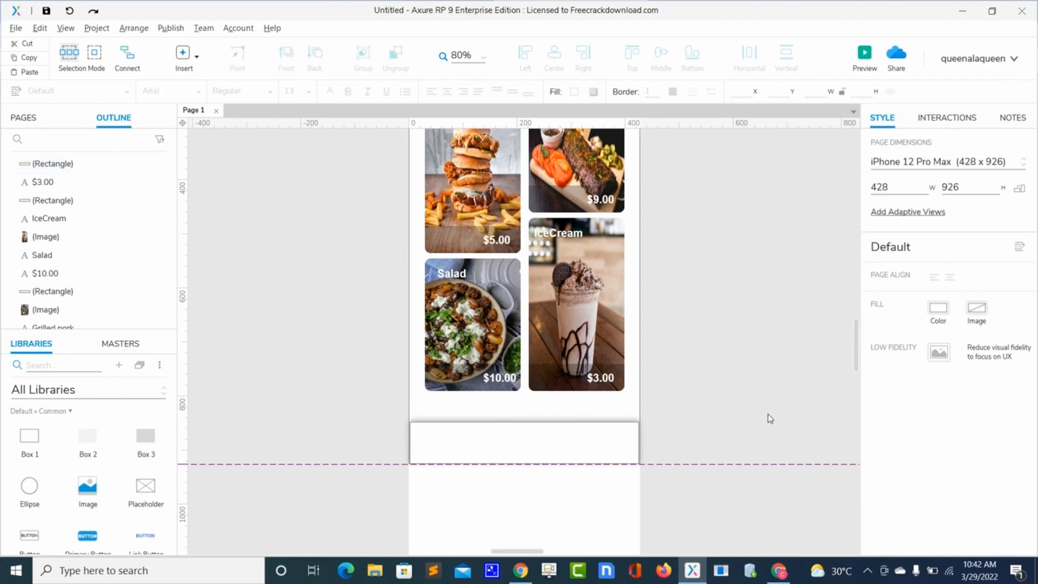
- Set the border thickness of both the bottom bar rectangle and the page-sized background rectangle to 0
{"action": "left_click", "coordinate": [612, 439]}
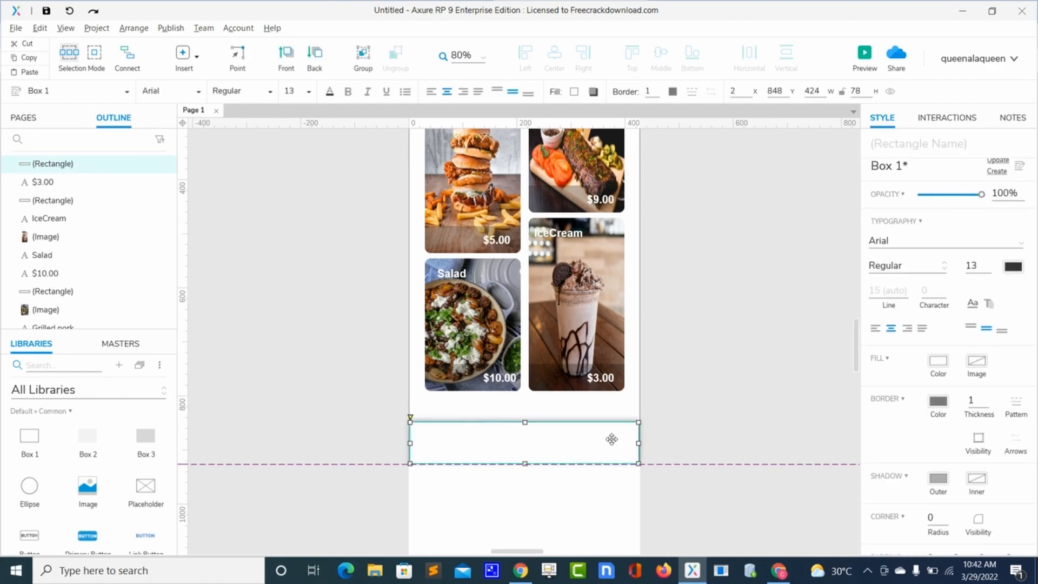
{"action": "left_click", "coordinate": [626, 410], "text": "ctrl"}
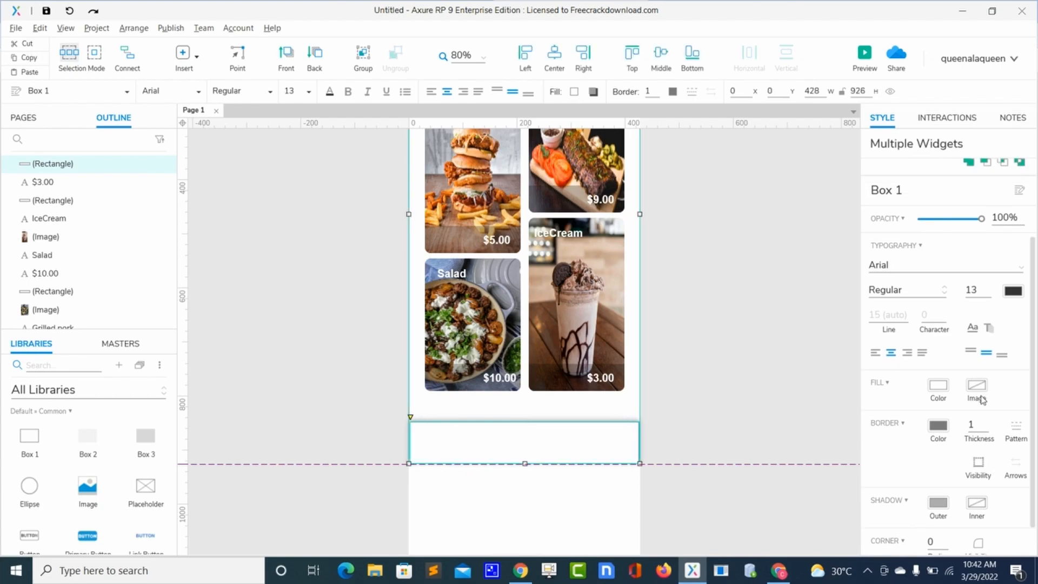
{"action": "double_click", "coordinate": [971, 424]}
{"action": "type", "text": "0"}
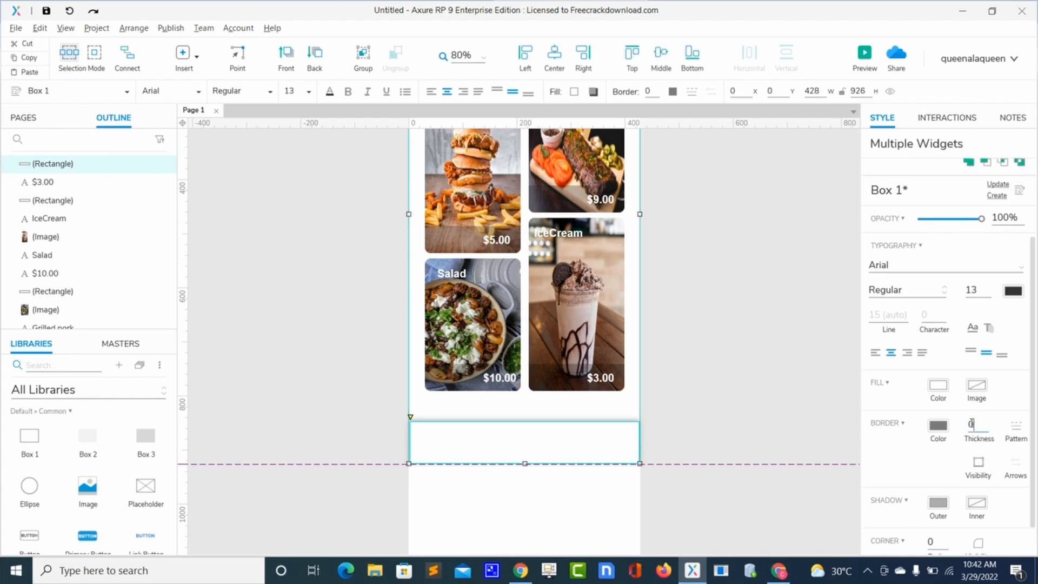
{"action": "left_click", "coordinate": [719, 417]}
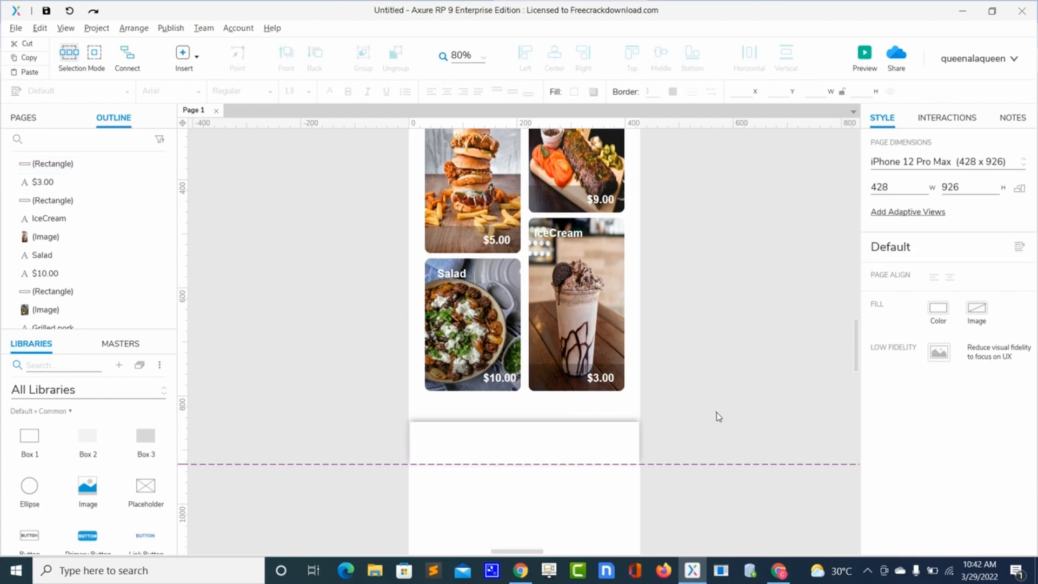
- Fine-tune the color of the bottom bar's outer shadow and deselect the bar
{"action": "left_click", "coordinate": [628, 437]}
{"action": "left_click", "coordinate": [936, 482]}
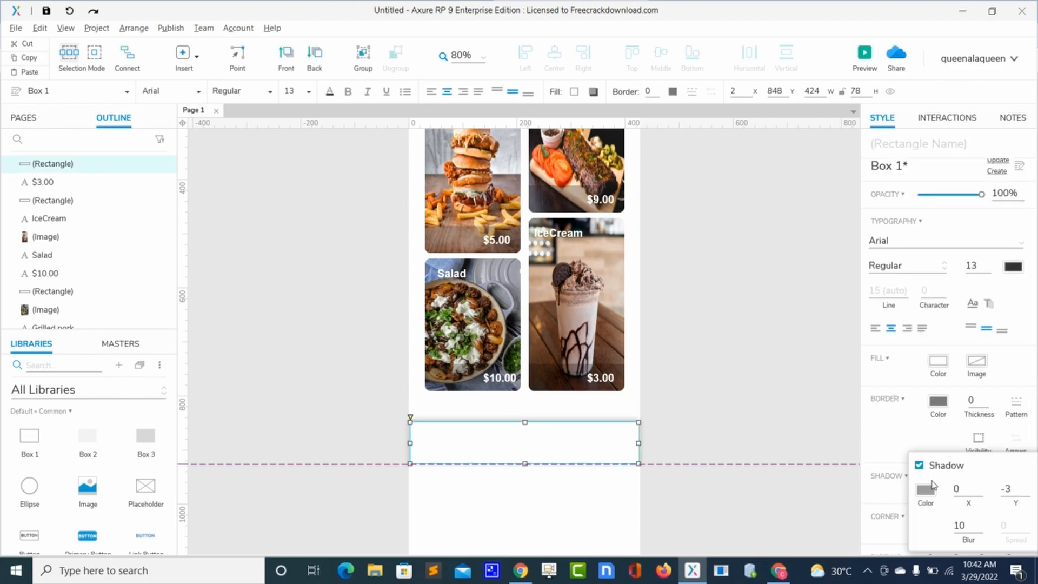
{"action": "left_click", "coordinate": [926, 490]}
{"action": "left_click", "coordinate": [931, 409]}
{"action": "left_click", "coordinate": [824, 406]}
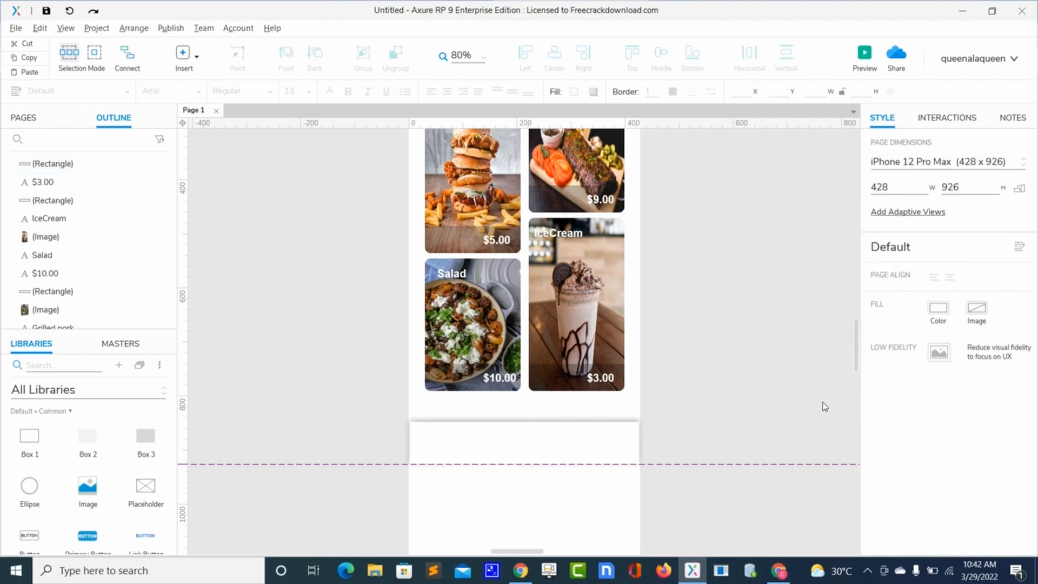
- Preview the food screen in the browser, reload it to check the layout, and switch back to Axure RP
{"action": "left_click", "coordinate": [865, 57]}
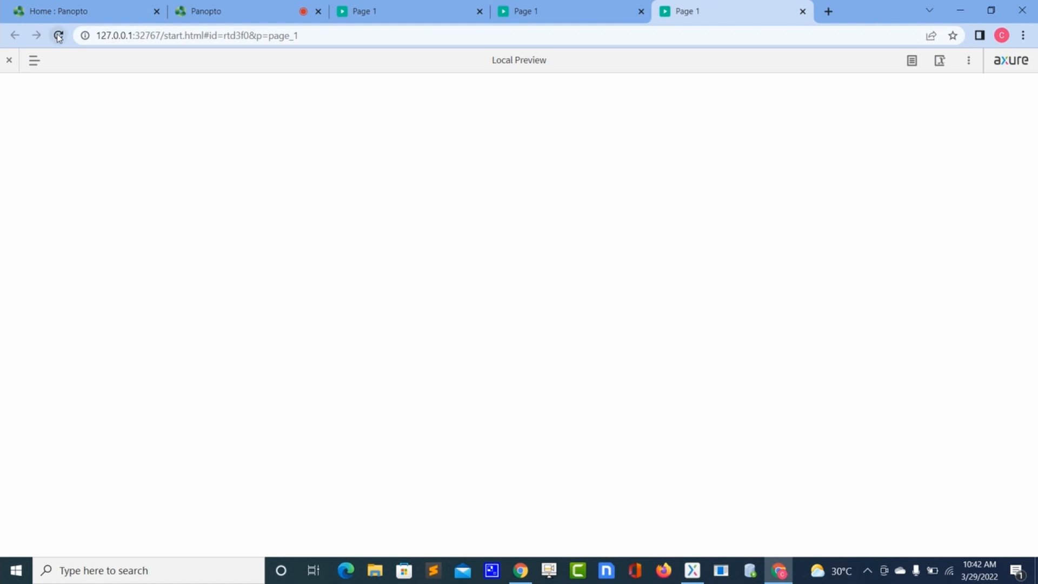
{"action": "left_click", "coordinate": [59, 36]}
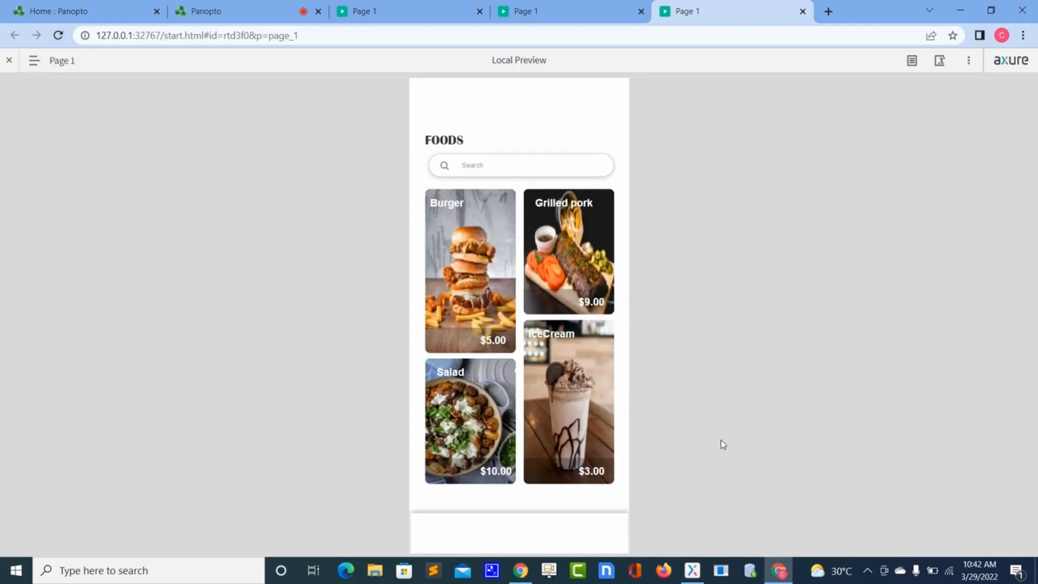
{"action": "key", "text": "alt+Tab"}
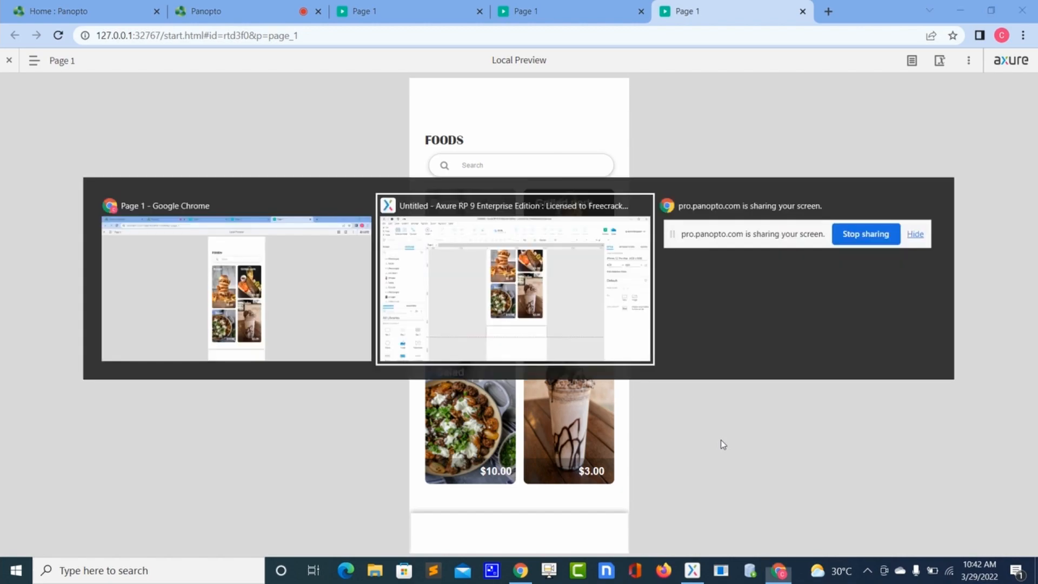
- Search the libraries for "cog" and place a Cog icon at the bottom bar's left end, at about x 24, y 862
{"action": "left_click", "coordinate": [39, 364]}
{"action": "type", "text": "c"}
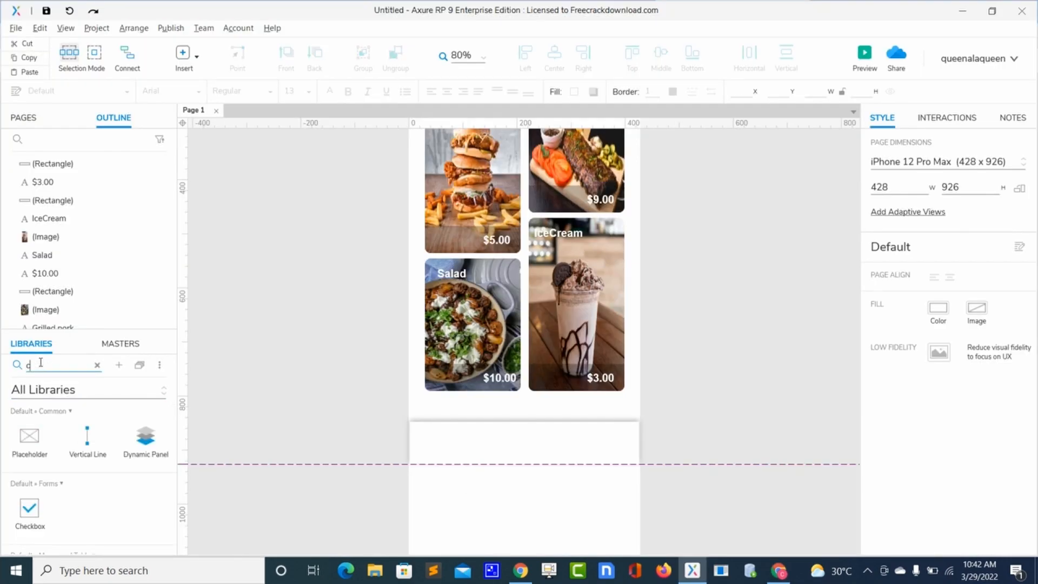
{"action": "type", "text": "og"}
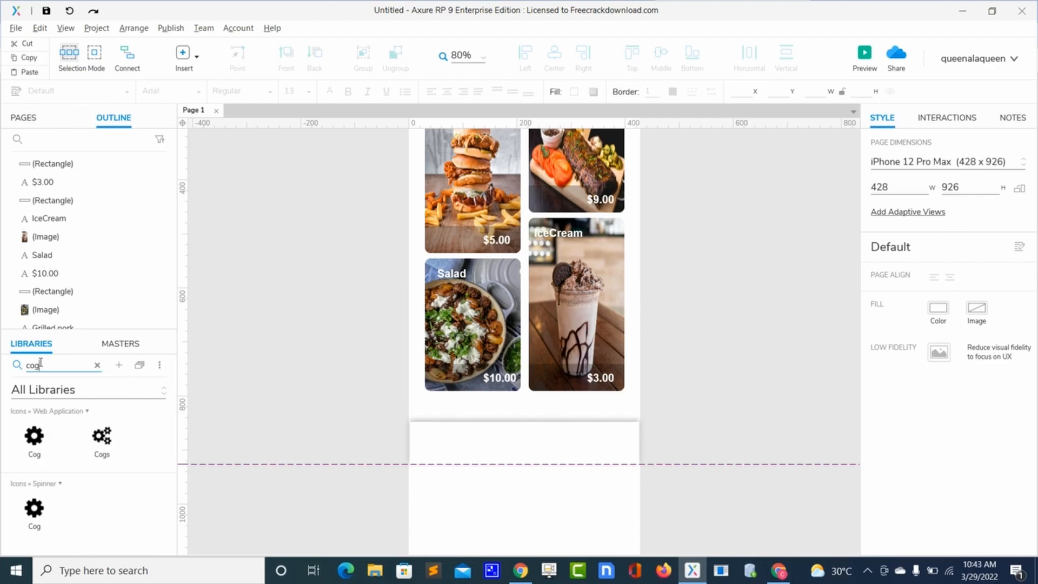
{"action": "left_click_drag", "start_coordinate": [34, 438], "coordinate": [425, 432]}
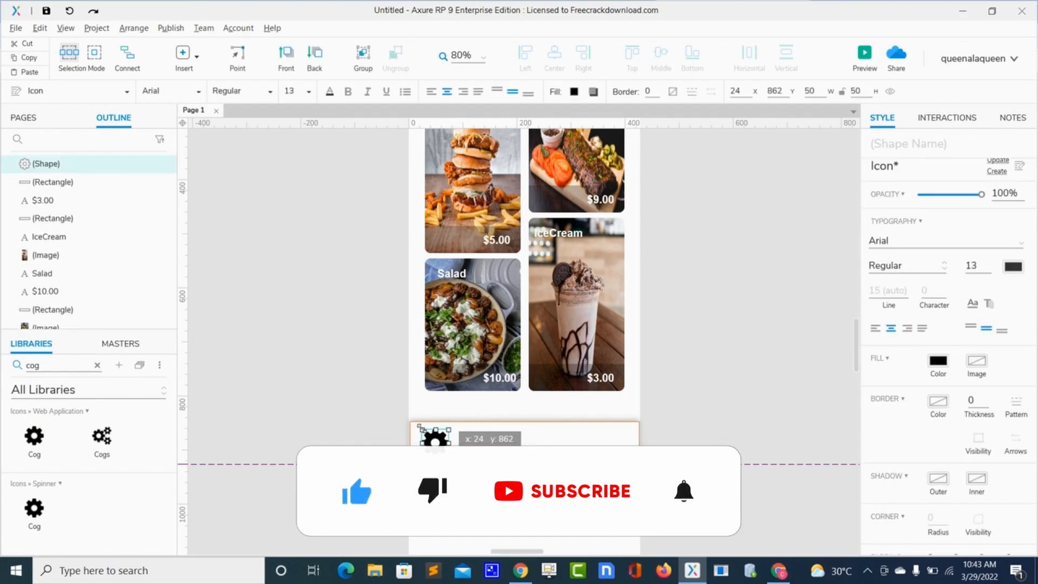
- Fill the cog icon with black at 33% opacity and shrink it to about 27 by 27 at about x 30, y 874
{"action": "left_click", "coordinate": [935, 361]}
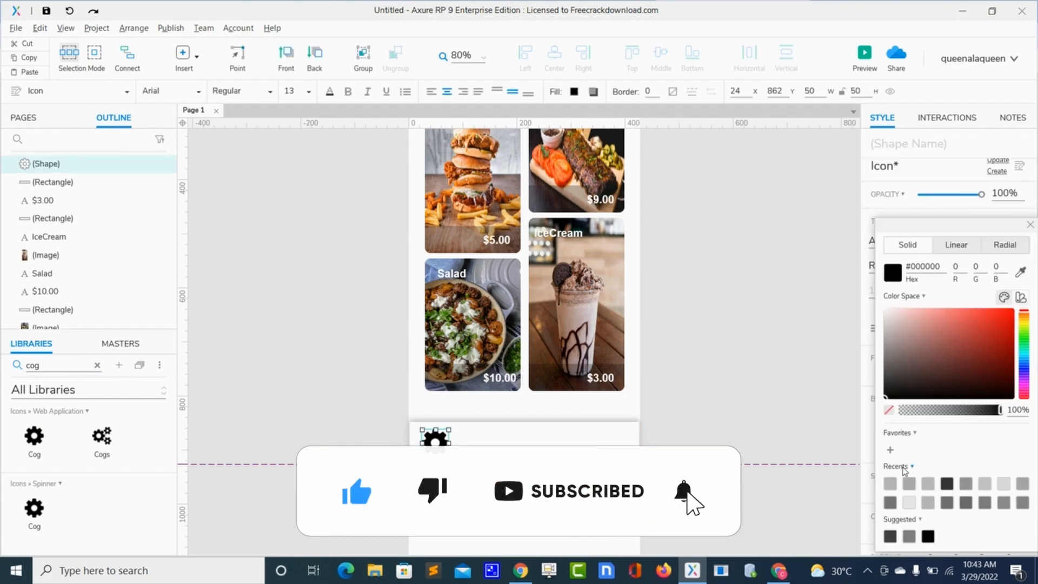
{"action": "left_click", "coordinate": [909, 484]}
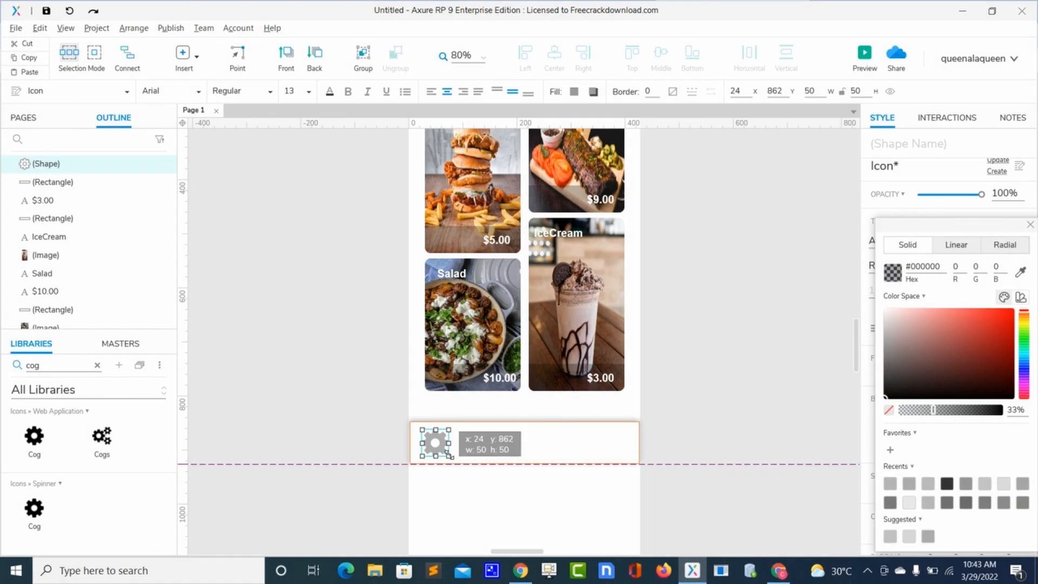
{"action": "mouse_move", "coordinate": [449, 456]}
{"action": "left_mouse_down"}
{"action": "mouse_move", "coordinate": [434, 439]}
{"action": "mouse_move", "coordinate": [436, 447]}
{"action": "left_mouse_up"}
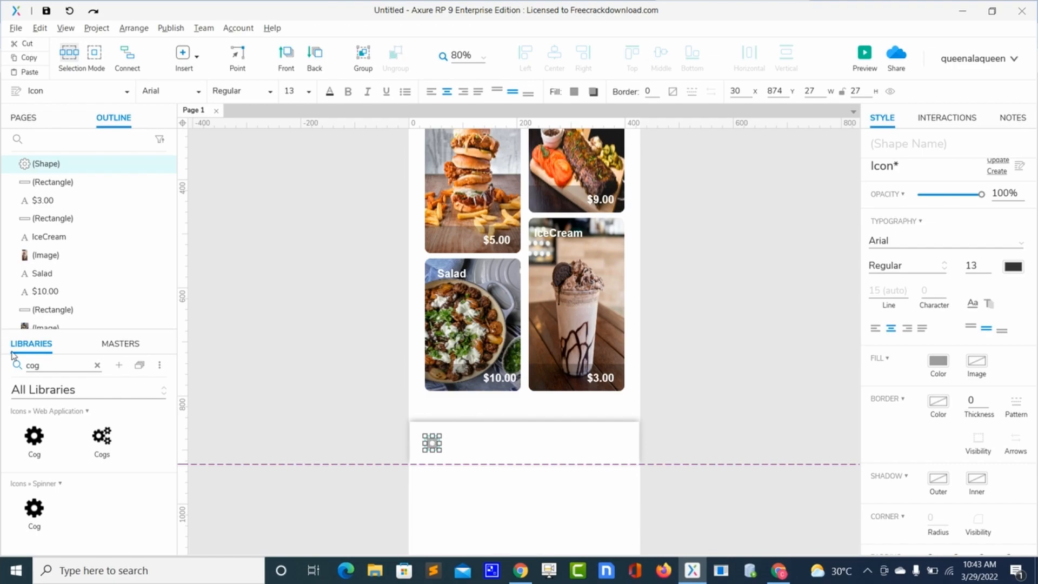
- Search the libraries for "shopp" and place a Shopping Basket icon beside the cog at about x 80, y 866
{"action": "key", "text": "BackSpace"}
{"action": "key", "text": "BackSpace"}
{"action": "key", "text": "BackSpace"}
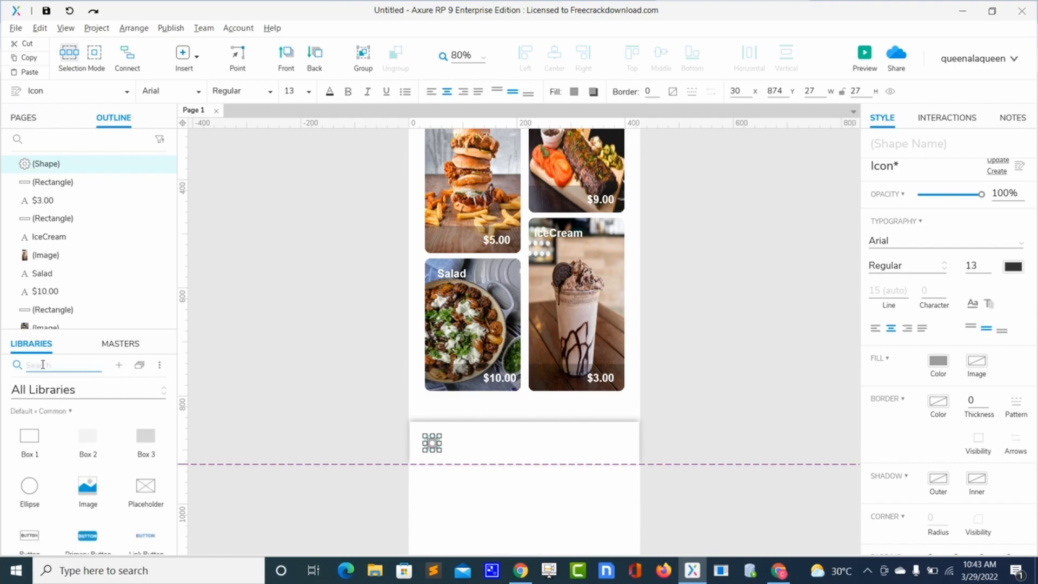
{"action": "type", "text": "shopp"}
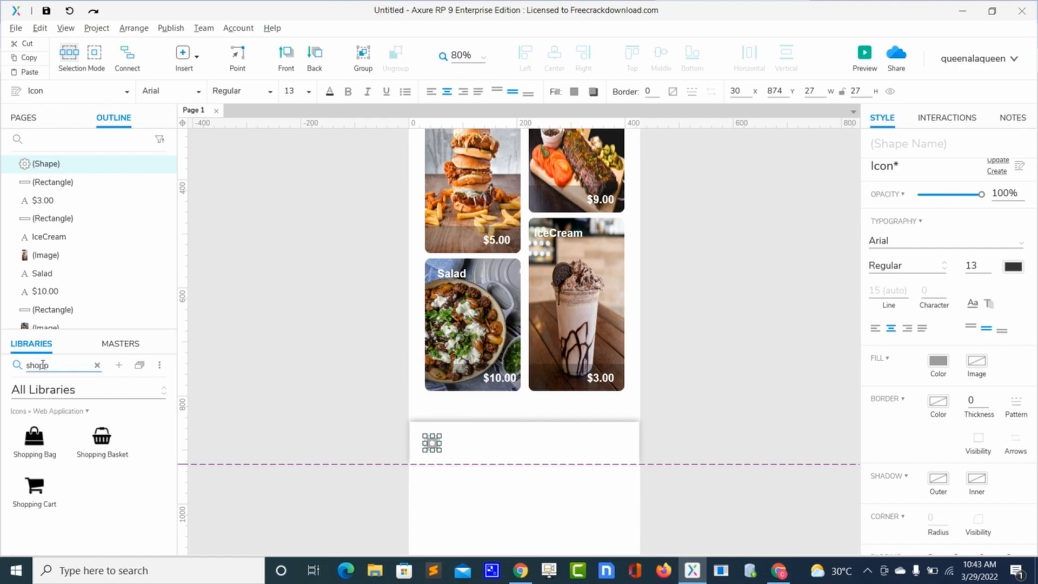
{"action": "left_click_drag", "start_coordinate": [102, 437], "coordinate": [465, 442]}
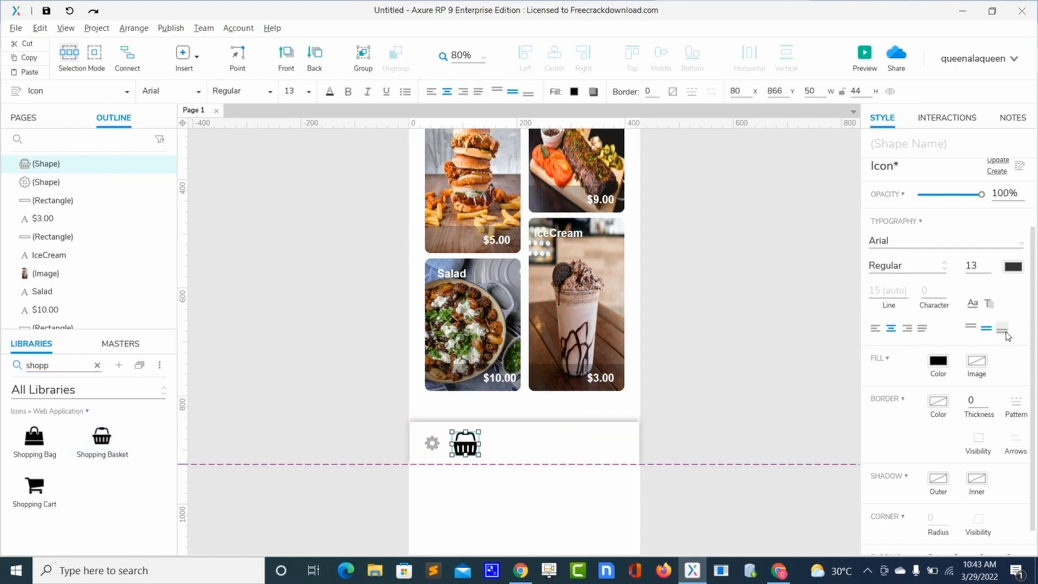
- Fill the basket icon with black at 33% opacity, shrink it to about 31 by 27 and position it at about x 102, y 874
{"action": "left_click", "coordinate": [943, 363]}
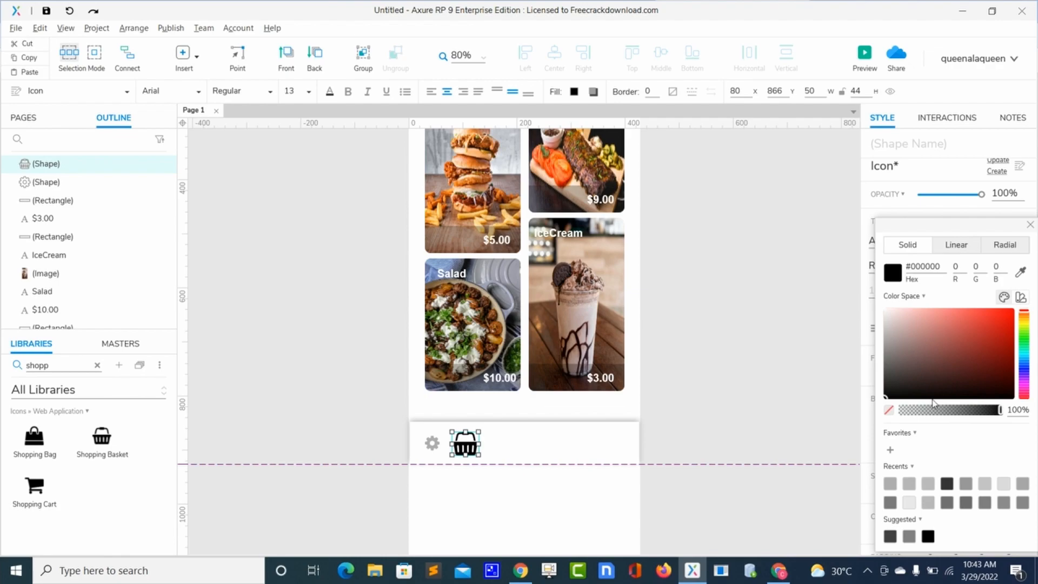
{"action": "left_click", "coordinate": [891, 482]}
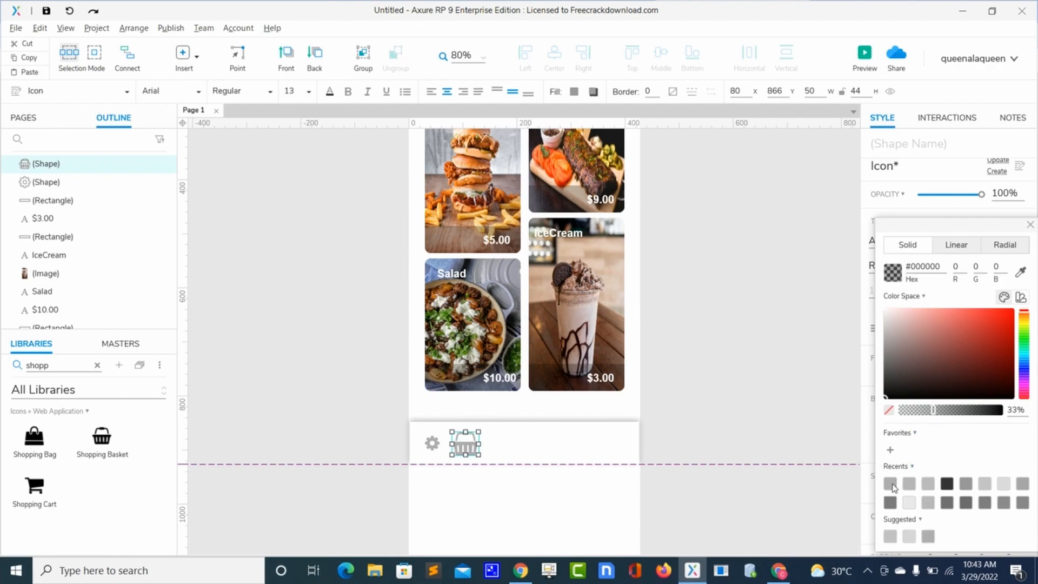
{"action": "left_click", "coordinate": [533, 451]}
{"action": "left_click", "coordinate": [476, 451]}
{"action": "mouse_move", "coordinate": [476, 453]}
{"action": "left_mouse_down"}
{"action": "mouse_move", "coordinate": [473, 431]}
{"action": "mouse_move", "coordinate": [473, 445]}
{"action": "left_mouse_up"}
{"action": "left_click", "coordinate": [473, 450]}
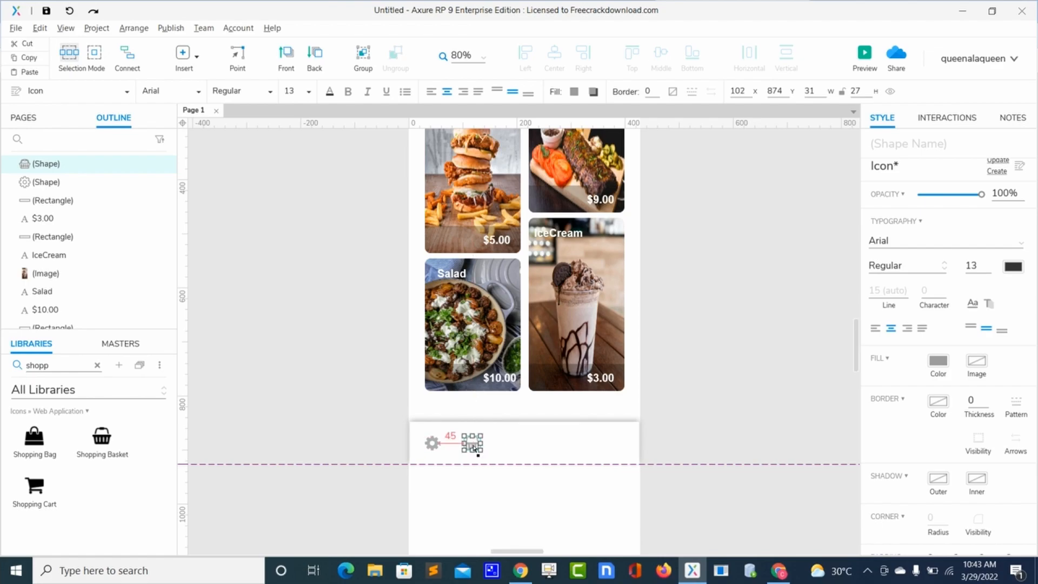
- Clear the library search and place an Ellipse to the right of the basket icon at about x 153, y 841
{"action": "key", "text": "BackSpace"}
{"action": "key", "text": "BackSpace"}
{"action": "key", "text": "BackSpace"}
{"action": "key", "text": "BackSpace"}
{"action": "key", "text": "BackSpace"}
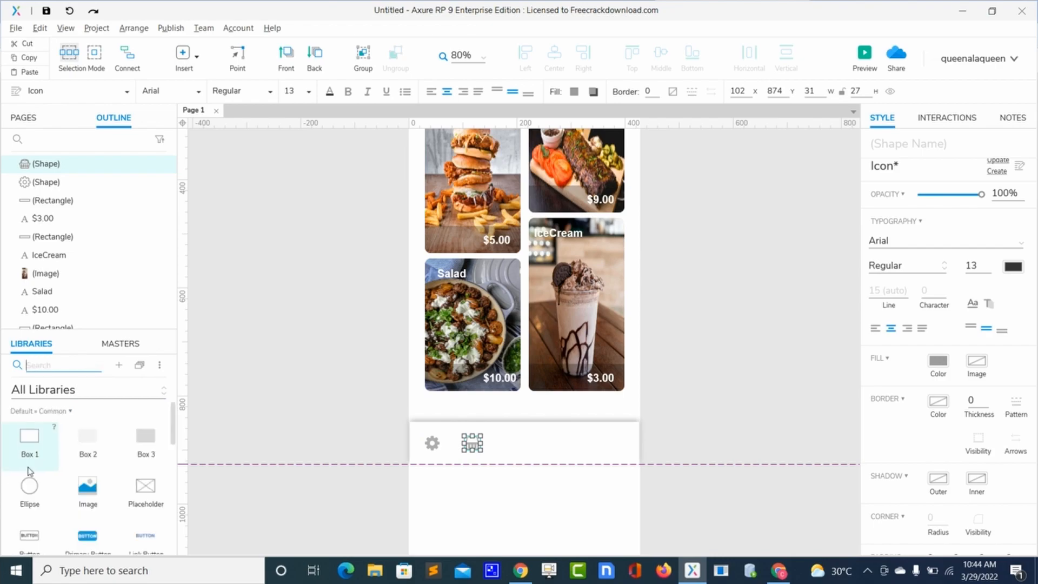
{"action": "left_click_drag", "start_coordinate": [30, 487], "coordinate": [489, 417]}
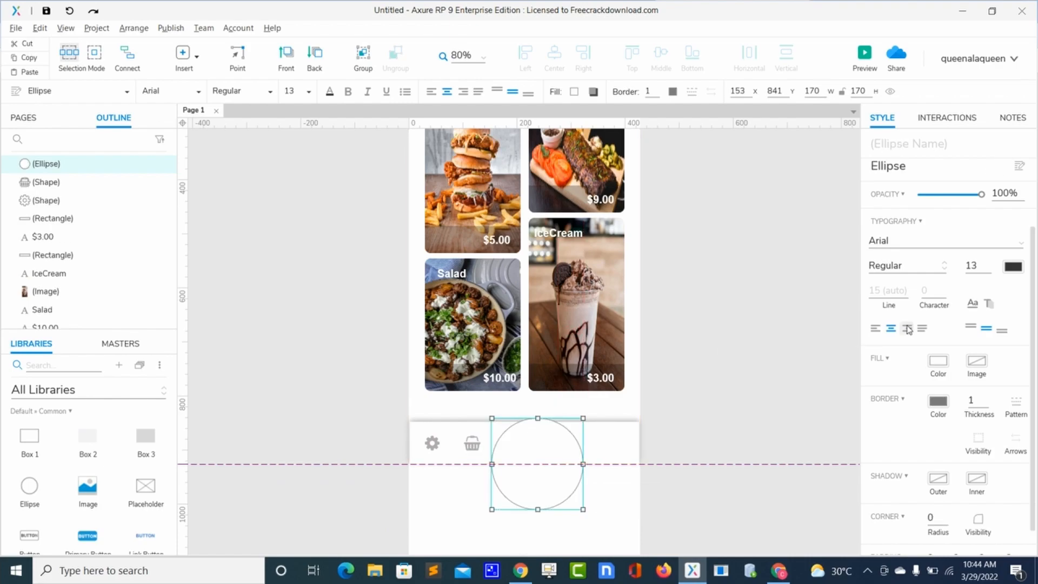
- Set the ellipse's width and height to 62
{"action": "left_click", "coordinate": [885, 218]}
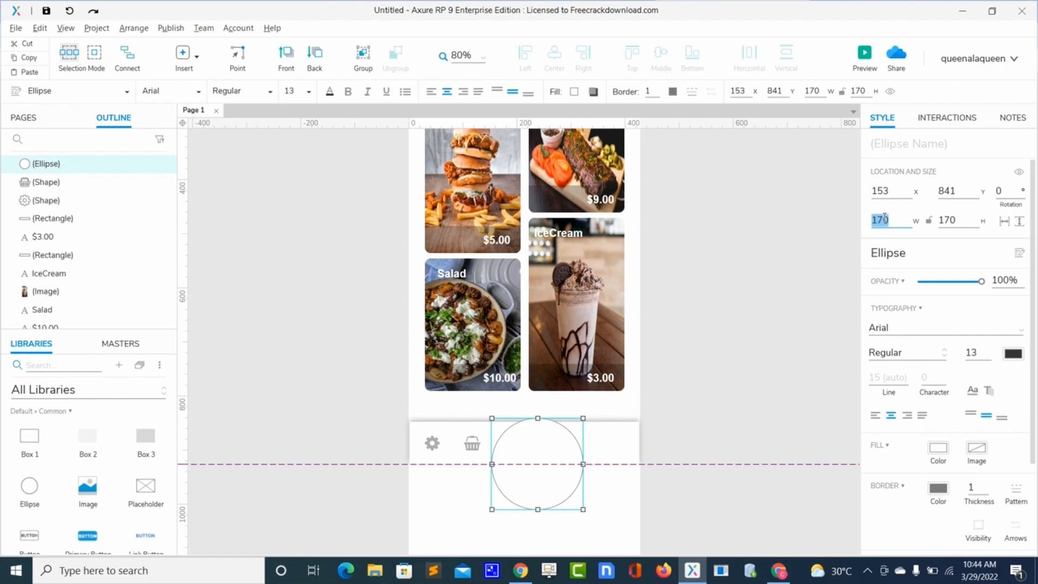
{"action": "type", "text": "62"}
{"action": "left_click", "coordinate": [945, 218]}
{"action": "type", "text": "62"}
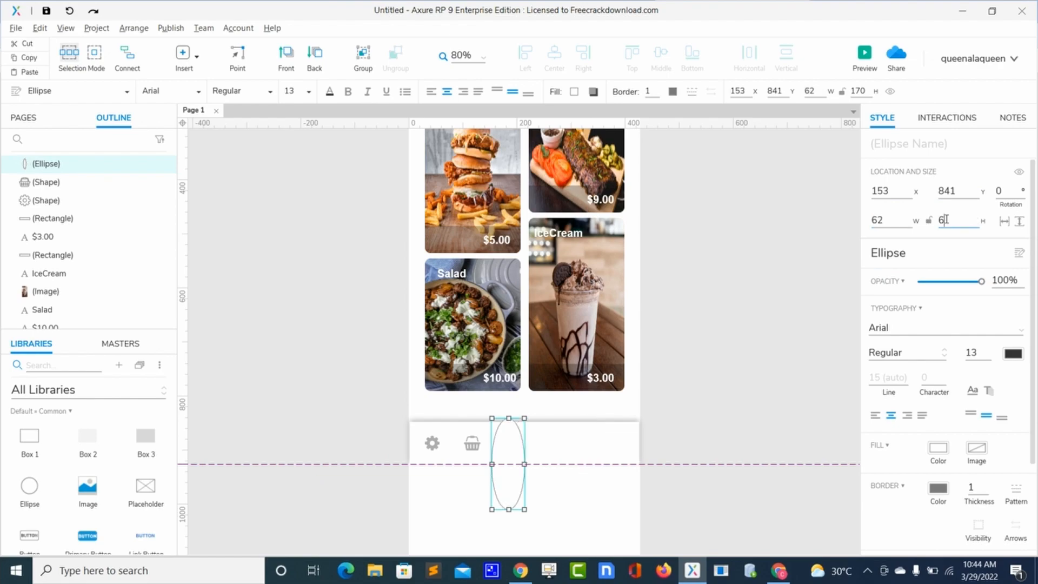
{"action": "left_click", "coordinate": [559, 448]}
- Move the circle to the middle of the bottom bar at about x 183, y 857
{"action": "left_click", "coordinate": [516, 442]}
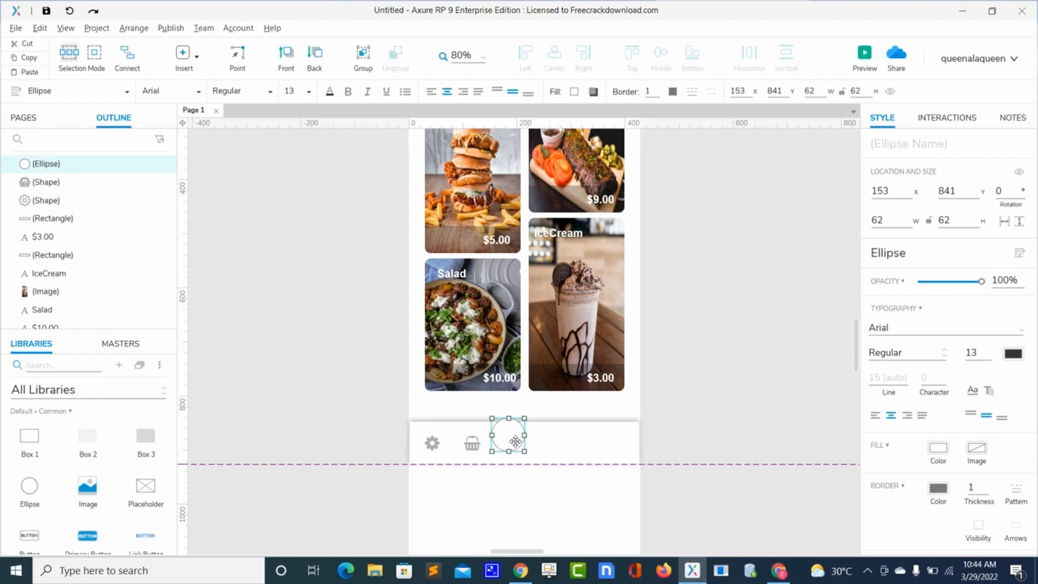
{"action": "left_click_drag", "start_coordinate": [516, 442], "coordinate": [531, 448]}
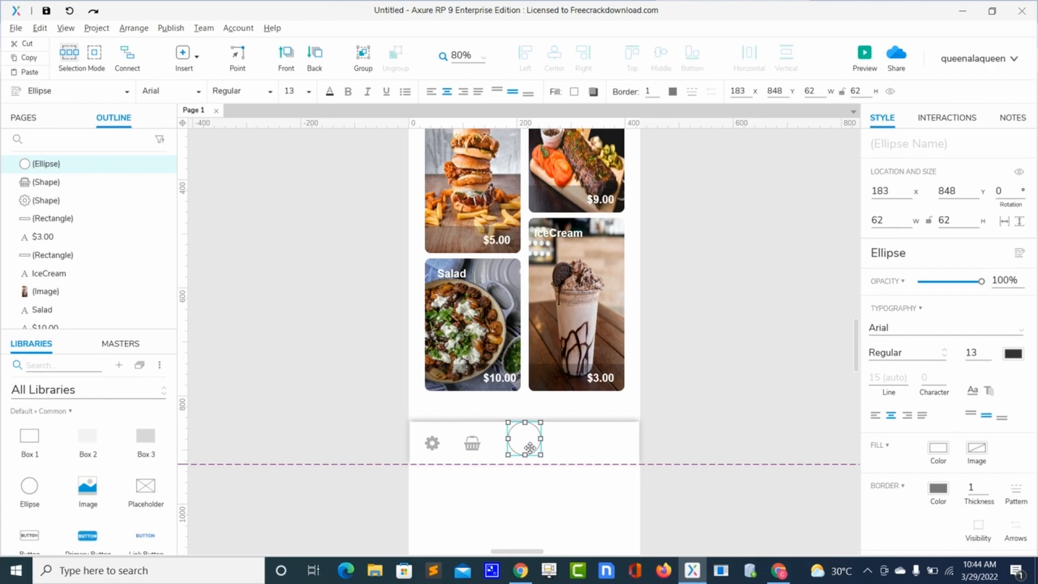
{"action": "left_click_drag", "start_coordinate": [530, 454], "coordinate": [531, 452]}
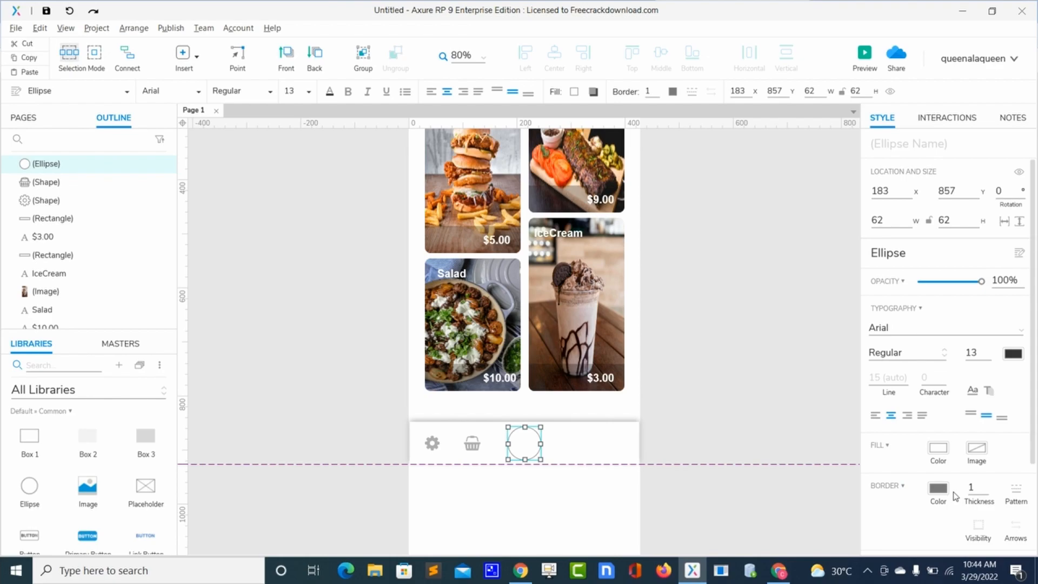
- Add an inner shadow to the circle with X and Y offsets of 1 and a semi-transparent black colour
{"action": "scroll", "coordinate": [957, 478], "scroll_direction": "down", "scroll_amount": 2}
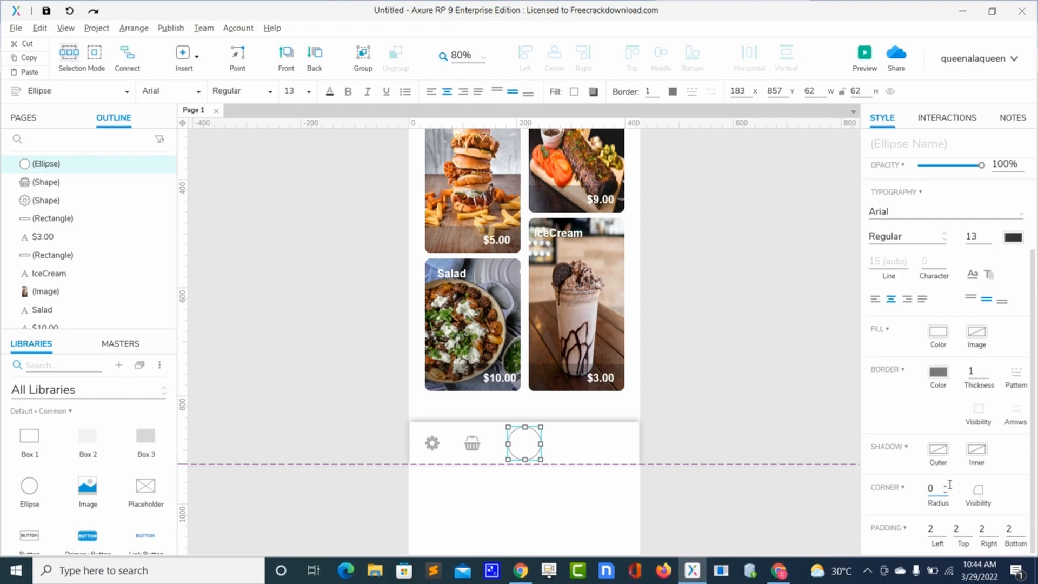
{"action": "left_click", "coordinate": [977, 451]}
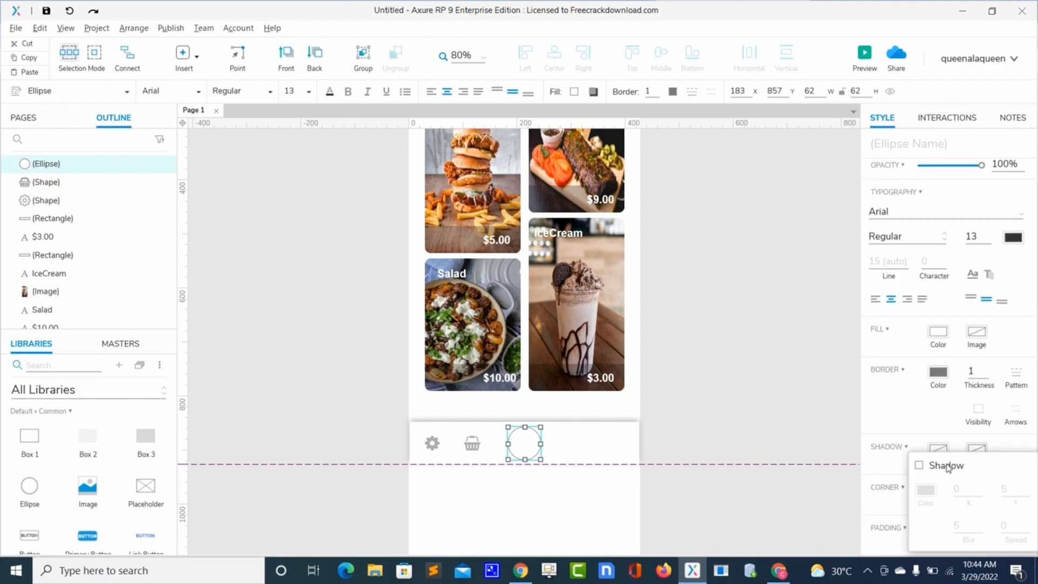
{"action": "left_click", "coordinate": [920, 467]}
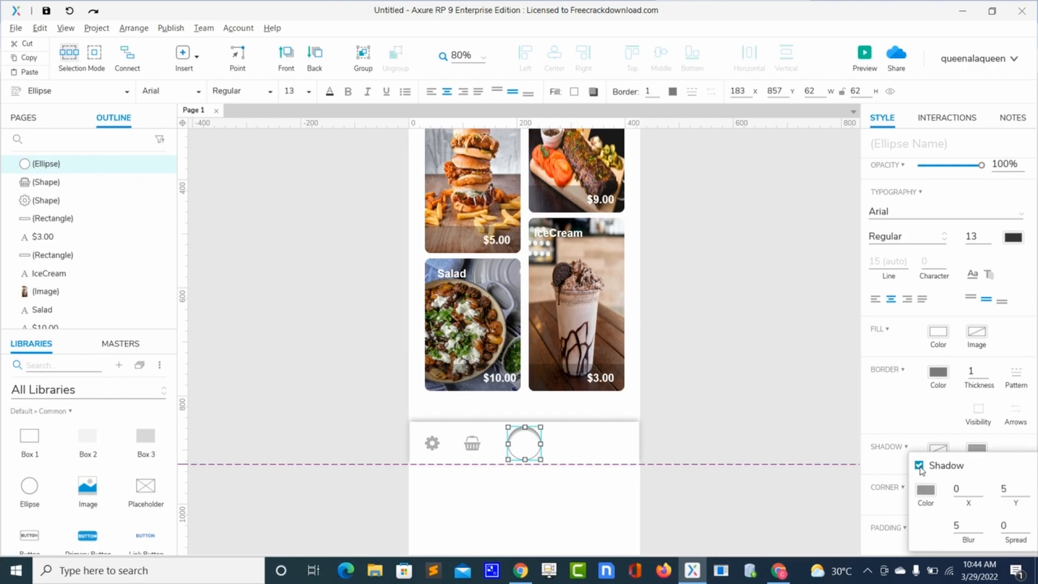
{"action": "left_click", "coordinate": [957, 488]}
{"action": "type", "text": "1"}
{"action": "left_click", "coordinate": [1004, 489]}
{"action": "type", "text": "1"}
{"action": "left_click", "coordinate": [926, 492]}
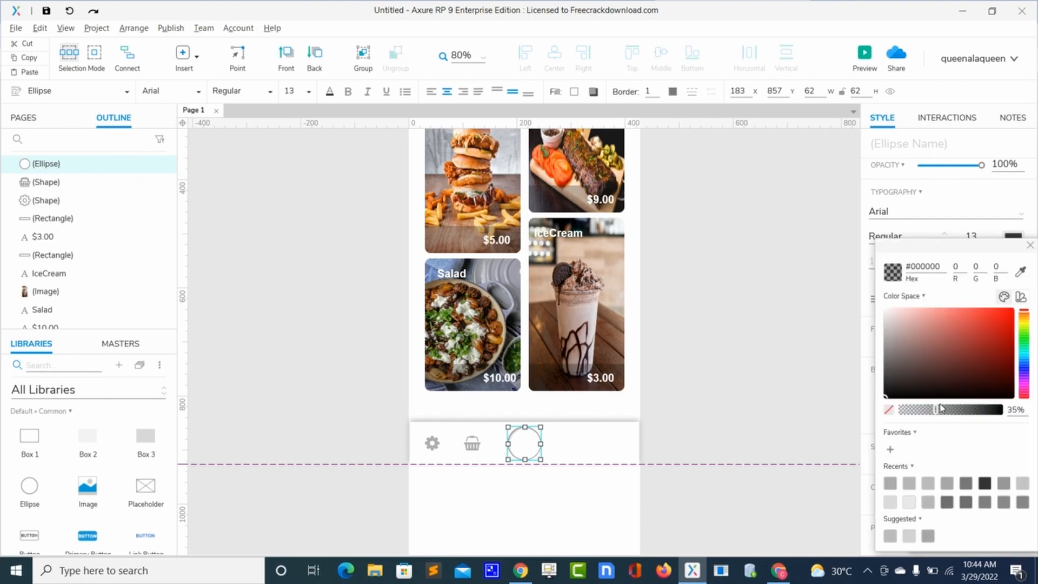
{"action": "left_click_drag", "start_coordinate": [933, 414], "coordinate": [943, 414]}
{"action": "left_click", "coordinate": [606, 444]}
- Search the library for "hom", place the Home icon inside the circle and fill it with the recent semi-transparent grey
{"action": "left_click", "coordinate": [35, 363]}
{"action": "type", "text": "hom"}
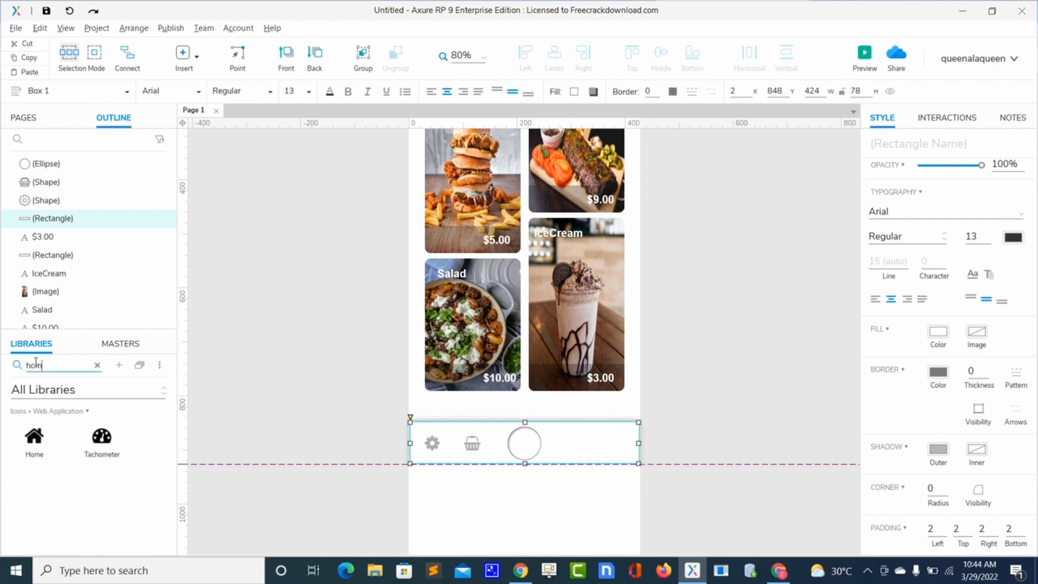
{"action": "left_click_drag", "start_coordinate": [34, 436], "coordinate": [512, 436]}
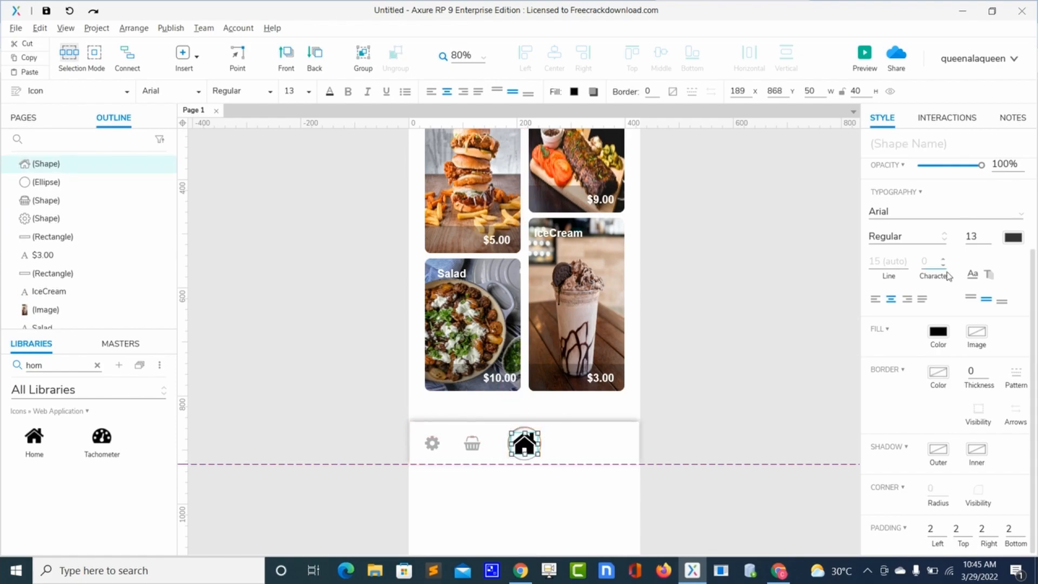
{"action": "left_click", "coordinate": [939, 332]}
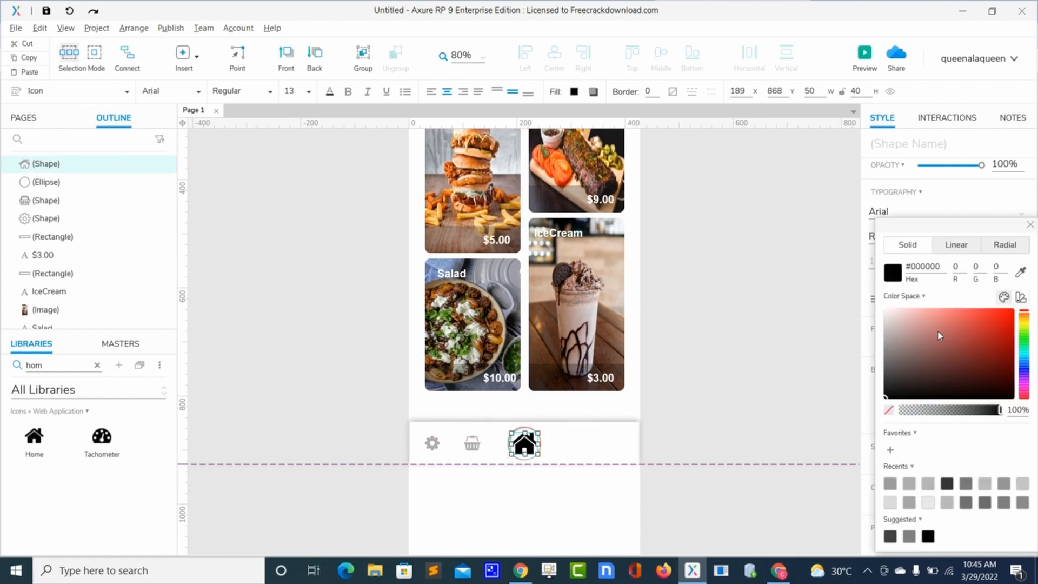
{"action": "left_click", "coordinate": [890, 484]}
{"action": "left_click", "coordinate": [570, 453]}
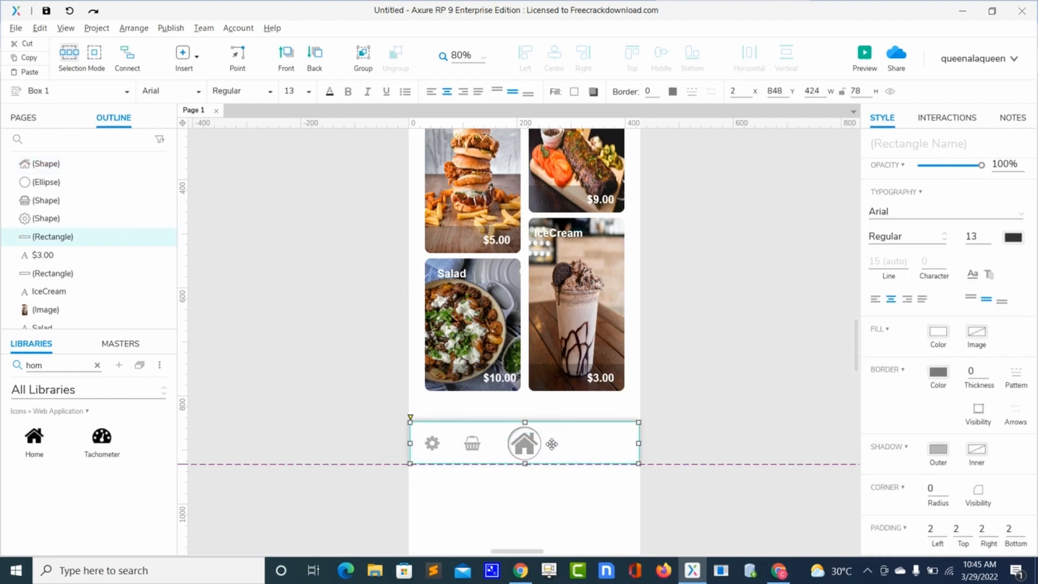
- Shrink the home icon to about 37 by 30 and centre it in the circle at about x 196, y 873
{"action": "left_click", "coordinate": [528, 438]}
{"action": "left_click_drag", "start_coordinate": [540, 457], "coordinate": [528, 447]}
{"action": "left_click", "coordinate": [539, 451], "text": "shift"}
{"action": "left_click", "coordinate": [530, 446]}
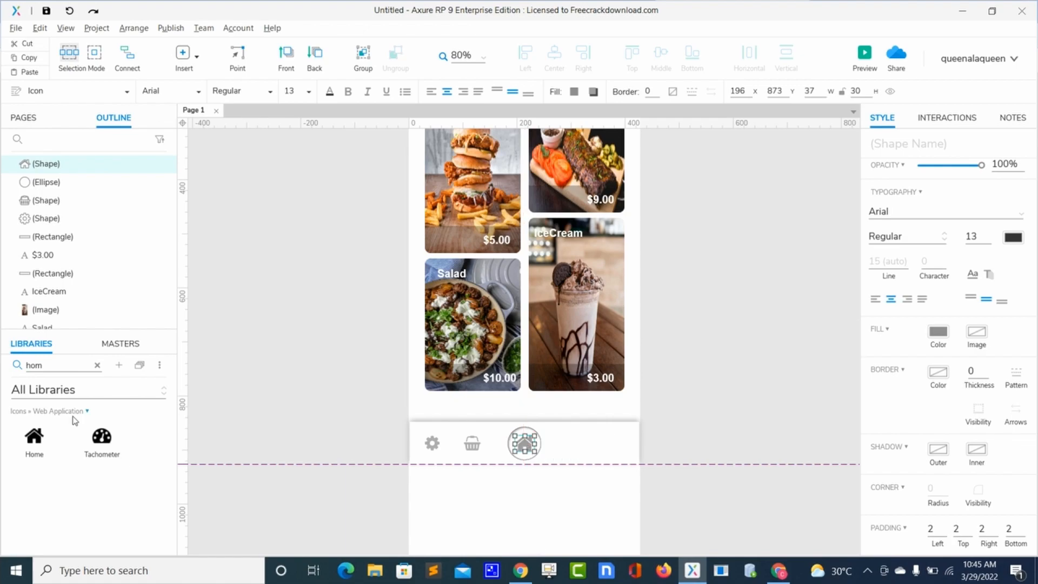
- Search the library for "hear" and place the solid Heart icon in the bottom bar to the right of the circle
{"action": "key", "text": "BackSpace"}
{"action": "key", "text": "BackSpace"}
{"action": "key", "text": "BackSpace"}
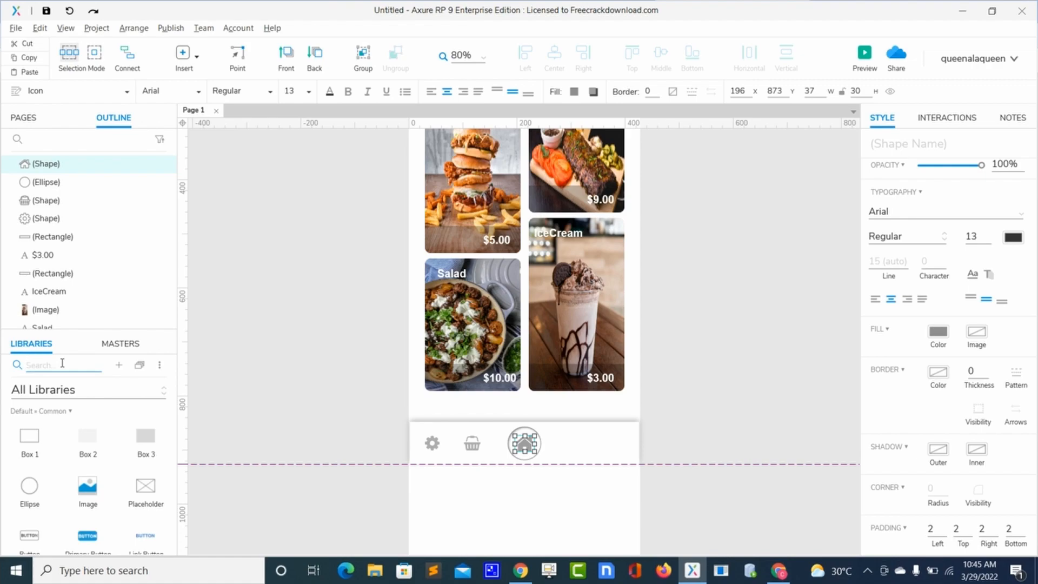
{"action": "type", "text": "hr"}
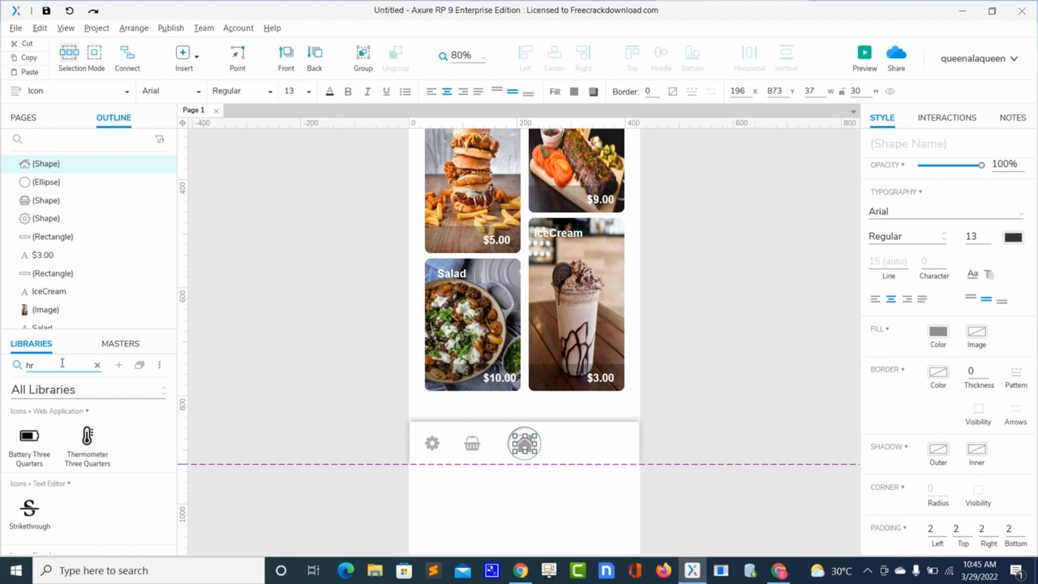
{"action": "key", "text": "BackSpace"}
{"action": "type", "text": "ear"}
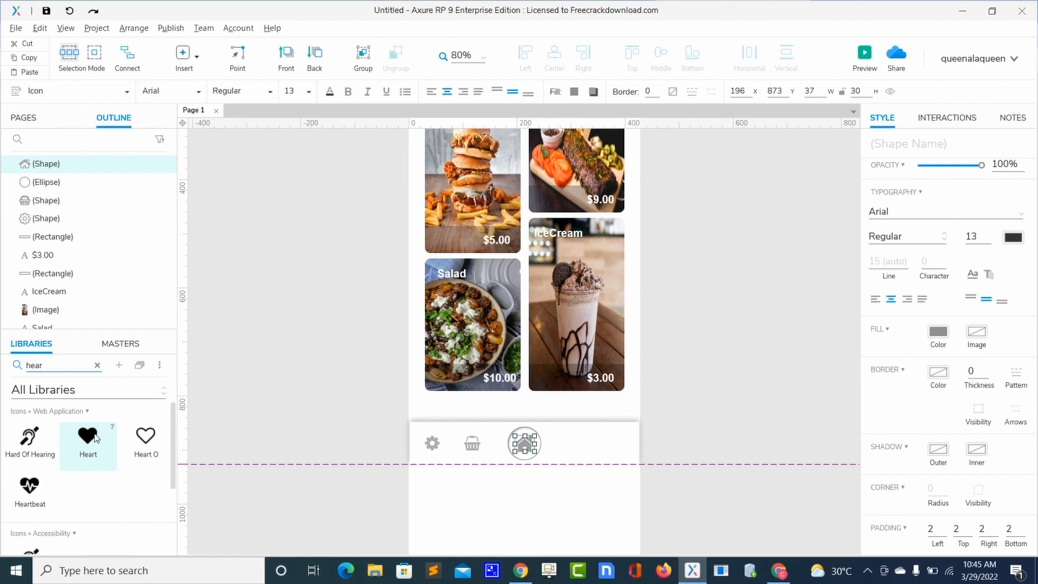
{"action": "left_click_drag", "start_coordinate": [96, 438], "coordinate": [563, 433]}
- Fill the heart icon with black at 38% opacity, shrink it to about 35 by 30 and position it at about x 288, y 873
{"action": "left_click", "coordinate": [938, 331]}
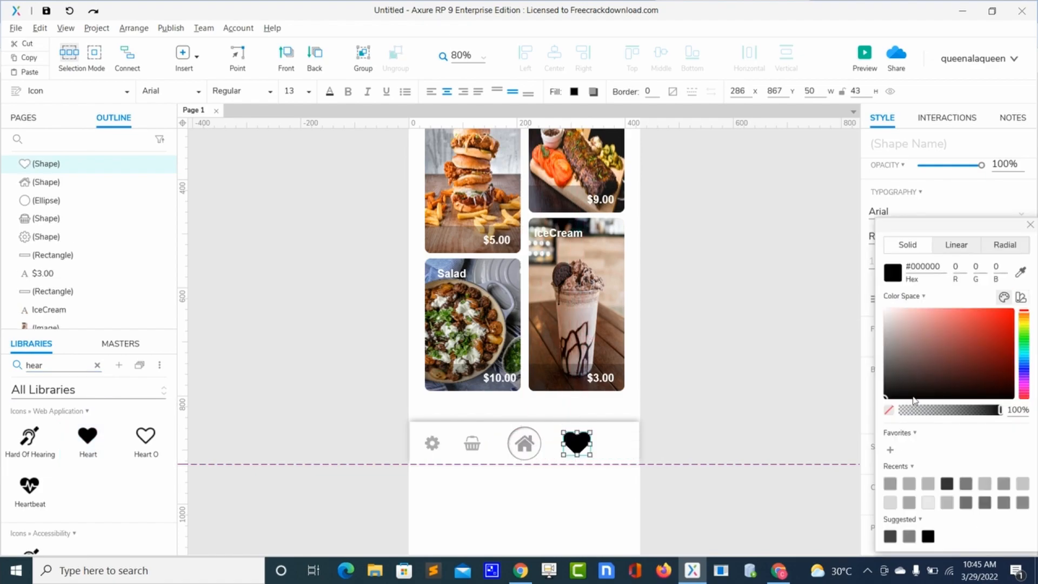
{"action": "left_click", "coordinate": [939, 410]}
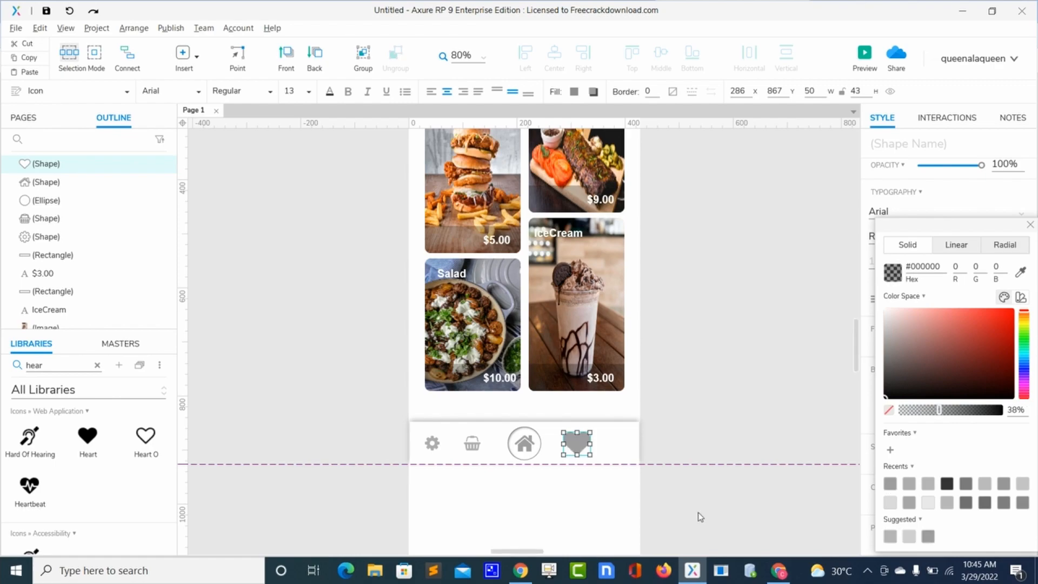
{"action": "mouse_move", "coordinate": [590, 455]}
{"action": "left_mouse_down"}
{"action": "mouse_move", "coordinate": [576, 444]}
{"action": "mouse_move", "coordinate": [582, 453]}
{"action": "mouse_move", "coordinate": [587, 433]}
{"action": "mouse_move", "coordinate": [581, 443]}
{"action": "left_mouse_up"}
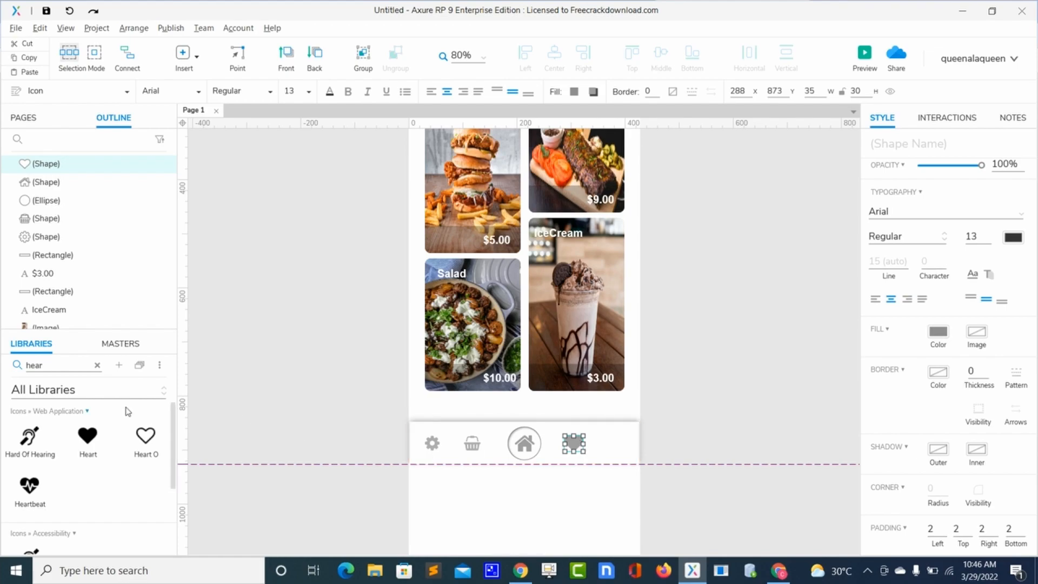
- Search the library for "user" and place the solid User icon at the right end of the bottom bar
{"action": "key", "text": "BackSpace"}
{"action": "key", "text": "BackSpace"}
{"action": "key", "text": "BackSpace"}
{"action": "key", "text": "BackSpace"}
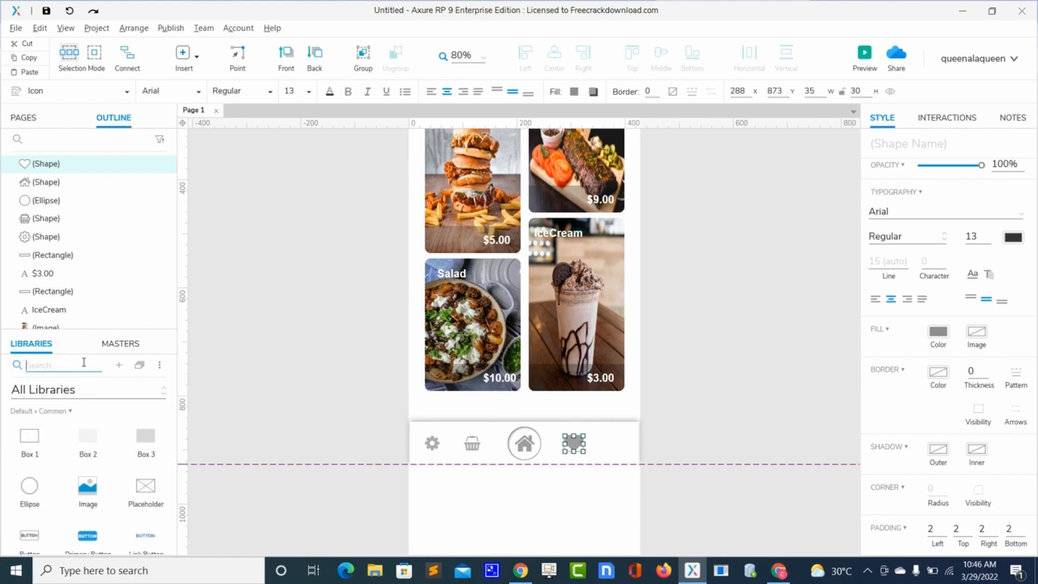
{"action": "type", "text": "user"}
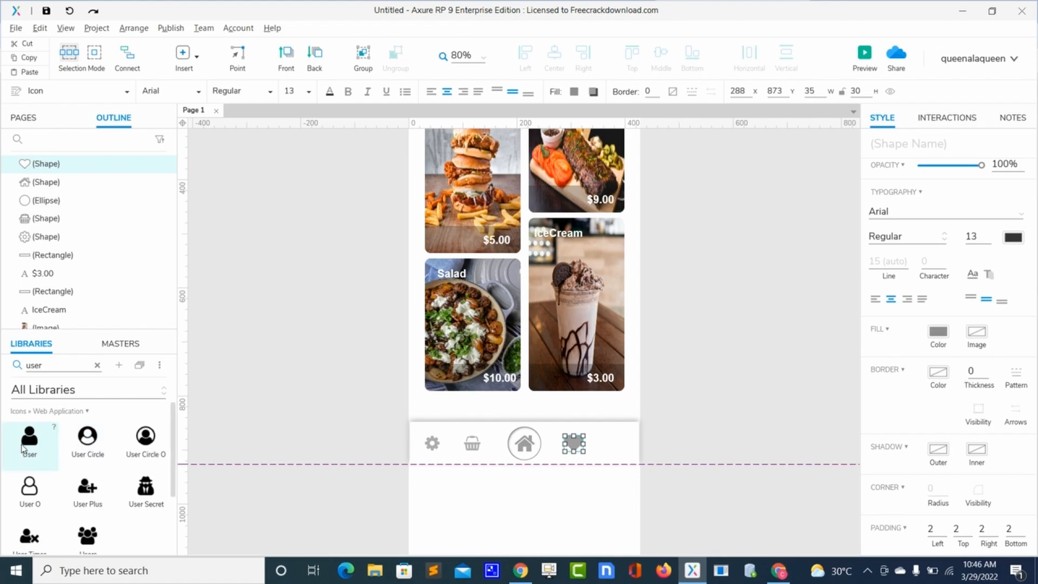
{"action": "left_click_drag", "start_coordinate": [23, 448], "coordinate": [625, 430]}
- Shrink the user icon to about 25 by 30 at about x 374, y 873 and fill it with black at 38% opacity
{"action": "mouse_move", "coordinate": [622, 433]}
{"action": "left_mouse_down"}
{"action": "mouse_move", "coordinate": [611, 442]}
{"action": "mouse_move", "coordinate": [622, 444]}
{"action": "left_mouse_up"}
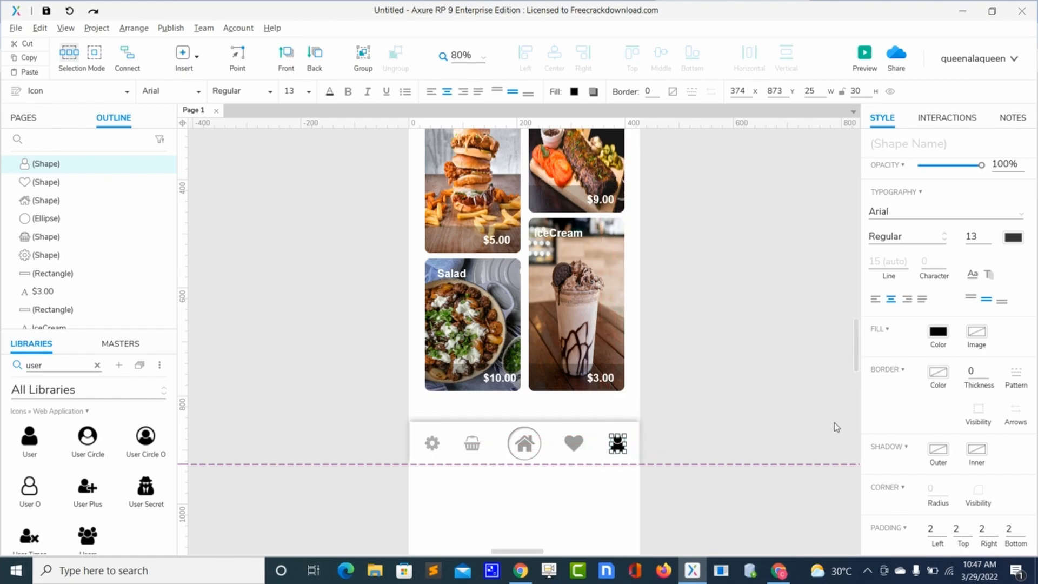
{"action": "left_click", "coordinate": [937, 331]}
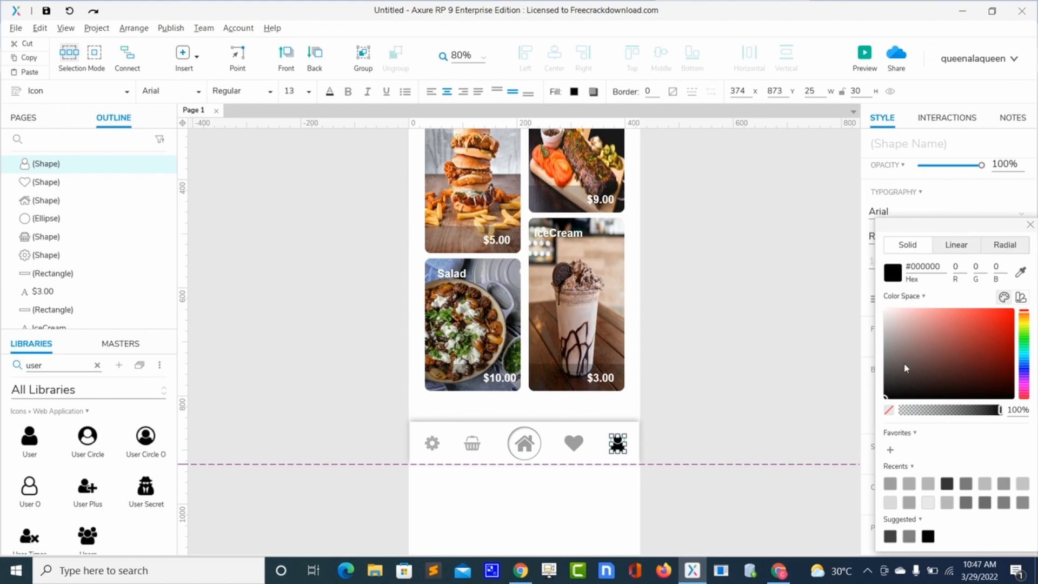
{"action": "left_click", "coordinate": [891, 483]}
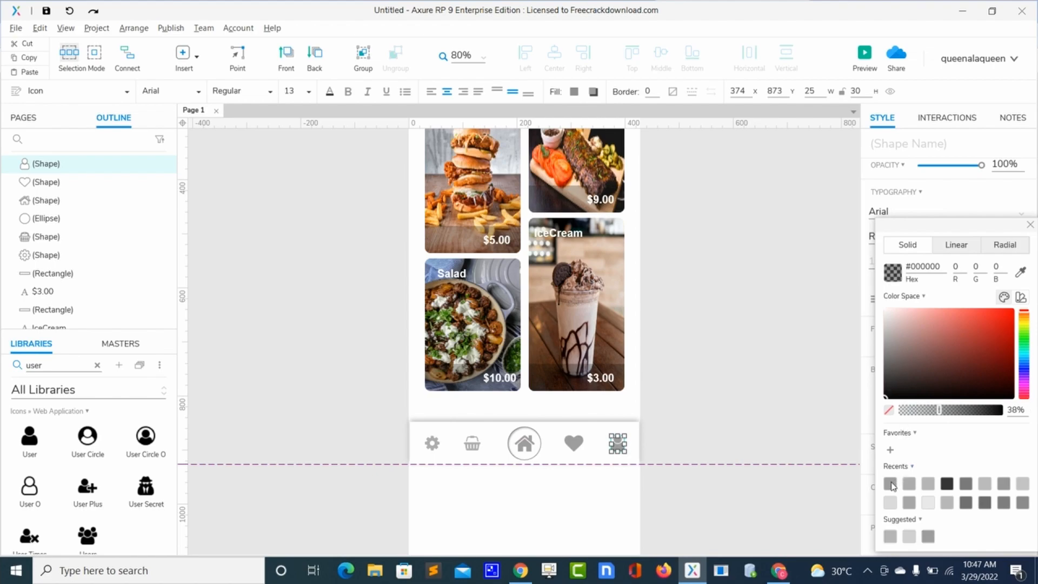
{"action": "left_click", "coordinate": [690, 393]}
- Search the library for "bar" and place the Bars icon in the upper-right corner of the phone screen above the search field
{"action": "scroll", "coordinate": [689, 394], "scroll_direction": "up", "scroll_amount": 10}
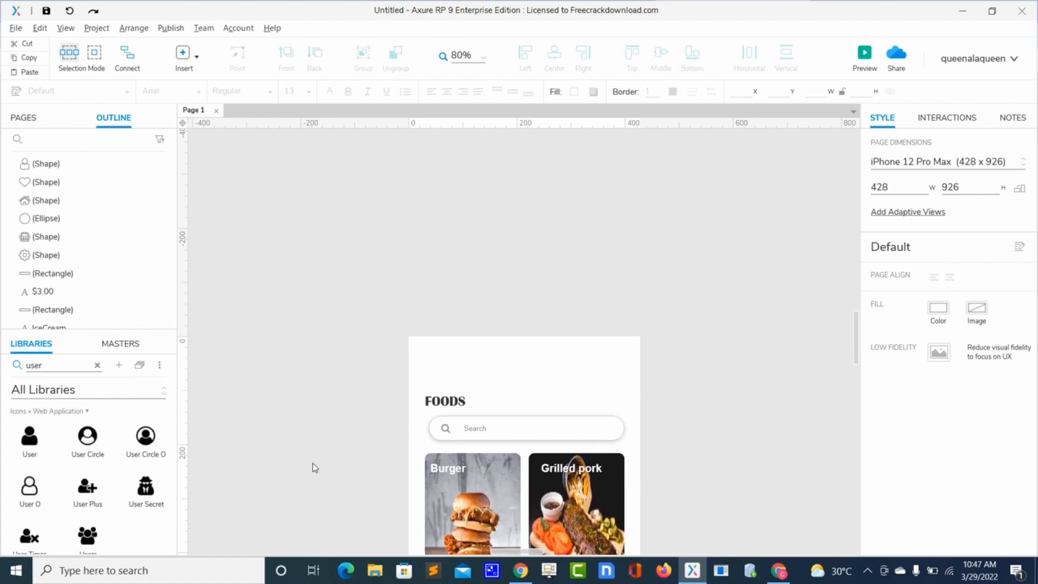
{"action": "key", "text": "BackSpace"}
{"action": "key", "text": "BackSpace"}
{"action": "key", "text": "BackSpace"}
{"action": "key", "text": "BackSpace"}
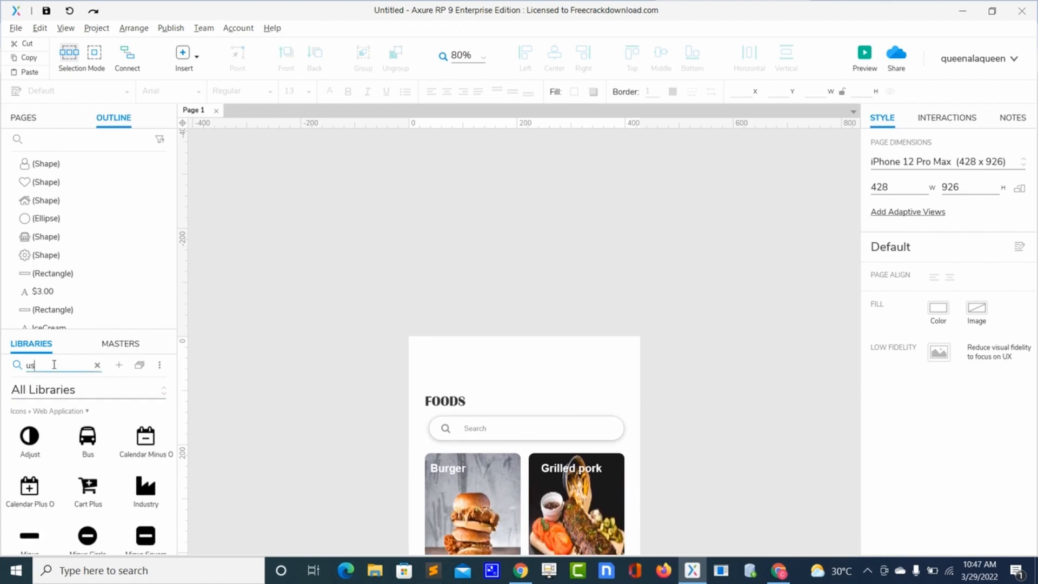
{"action": "type", "text": "bar"}
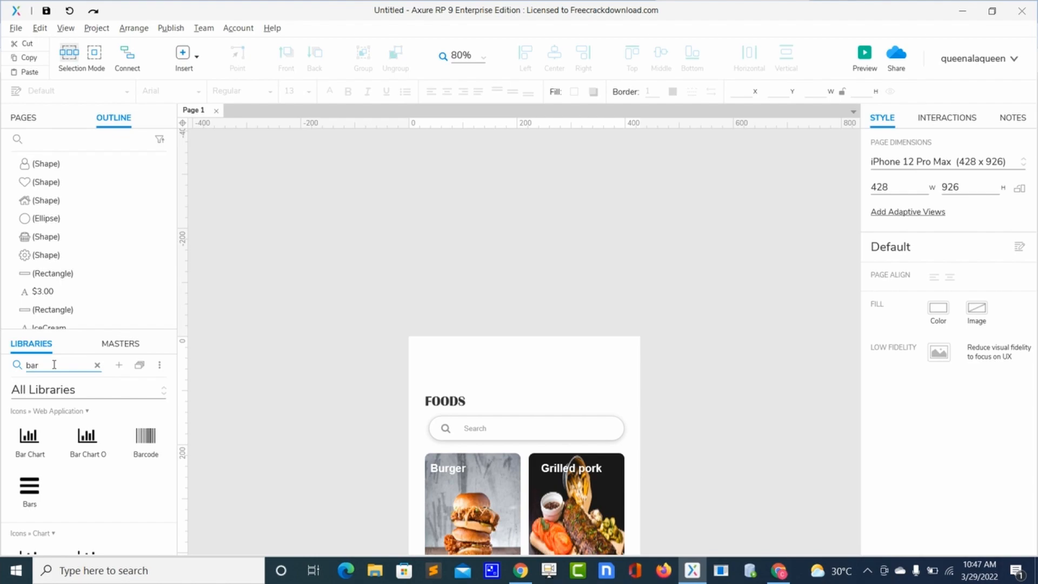
{"action": "left_click_drag", "start_coordinate": [32, 486], "coordinate": [613, 363]}
- Shrink the bars icon to about 22 by 18 at about x 377, y 47 and fill it with black at 38% opacity
{"action": "left_click", "coordinate": [605, 370]}
{"action": "mouse_move", "coordinate": [606, 374]}
{"action": "left_mouse_down"}
{"action": "mouse_move", "coordinate": [595, 373]}
{"action": "mouse_move", "coordinate": [620, 371]}
{"action": "left_mouse_up"}
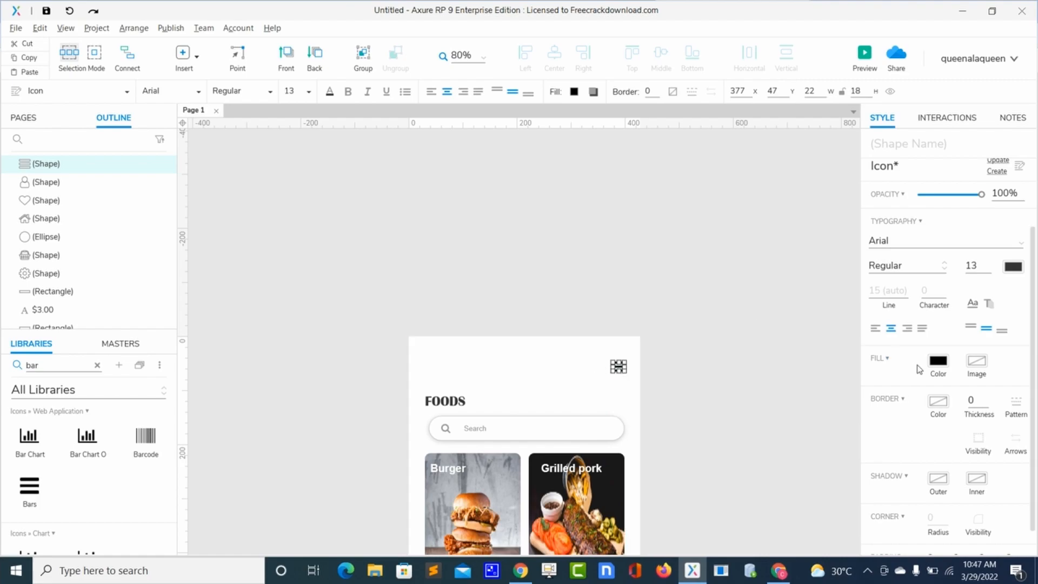
{"action": "left_click", "coordinate": [936, 362]}
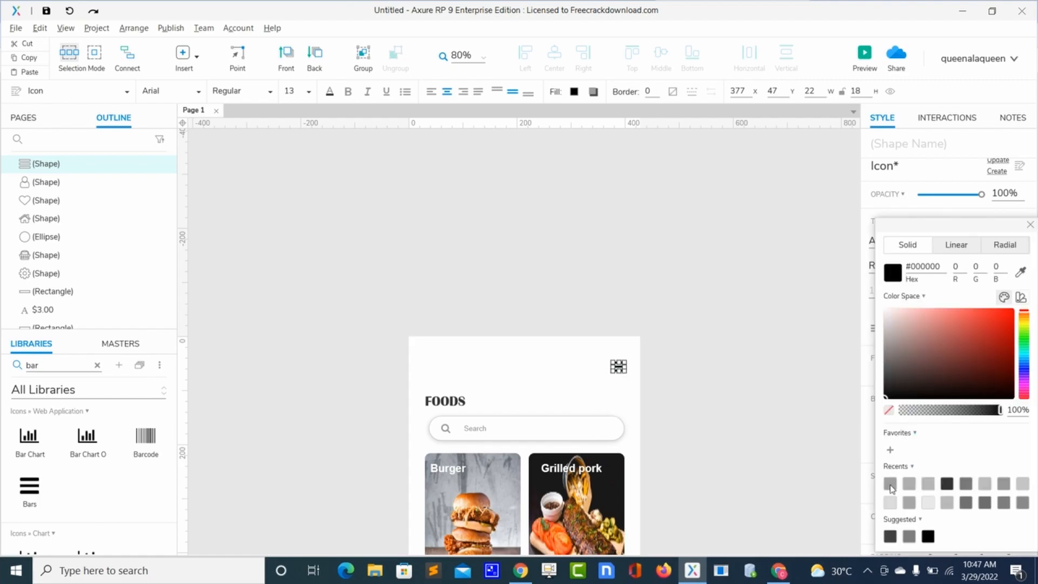
{"action": "left_click", "coordinate": [890, 483]}
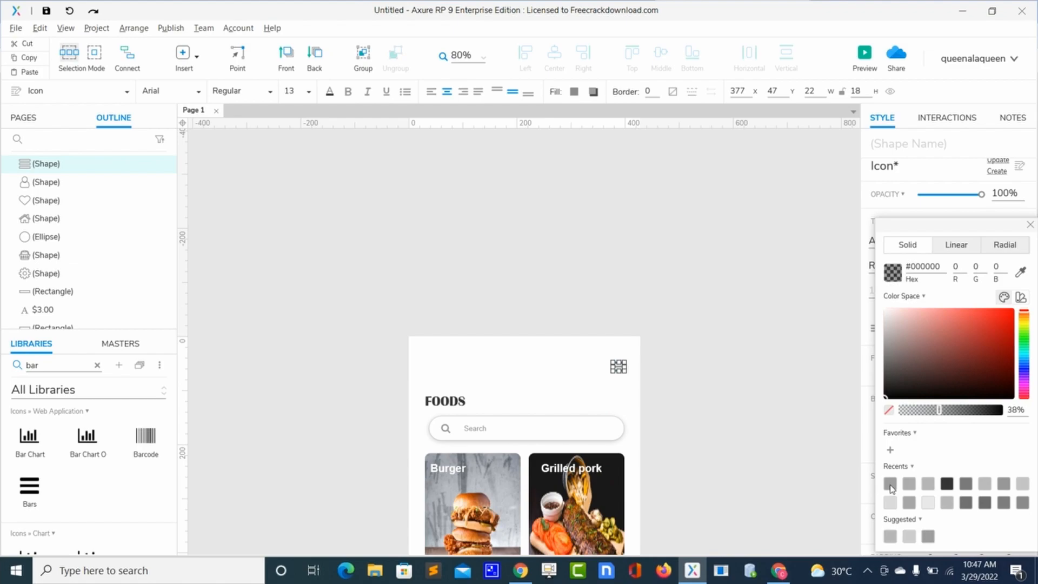
- Search the library for "angle" and place an Angle Left icon above the FOODS heading, about 15 by 26 at about x 23, y 43
{"action": "left_click", "coordinate": [84, 365]}
{"action": "key", "text": "BackSpace"}
{"action": "key", "text": "BackSpace"}
{"action": "key", "text": "BackSpace"}
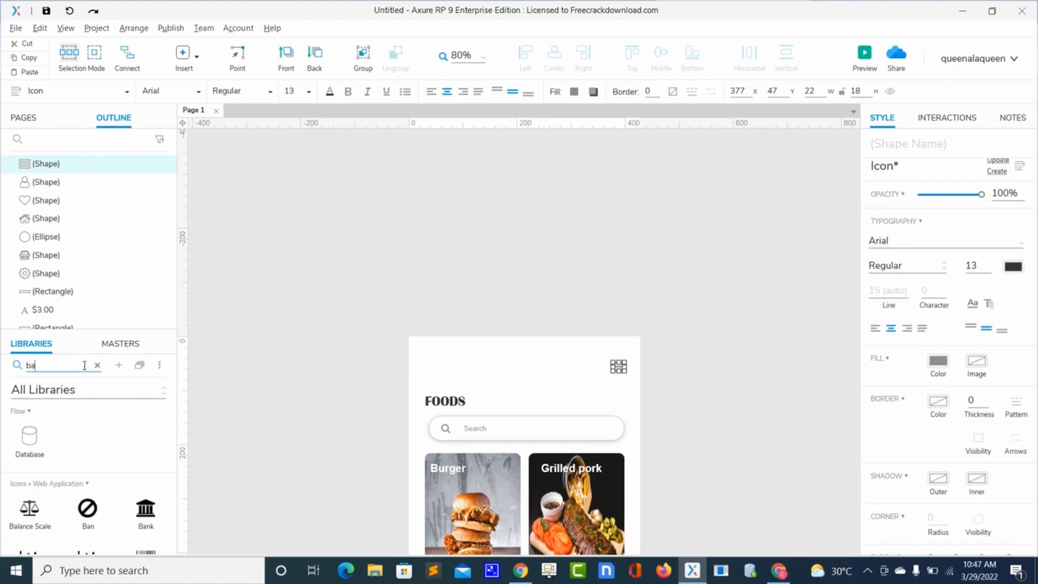
{"action": "type", "text": "a"}
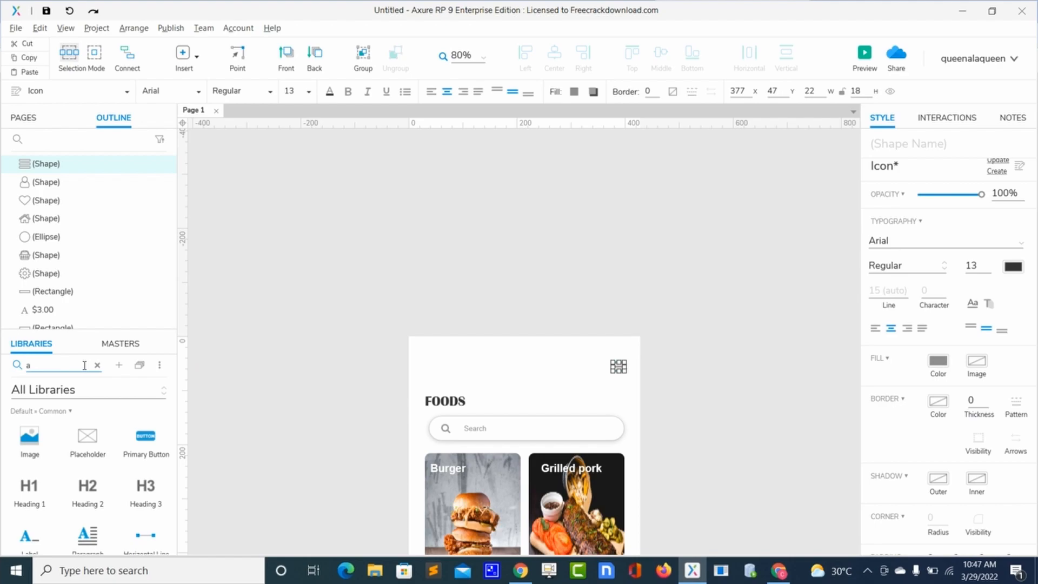
{"action": "type", "text": "ng"}
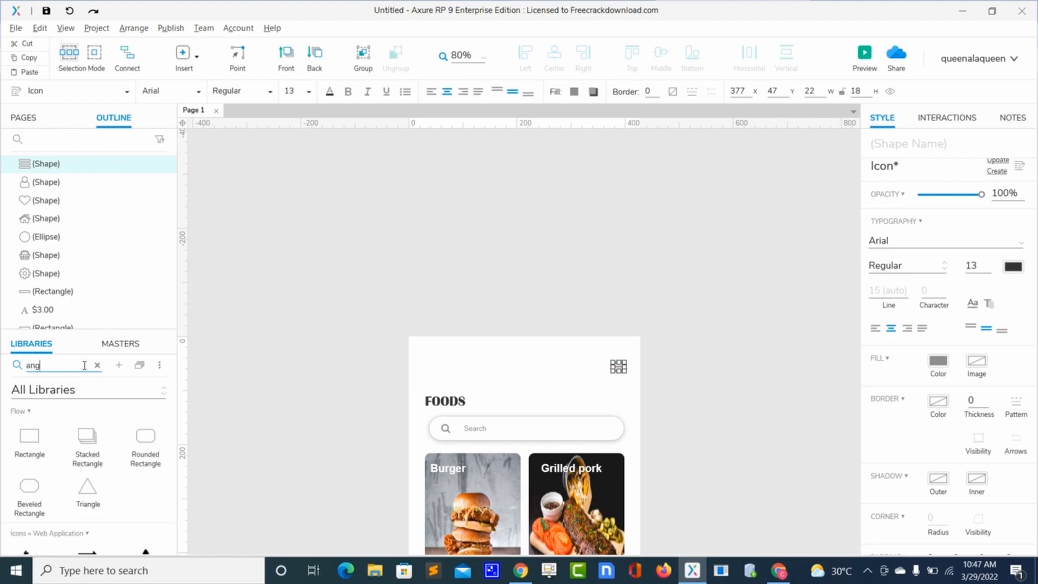
{"action": "type", "text": "le"}
{"action": "scroll", "coordinate": [84, 450], "scroll_direction": "down", "scroll_amount": 3}
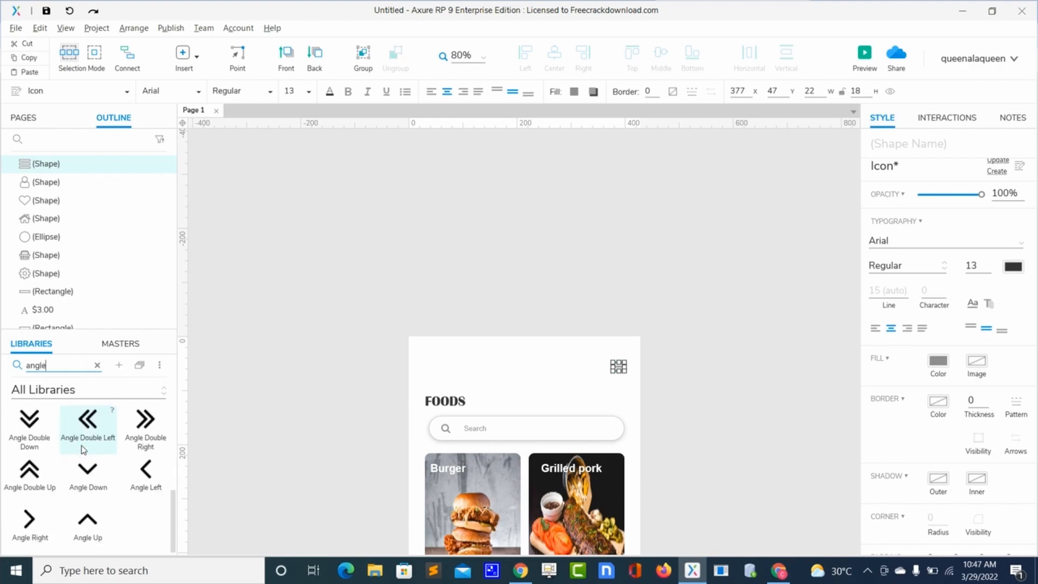
{"action": "left_click_drag", "start_coordinate": [144, 470], "coordinate": [425, 373]}
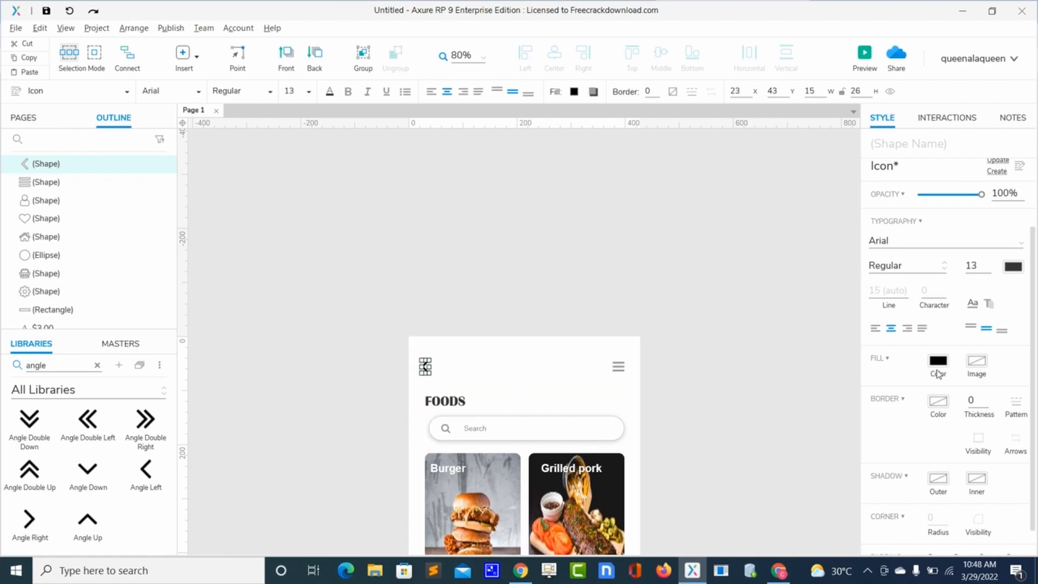
- Fill the back arrow icon with black at 38% opacity
{"action": "left_click", "coordinate": [938, 361]}
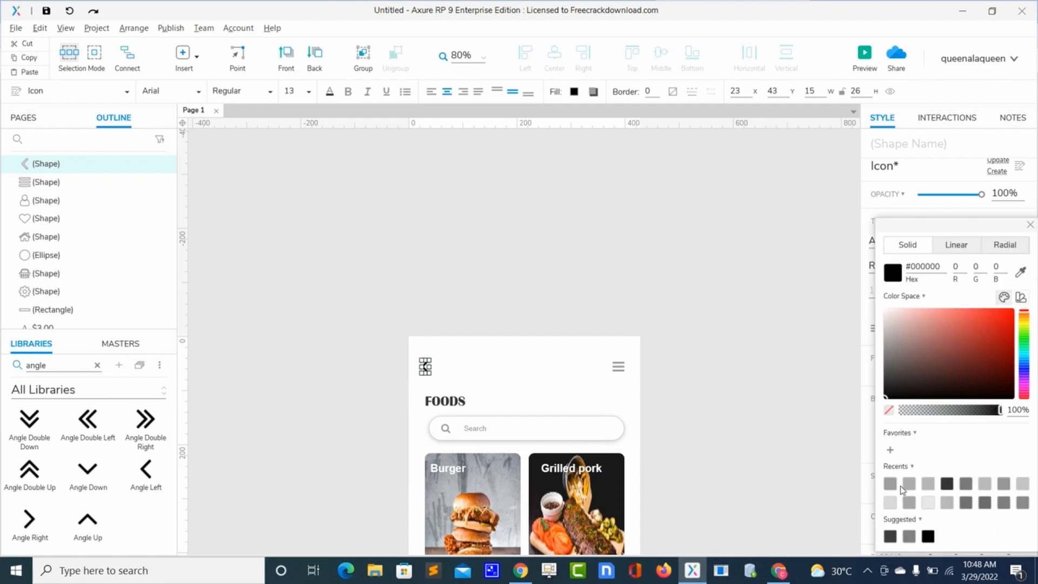
{"action": "left_click", "coordinate": [891, 486]}
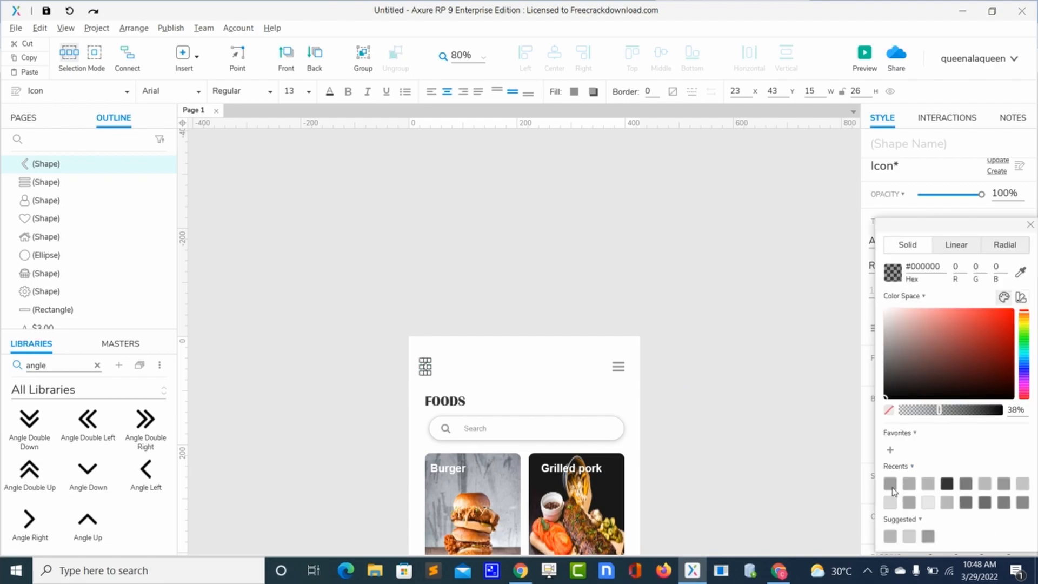
{"action": "left_click", "coordinate": [513, 386]}
- Move the FOODS heading to about x 37, y 105 to line it up with the search field
{"action": "left_click", "coordinate": [459, 402]}
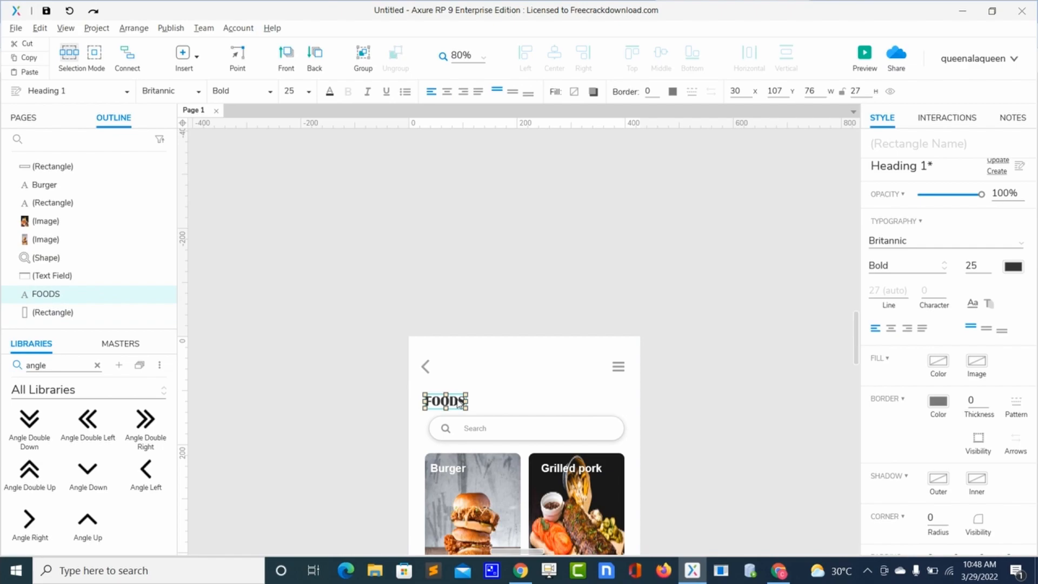
{"action": "left_click_drag", "start_coordinate": [459, 405], "coordinate": [461, 403]}
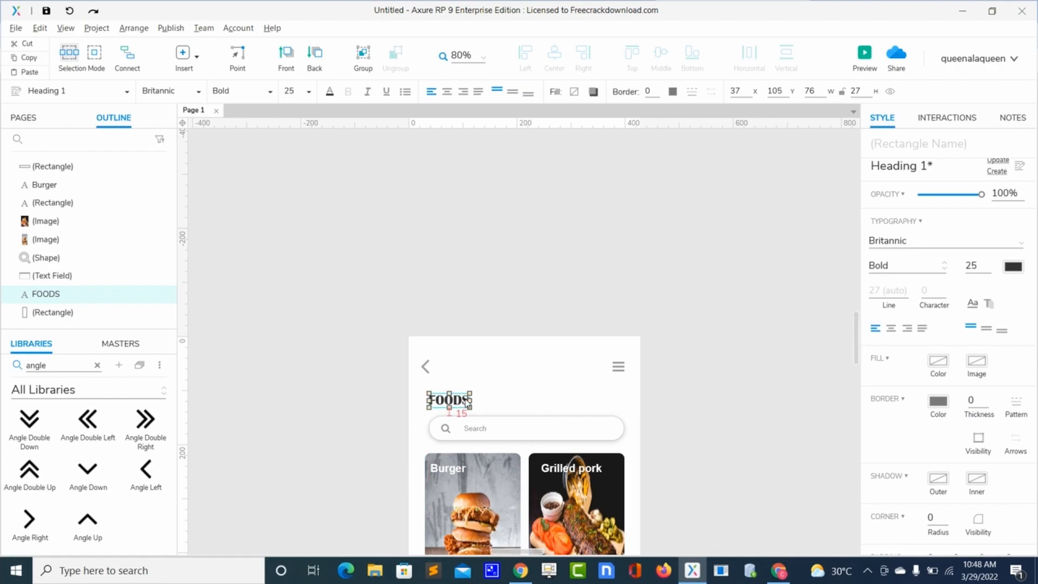
{"action": "left_click", "coordinate": [498, 398]}
- Preview the page in the browser, reload it to check the finished food screen, and return to Axure RP
{"action": "key", "text": "ctrl+period"}
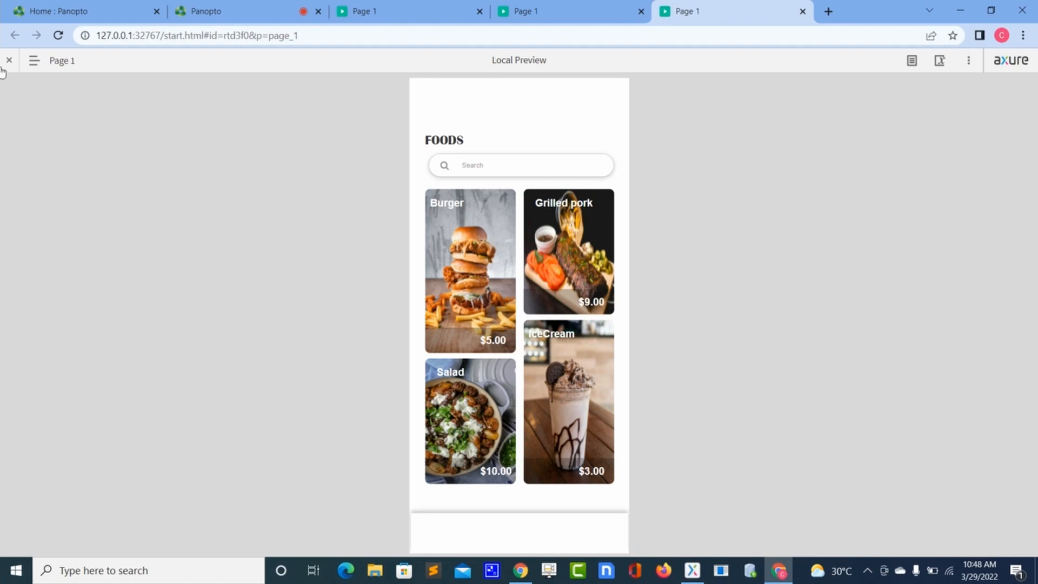
{"action": "left_click", "coordinate": [58, 36]}
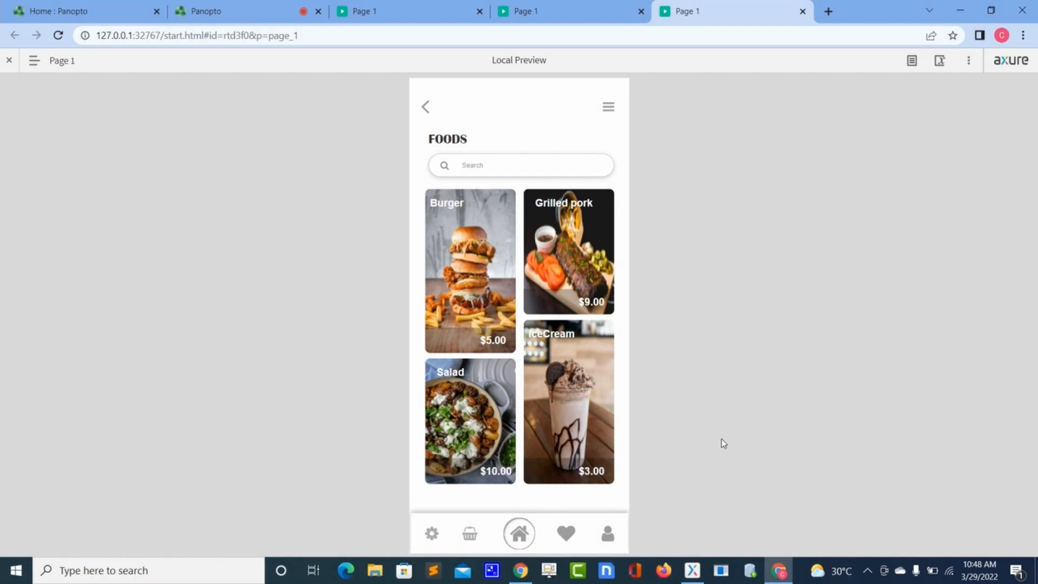
{"action": "key", "text": "alt+Tab"}
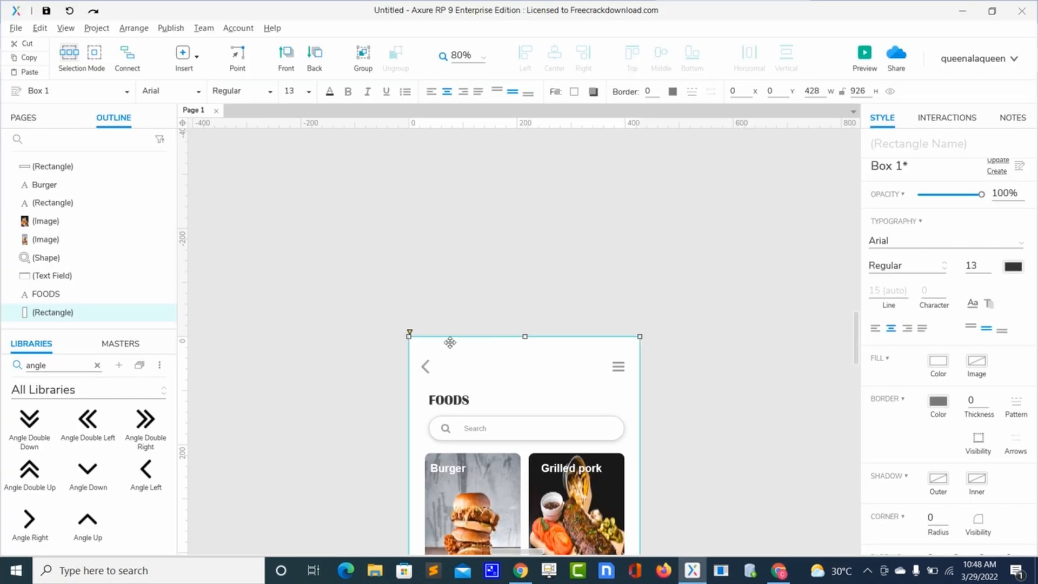